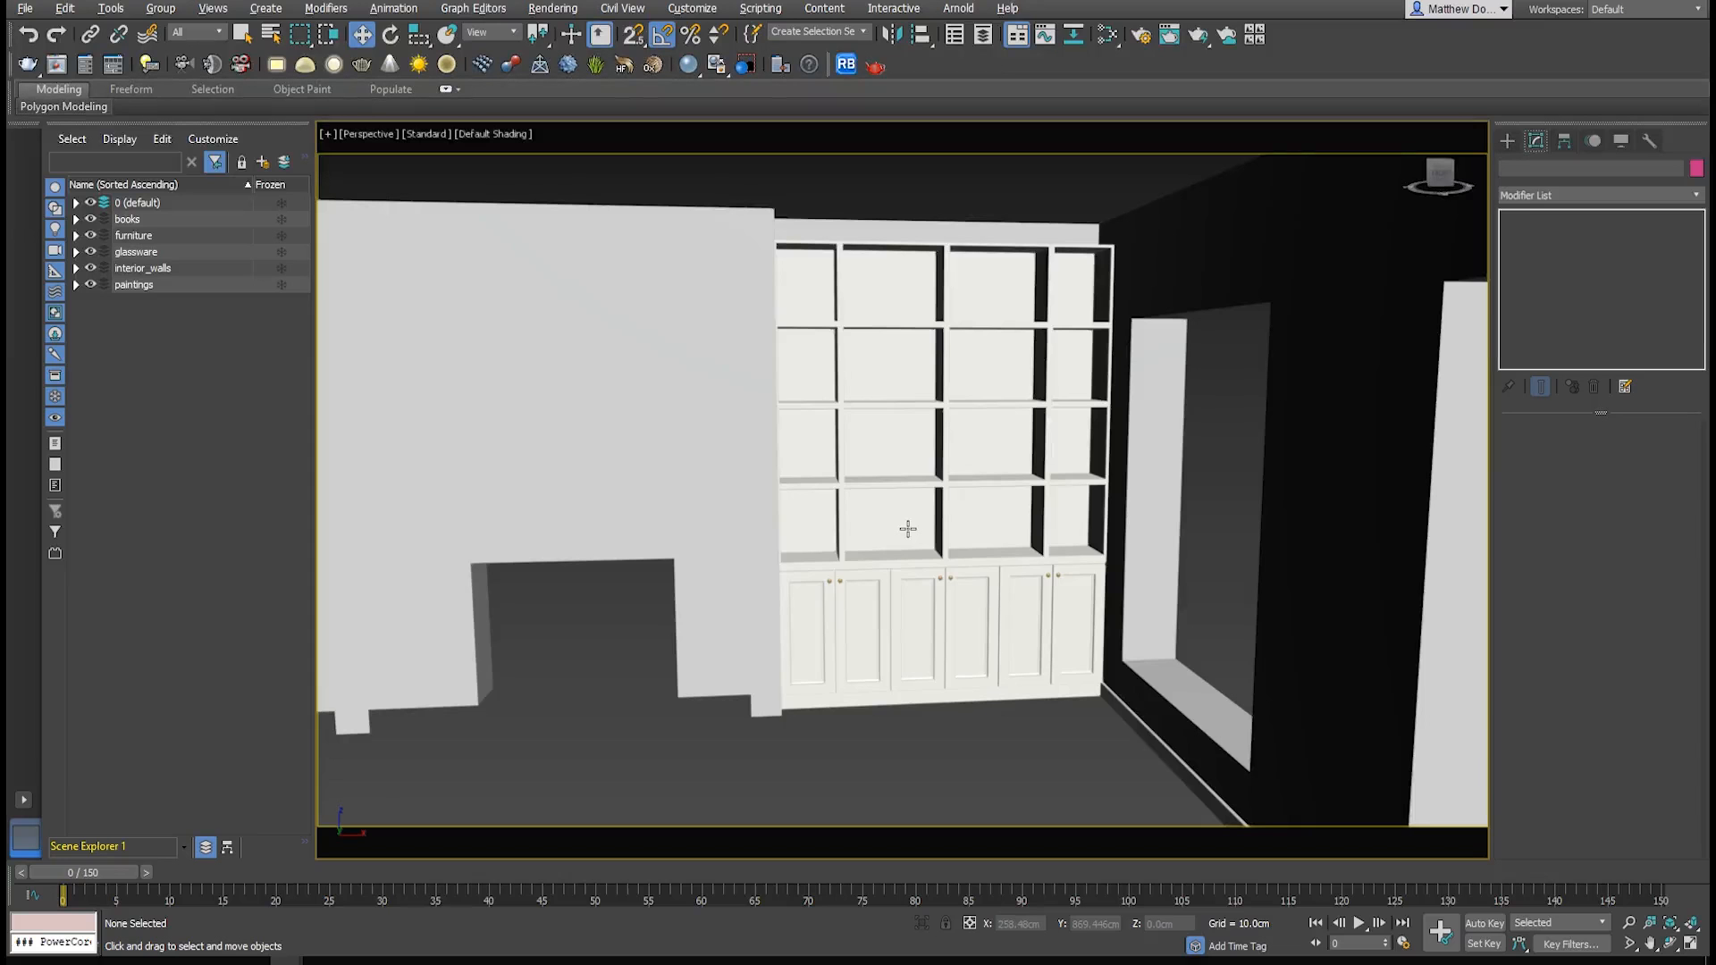
- Try moving the built-in bookshelf SM_Shelf_002 away from the wall, inspect the gap behind it, and undo the moves
{"action": "middle_click_drag", "start_coordinate": [883, 517], "coordinate": [888, 512], "text": "alt"}
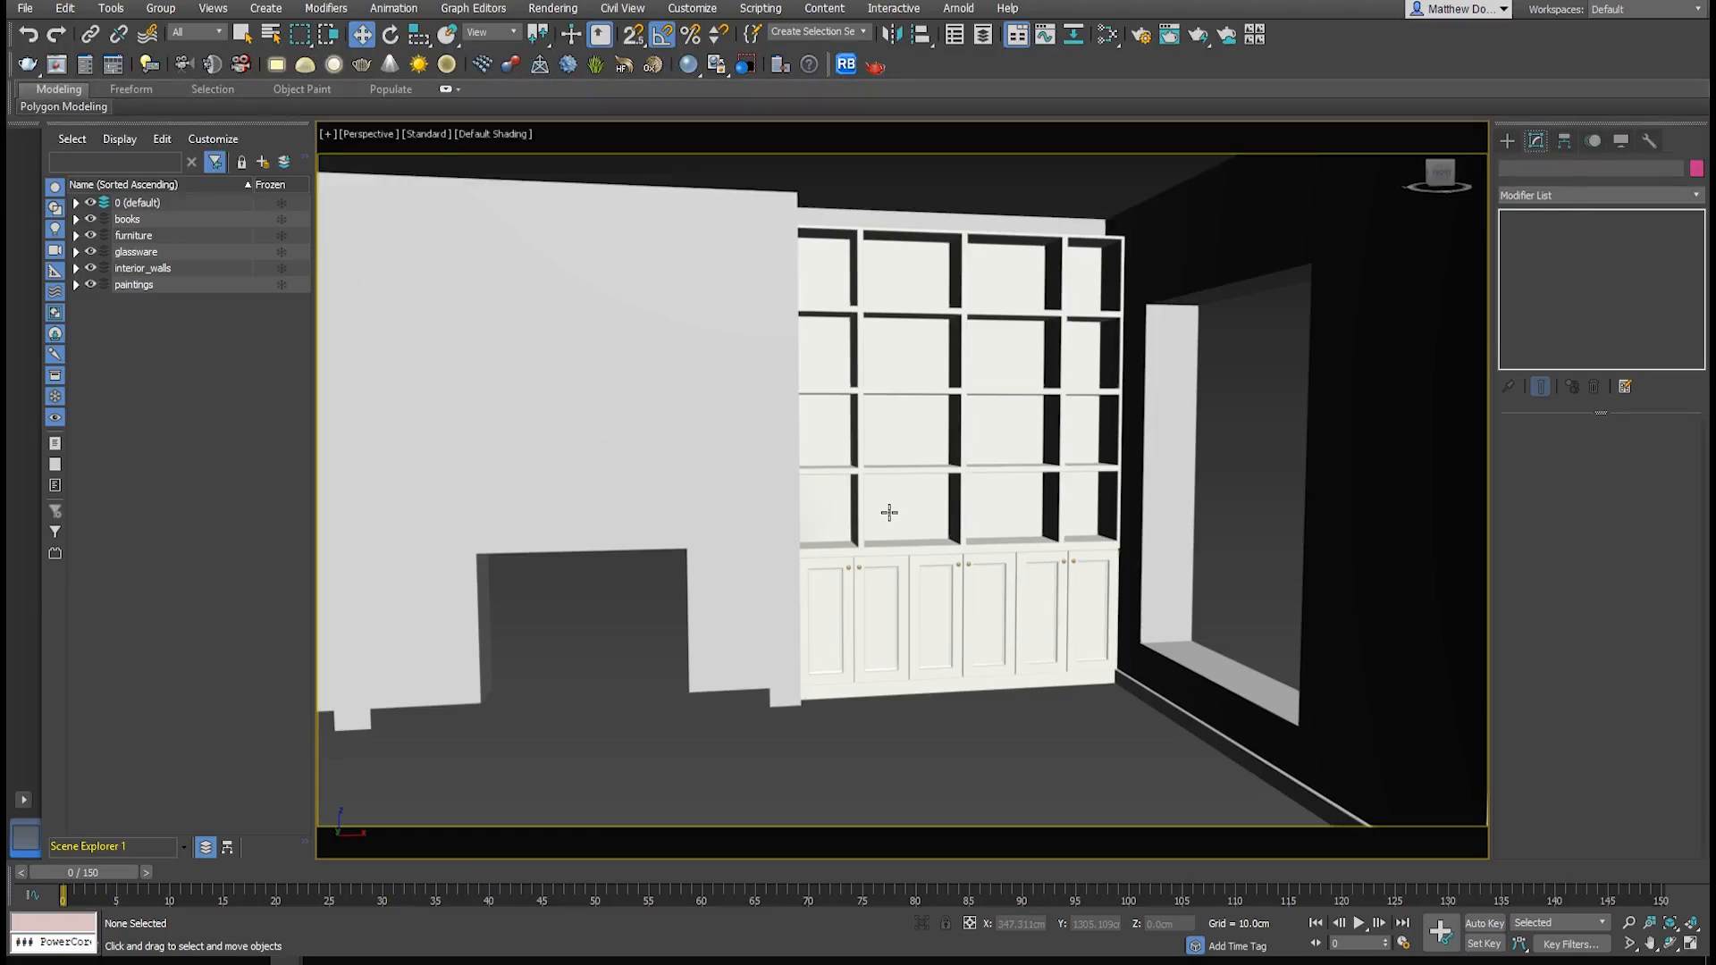
{"action": "middle_click_drag", "start_coordinate": [883, 474], "coordinate": [918, 441], "text": "alt"}
{"action": "scroll", "coordinate": [871, 461], "scroll_direction": "up", "scroll_amount": 4}
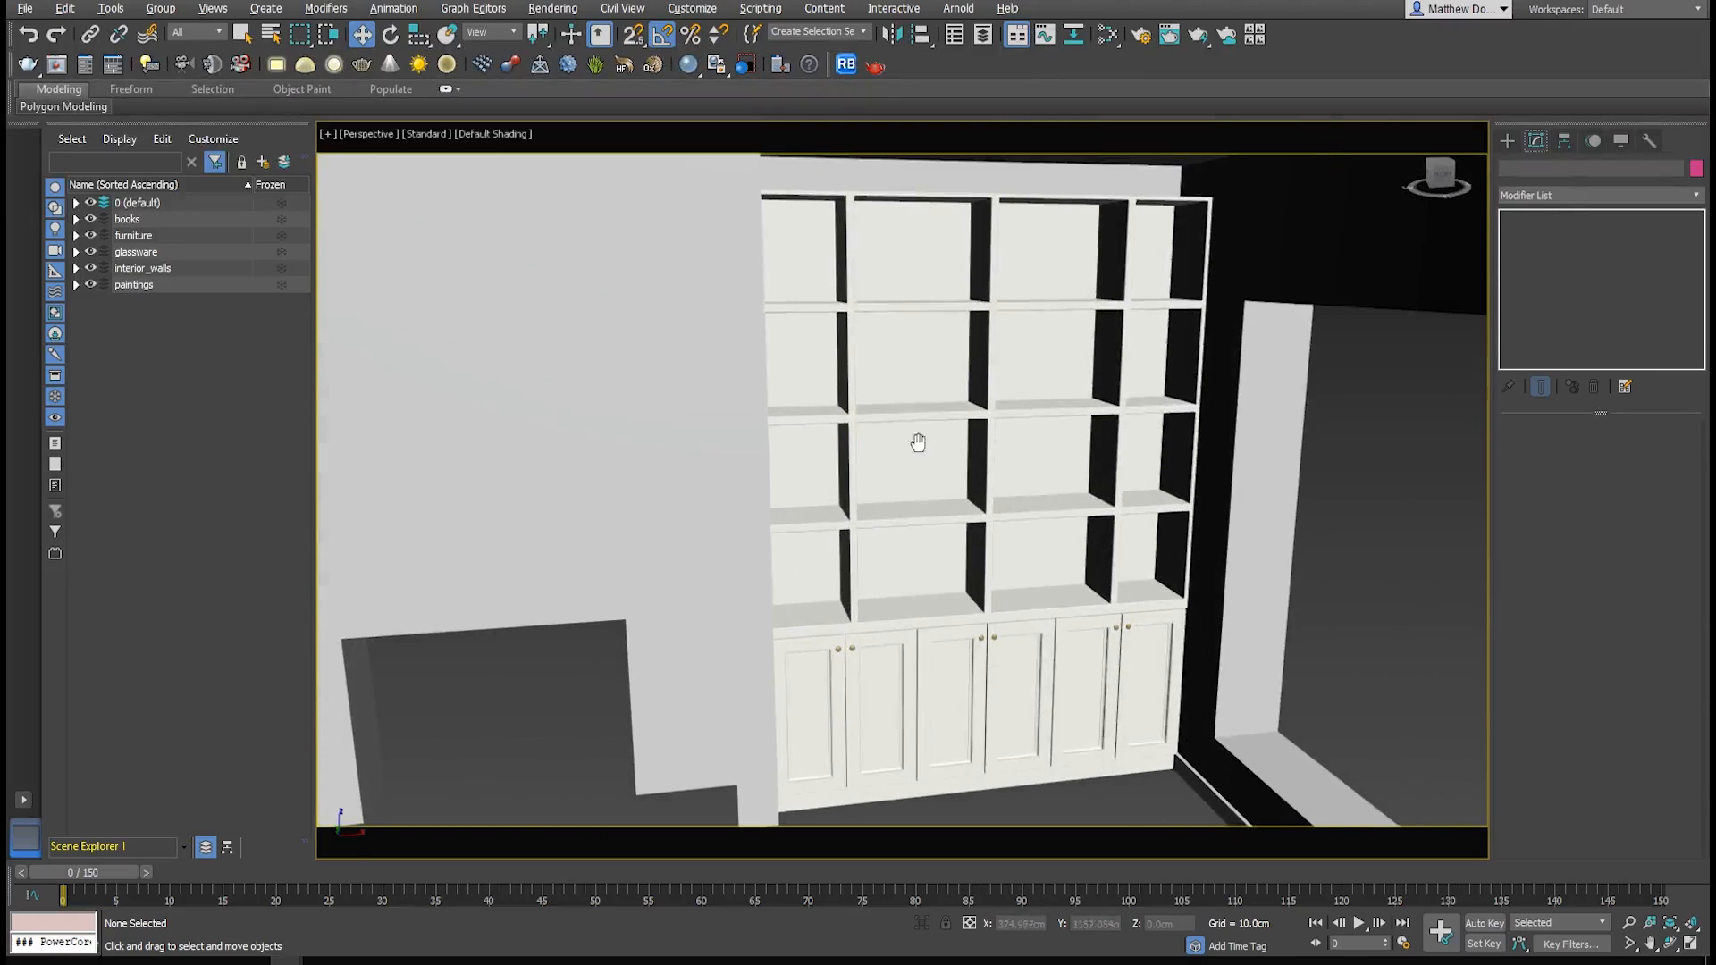
{"action": "left_click", "coordinate": [939, 643]}
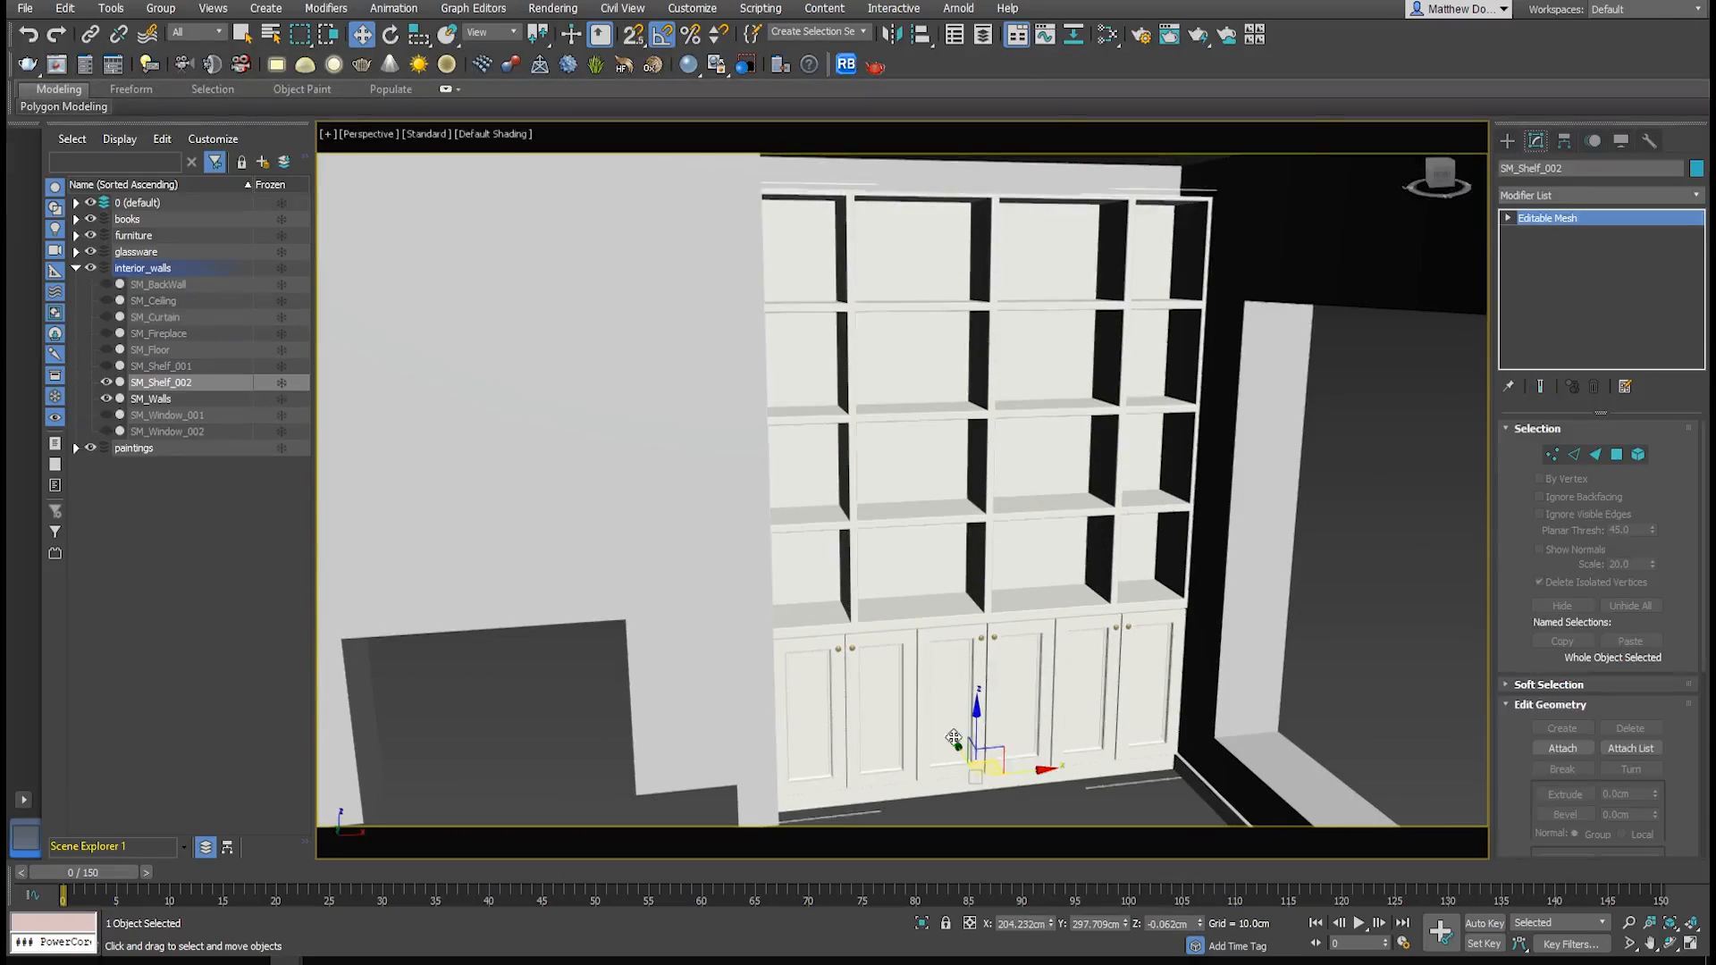
{"action": "left_click_drag", "start_coordinate": [953, 740], "coordinate": [936, 747]}
{"action": "middle_click_drag", "start_coordinate": [937, 747], "coordinate": [940, 677], "text": "alt"}
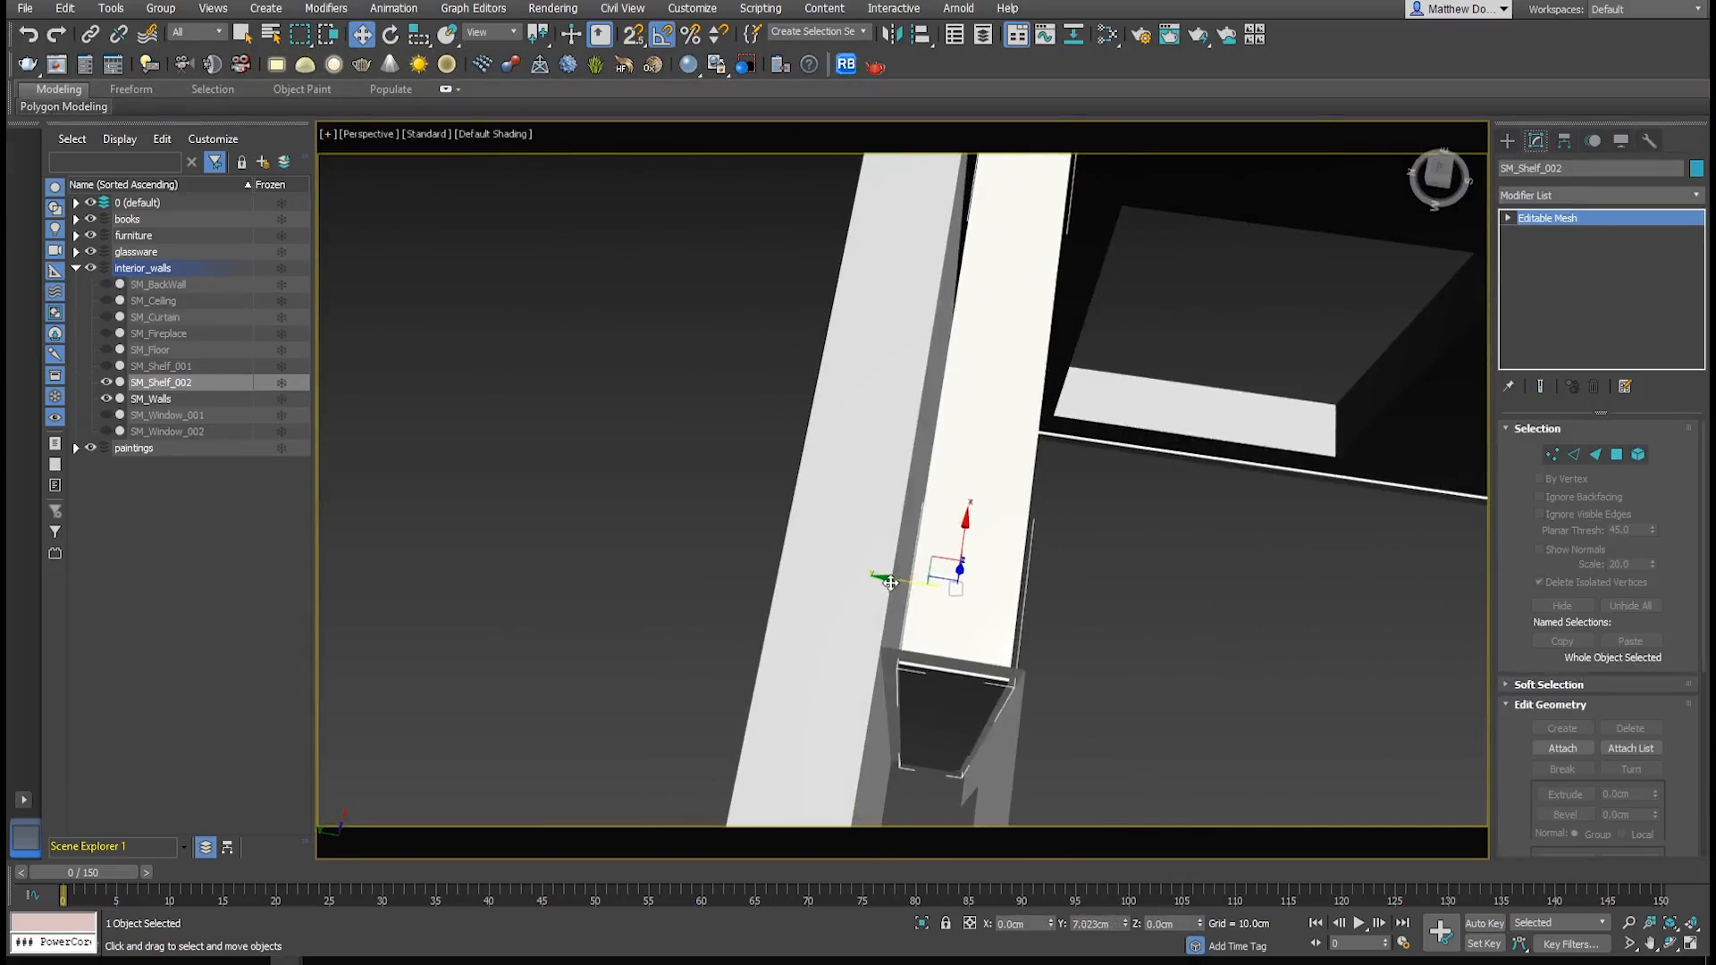
{"action": "left_click_drag", "start_coordinate": [888, 577], "coordinate": [840, 579]}
{"action": "middle_click_drag", "start_coordinate": [840, 579], "coordinate": [818, 529], "text": "alt"}
{"action": "key", "text": "ctrl+z"}
{"action": "key", "text": "ctrl+z"}
- Delete the polygon of SM_Walls that is hidden behind the built-in bookshelf
{"action": "left_click", "coordinate": [894, 281]}
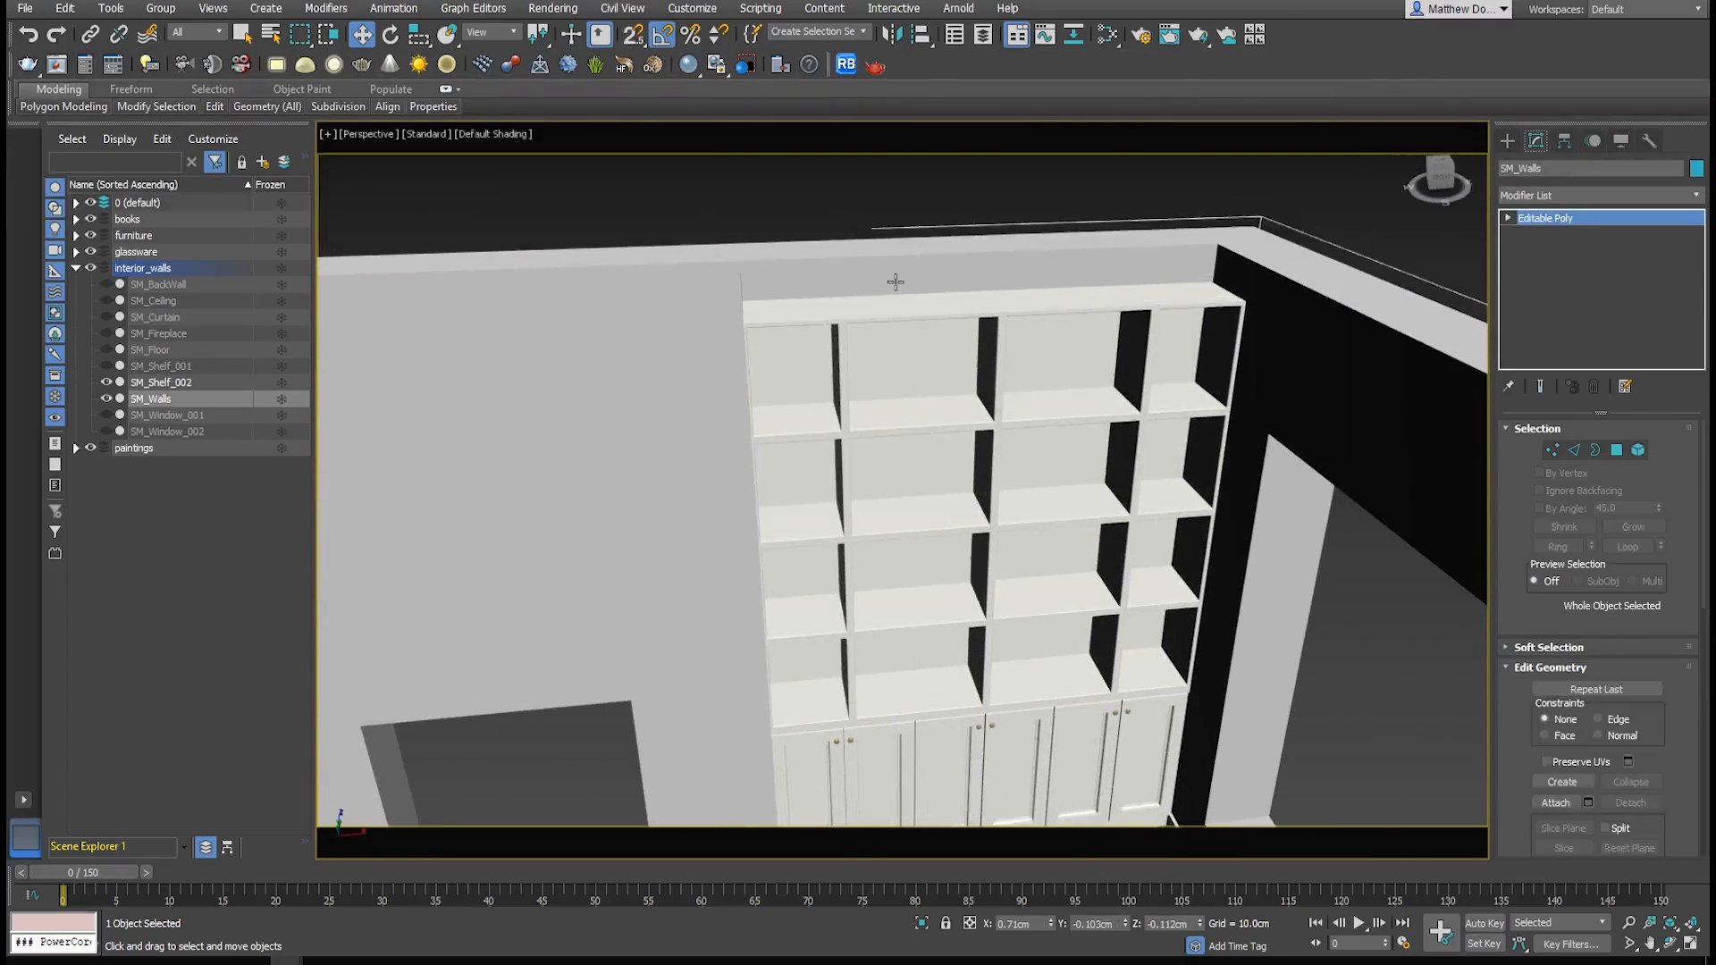
{"action": "key", "text": "4"}
{"action": "left_click", "coordinate": [925, 295]}
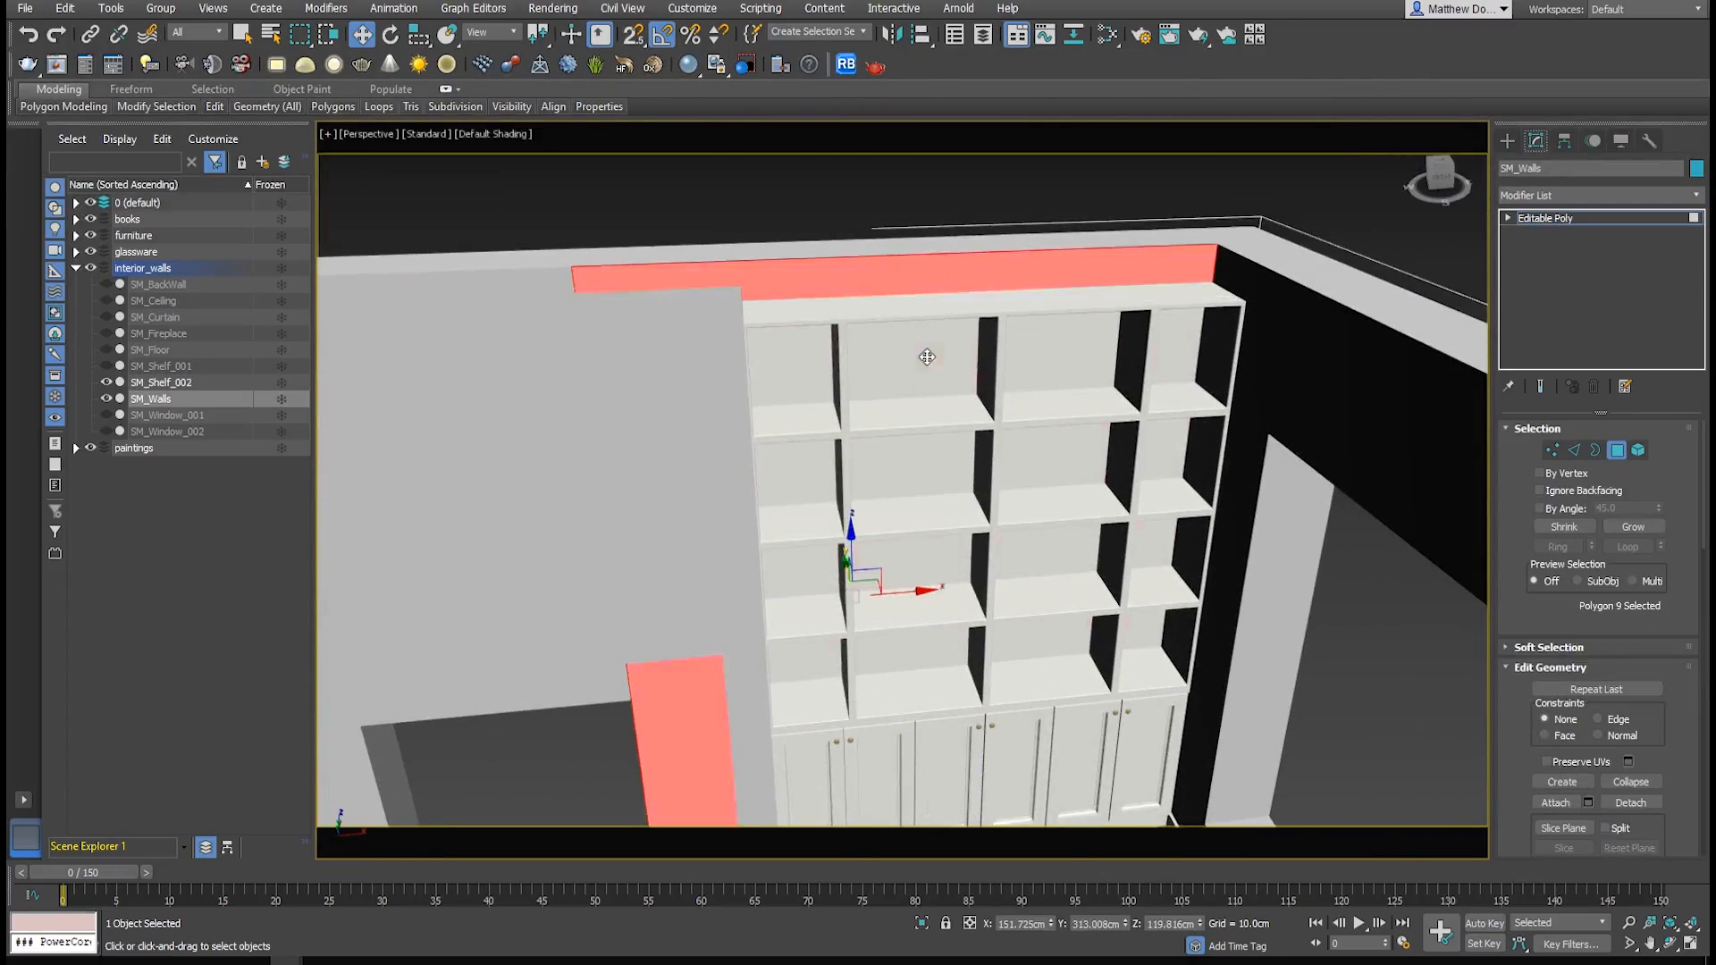
{"action": "key", "text": "Delete"}
{"action": "middle_click_drag", "start_coordinate": [927, 370], "coordinate": [915, 450], "text": "alt"}
{"action": "key", "text": "ctrl+z"}
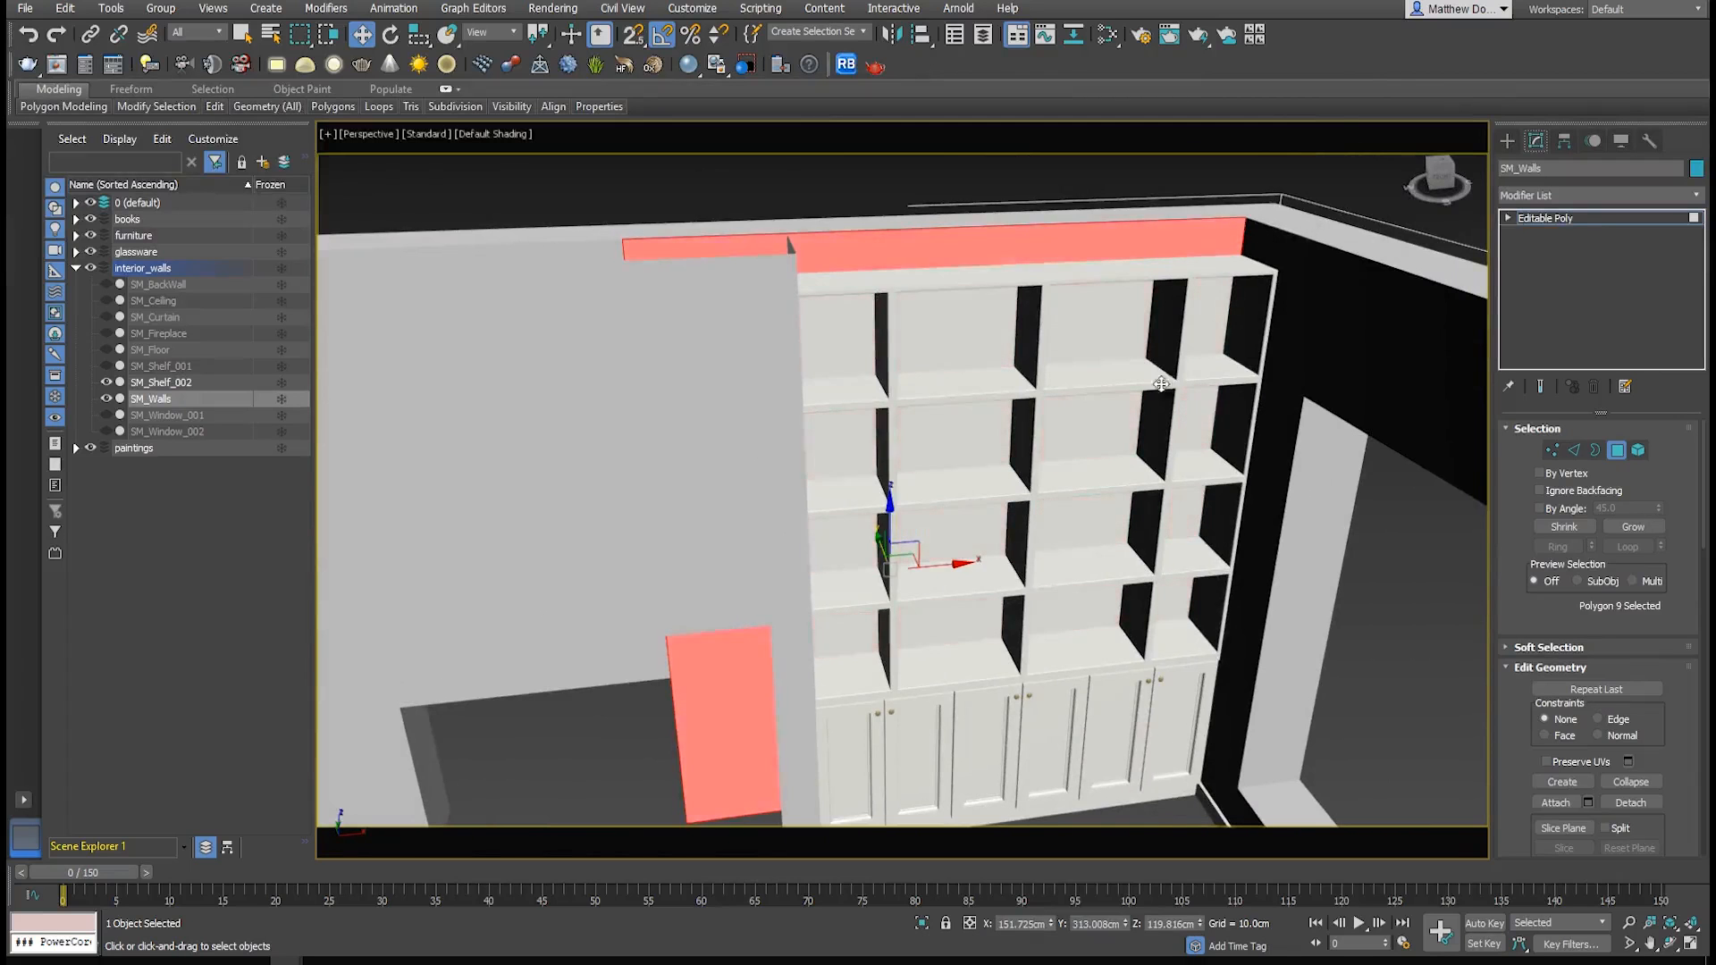
{"action": "middle_click_drag", "start_coordinate": [864, 642], "coordinate": [965, 452]}
{"action": "middle_click_drag", "start_coordinate": [981, 546], "coordinate": [912, 735]}
{"action": "mouse_move", "coordinate": [901, 574]}
{"action": "middle_mouse_down", "text": "alt"}
{"action": "mouse_move", "coordinate": [919, 501]}
{"action": "mouse_move", "coordinate": [911, 555]}
{"action": "middle_mouse_up", "text": "alt"}
{"action": "middle_click_drag", "start_coordinate": [1022, 524], "coordinate": [950, 554], "text": "alt"}
{"action": "key", "text": "Delete"}
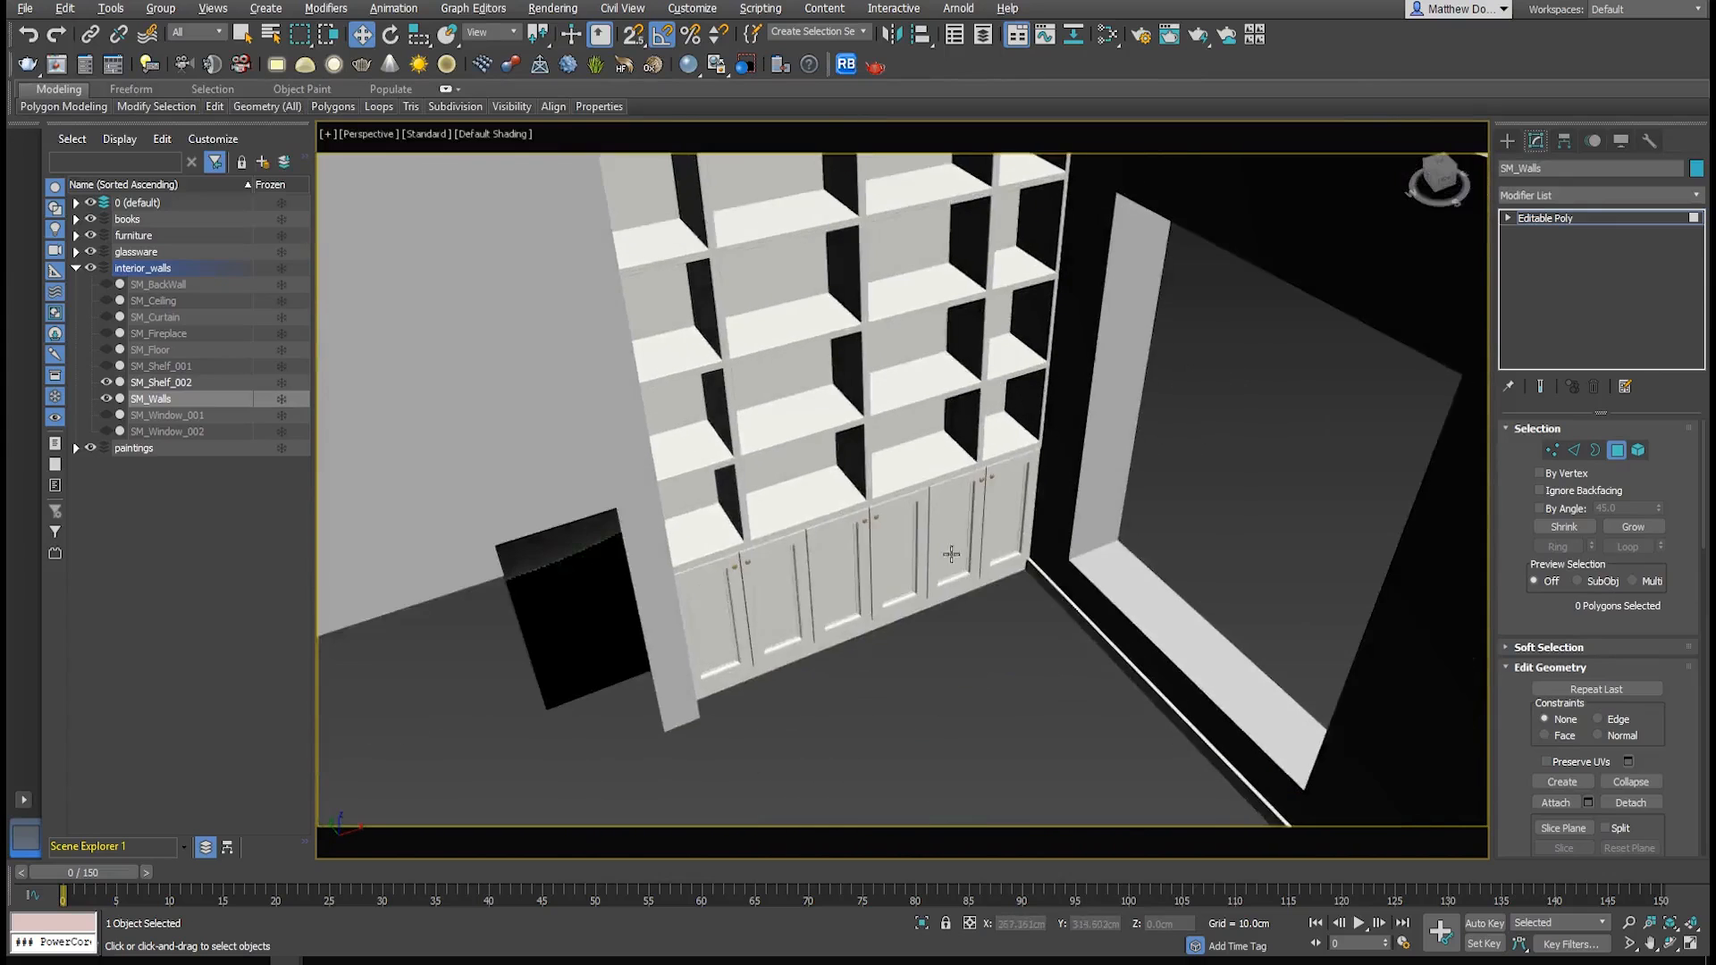
{"action": "middle_click_drag", "start_coordinate": [873, 467], "coordinate": [921, 598]}
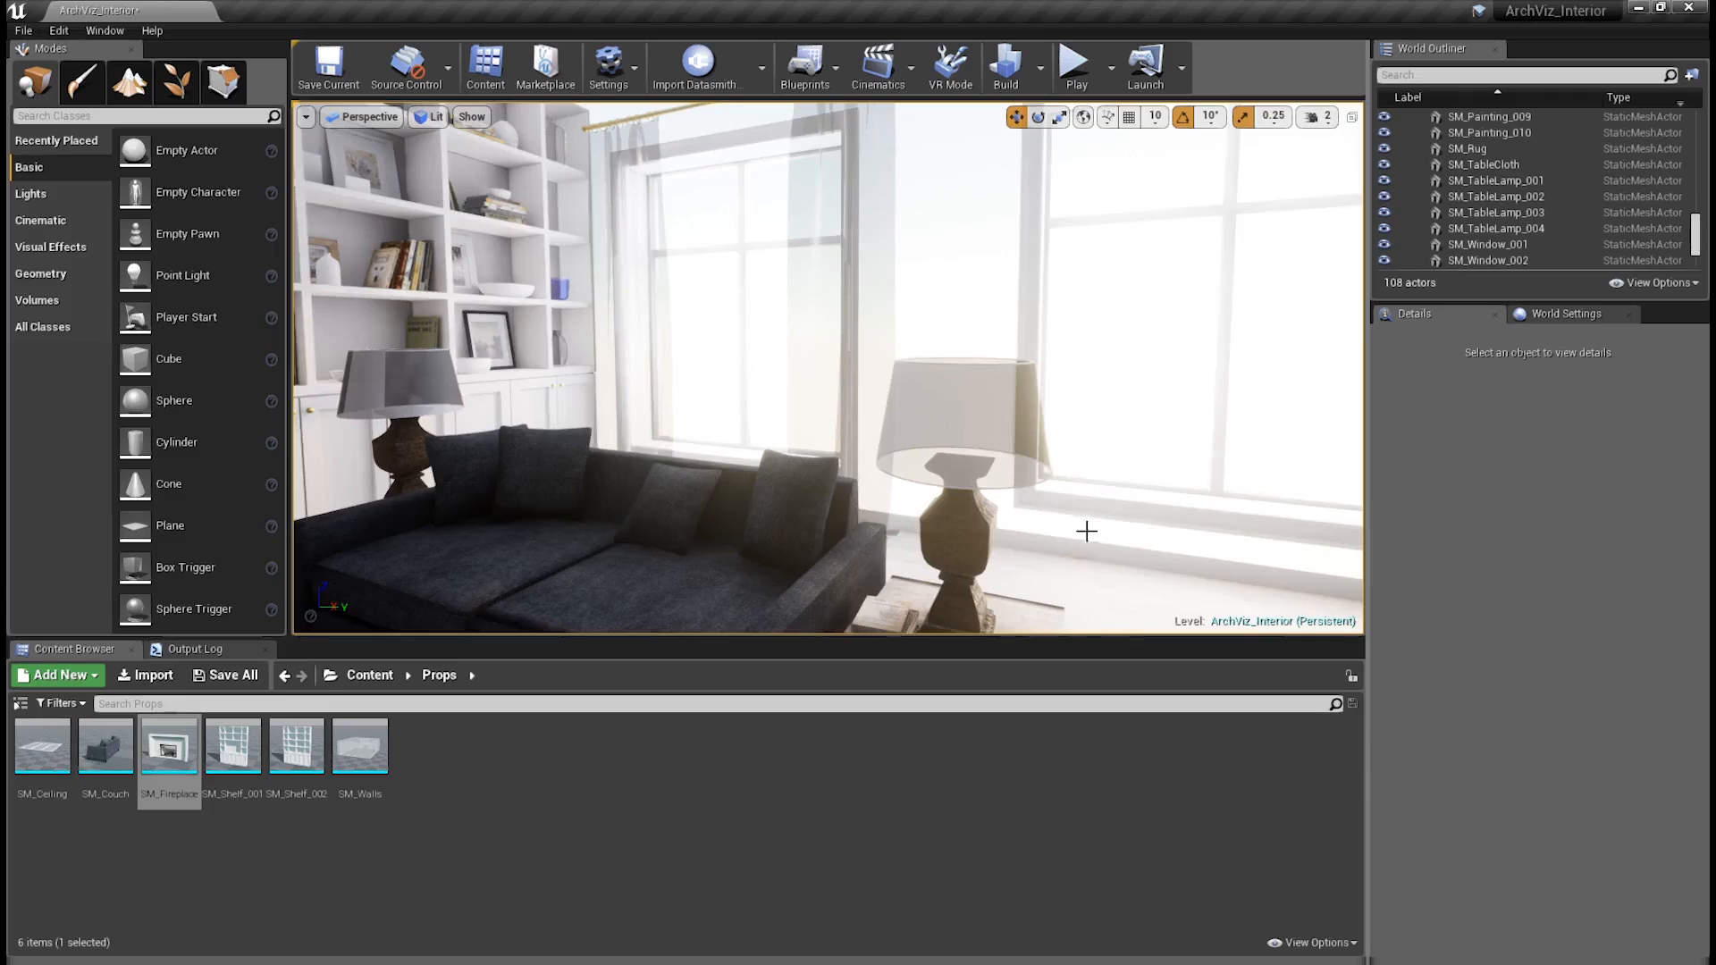
- Switch to Unreal Editor and examine from several angles how the translucent lamp shade renders against the curtains and window
{"action": "mouse_move", "coordinate": [1104, 517]}
{"action": "right_mouse_down"}
{"action": "mouse_move", "coordinate": [1147, 518]}
{"action": "mouse_move", "coordinate": [1106, 495]}
{"action": "right_mouse_up"}
{"action": "right_click_drag", "start_coordinate": [769, 395], "coordinate": [772, 420]}
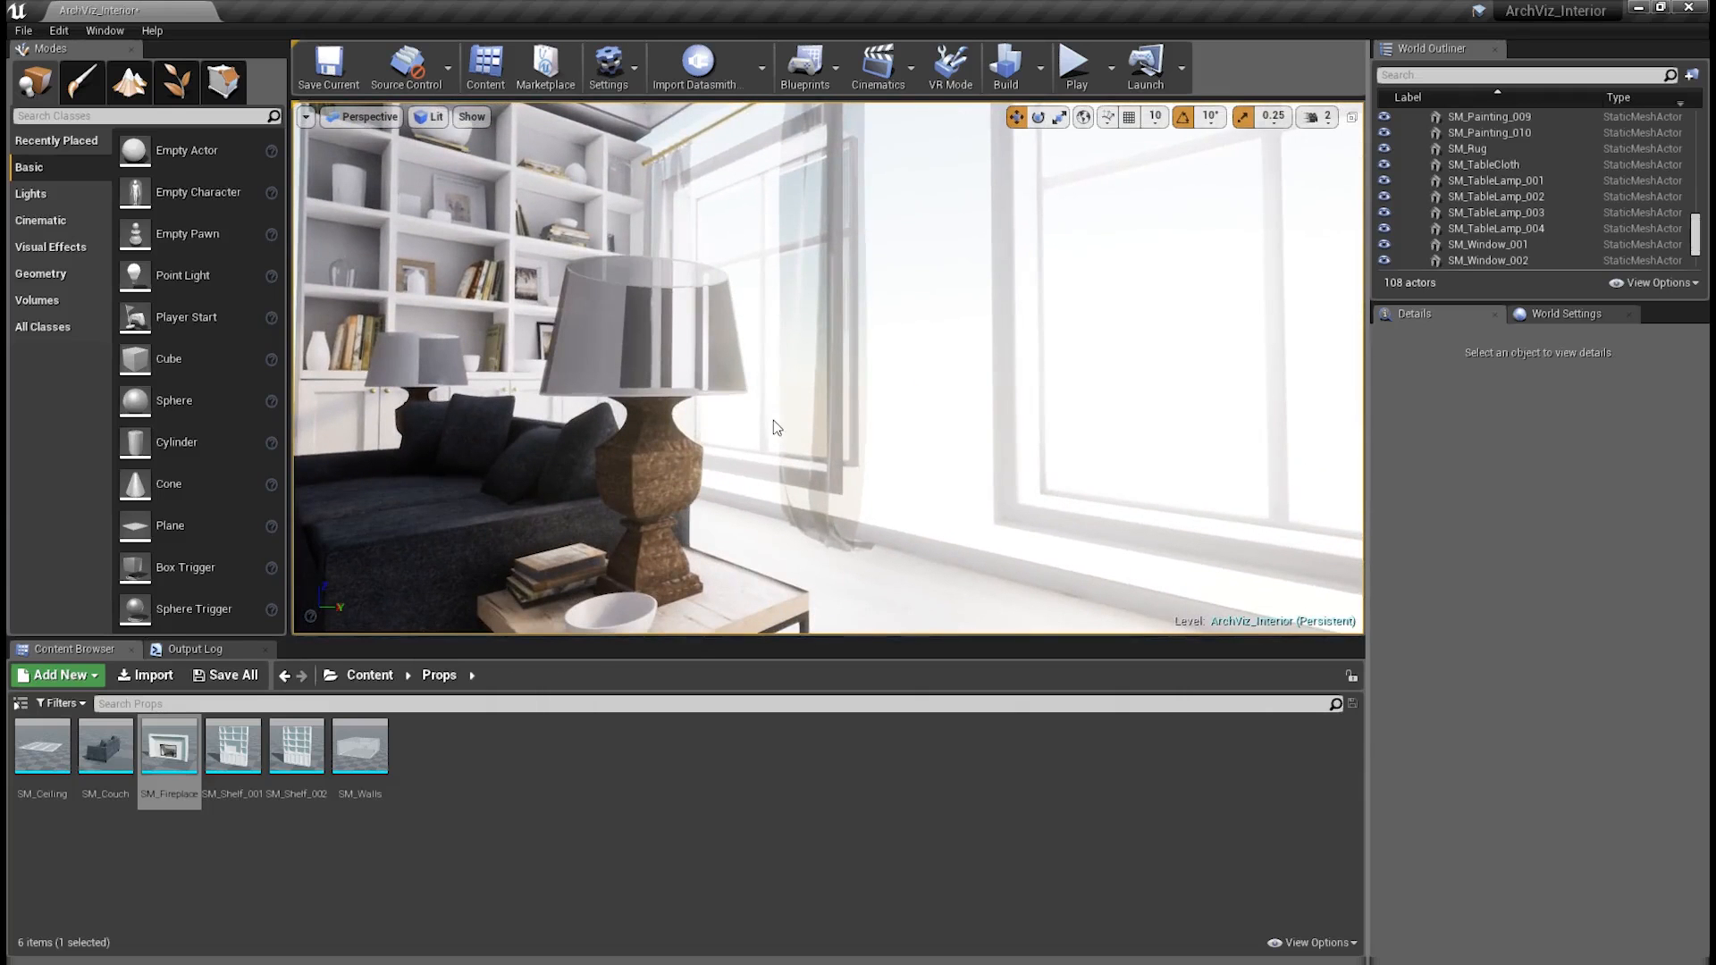
{"action": "right_click_drag", "start_coordinate": [777, 428], "coordinate": [763, 438]}
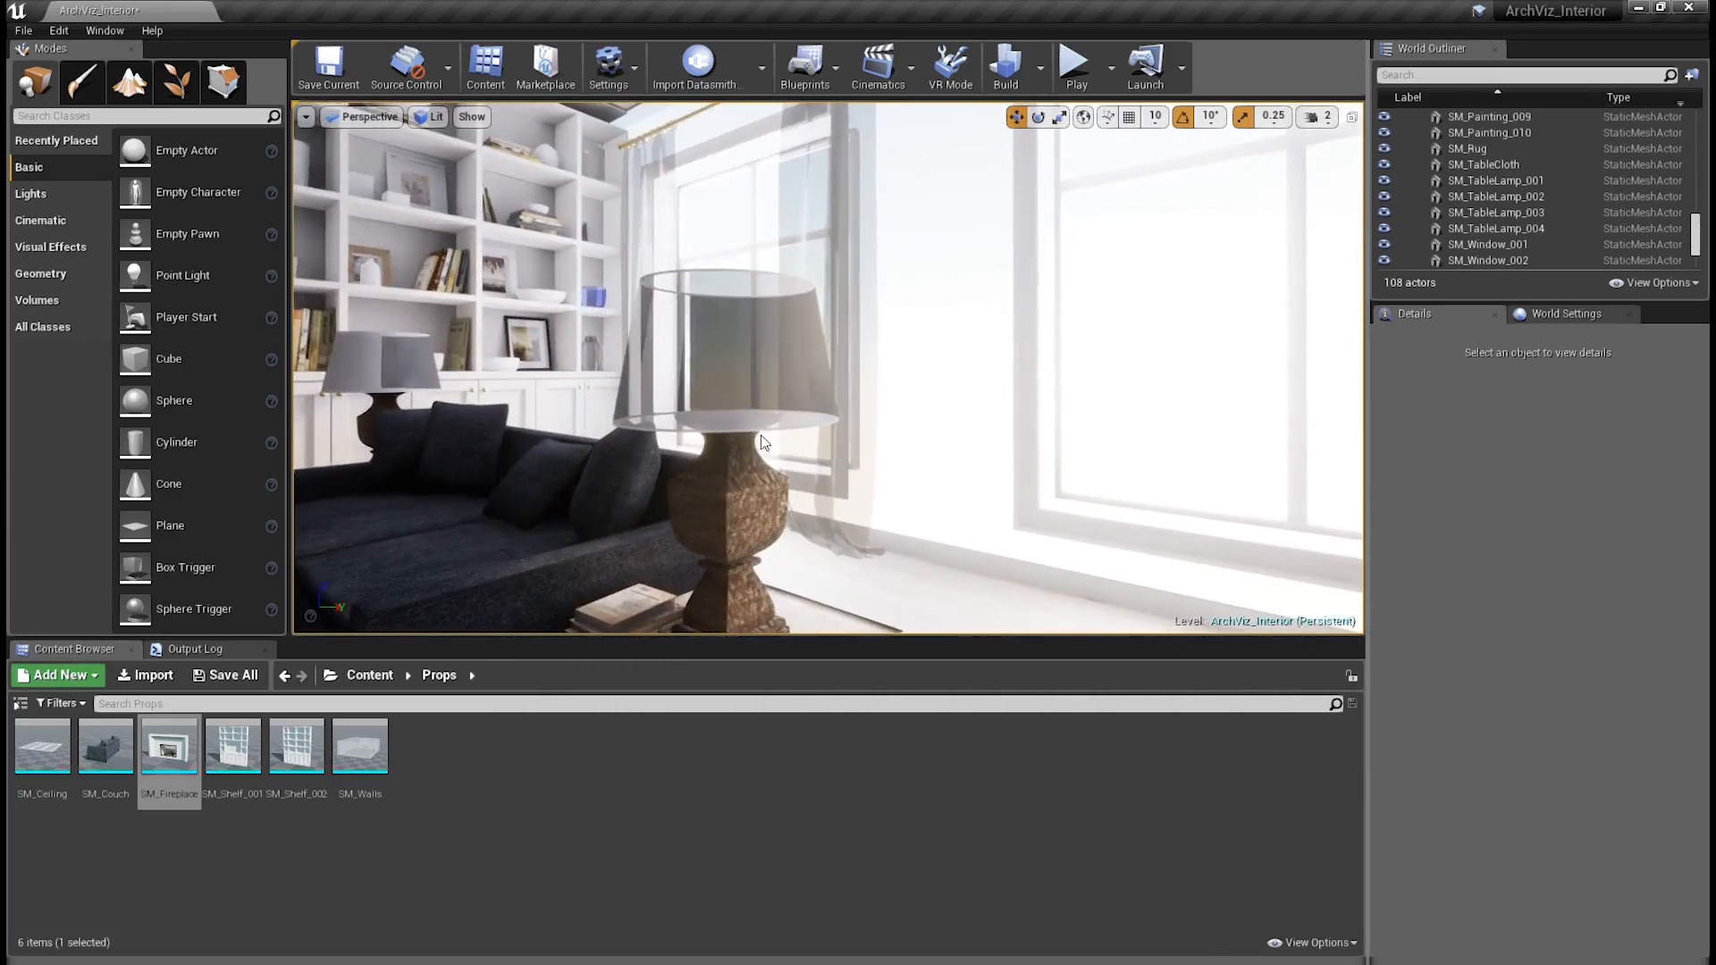
{"action": "right_click_drag", "start_coordinate": [958, 399], "coordinate": [958, 398]}
{"action": "right_click_drag", "start_coordinate": [920, 250], "coordinate": [837, 354]}
{"action": "right_click_drag", "start_coordinate": [829, 220], "coordinate": [848, 186]}
{"action": "mouse_move", "coordinate": [828, 368]}
{"action": "middle_mouse_down"}
{"action": "mouse_move", "coordinate": [965, 366]}
{"action": "mouse_move", "coordinate": [820, 357]}
{"action": "middle_mouse_up"}
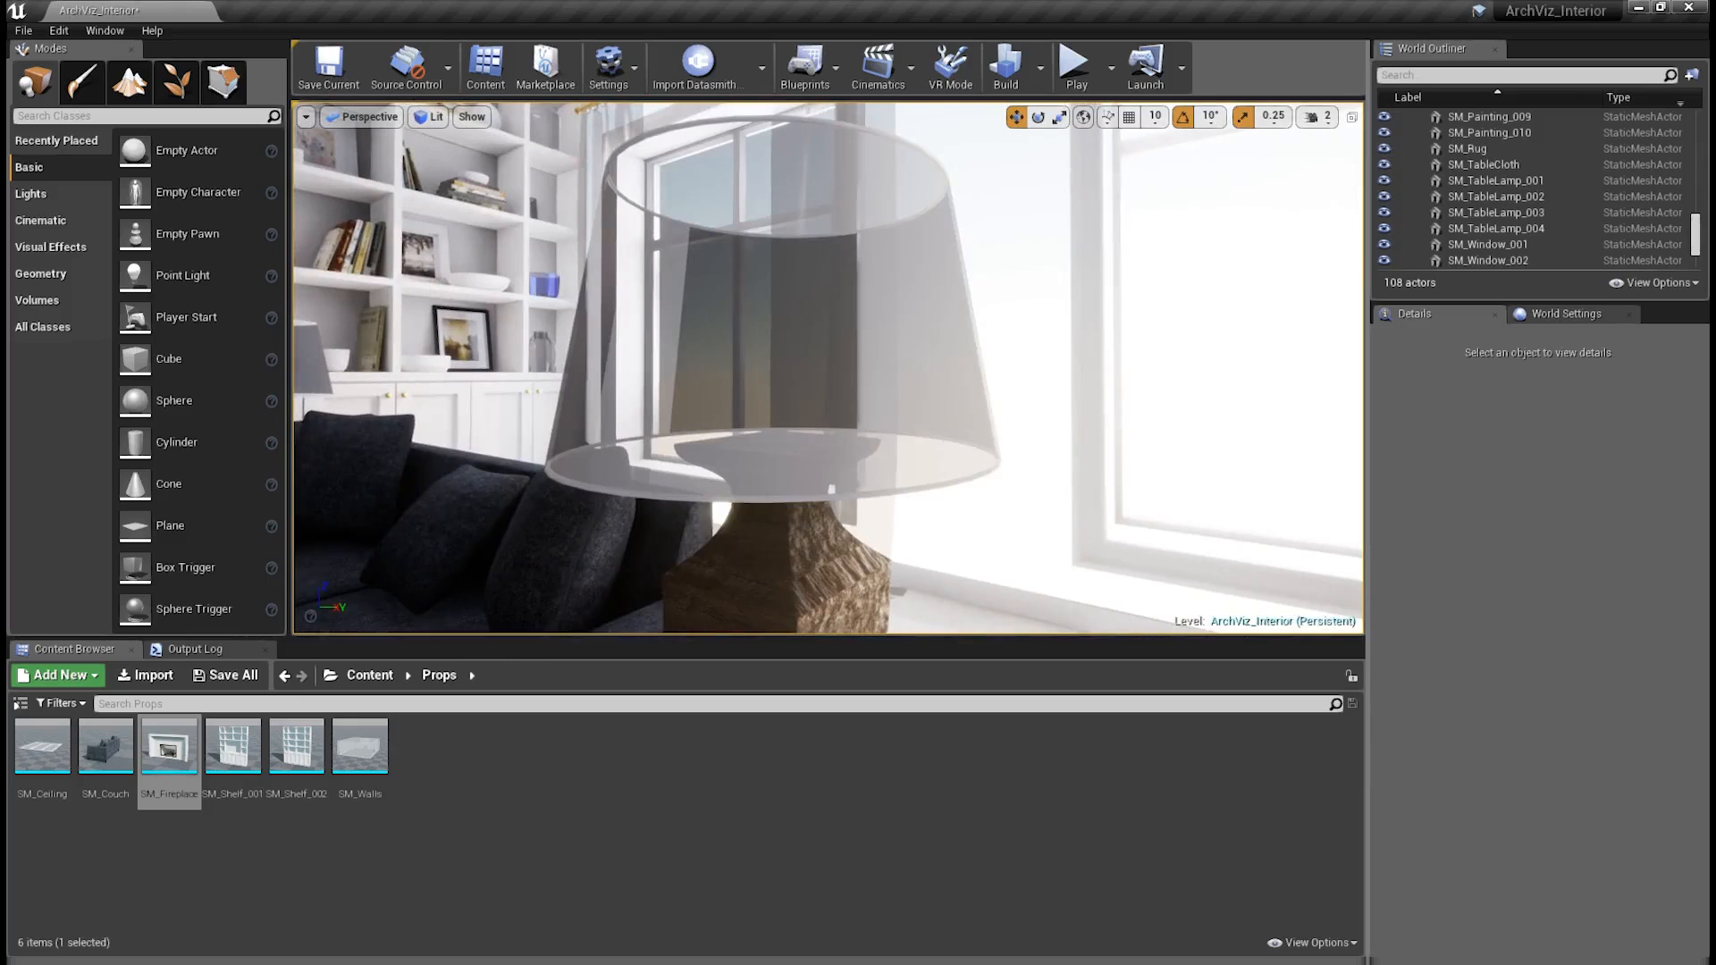
{"action": "mouse_move", "coordinate": [562, 424]}
{"action": "middle_mouse_down"}
{"action": "mouse_move", "coordinate": [723, 422]}
{"action": "mouse_move", "coordinate": [562, 425]}
{"action": "middle_mouse_up"}
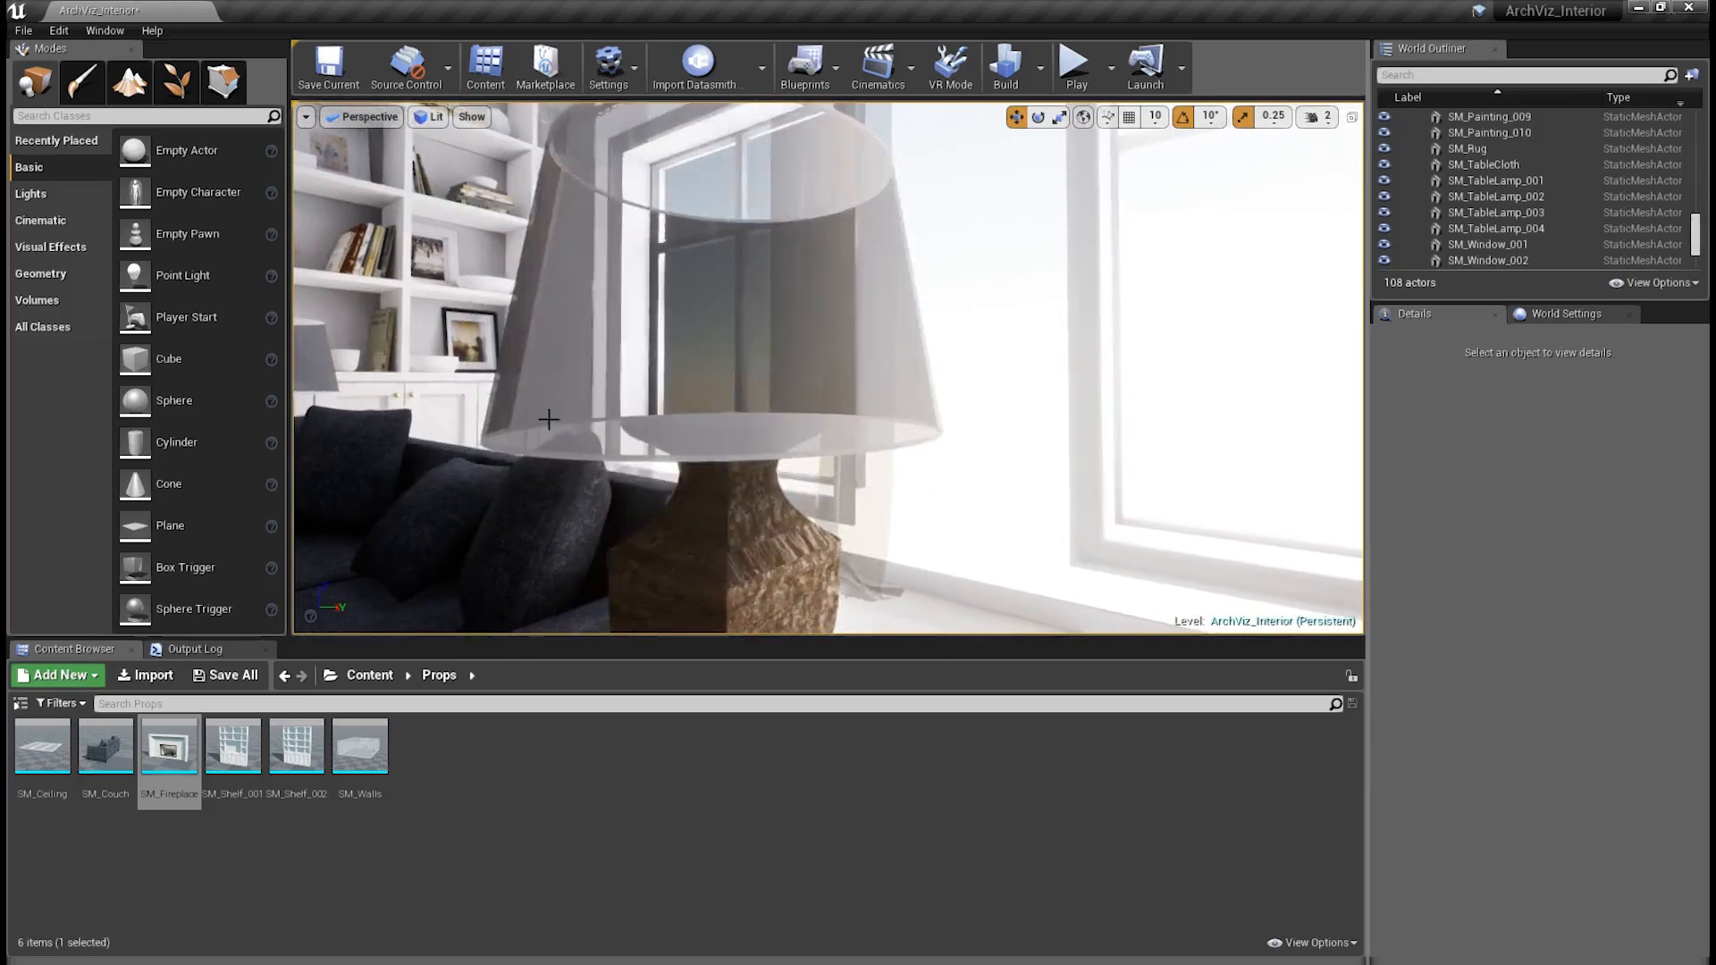
{"action": "scroll", "coordinate": [558, 428], "scroll_direction": "down", "scroll_amount": 4}
- Select the couch and the table lamp beside it, and inspect the lamp shade's translucency from other distances
{"action": "left_click", "coordinate": [654, 469]}
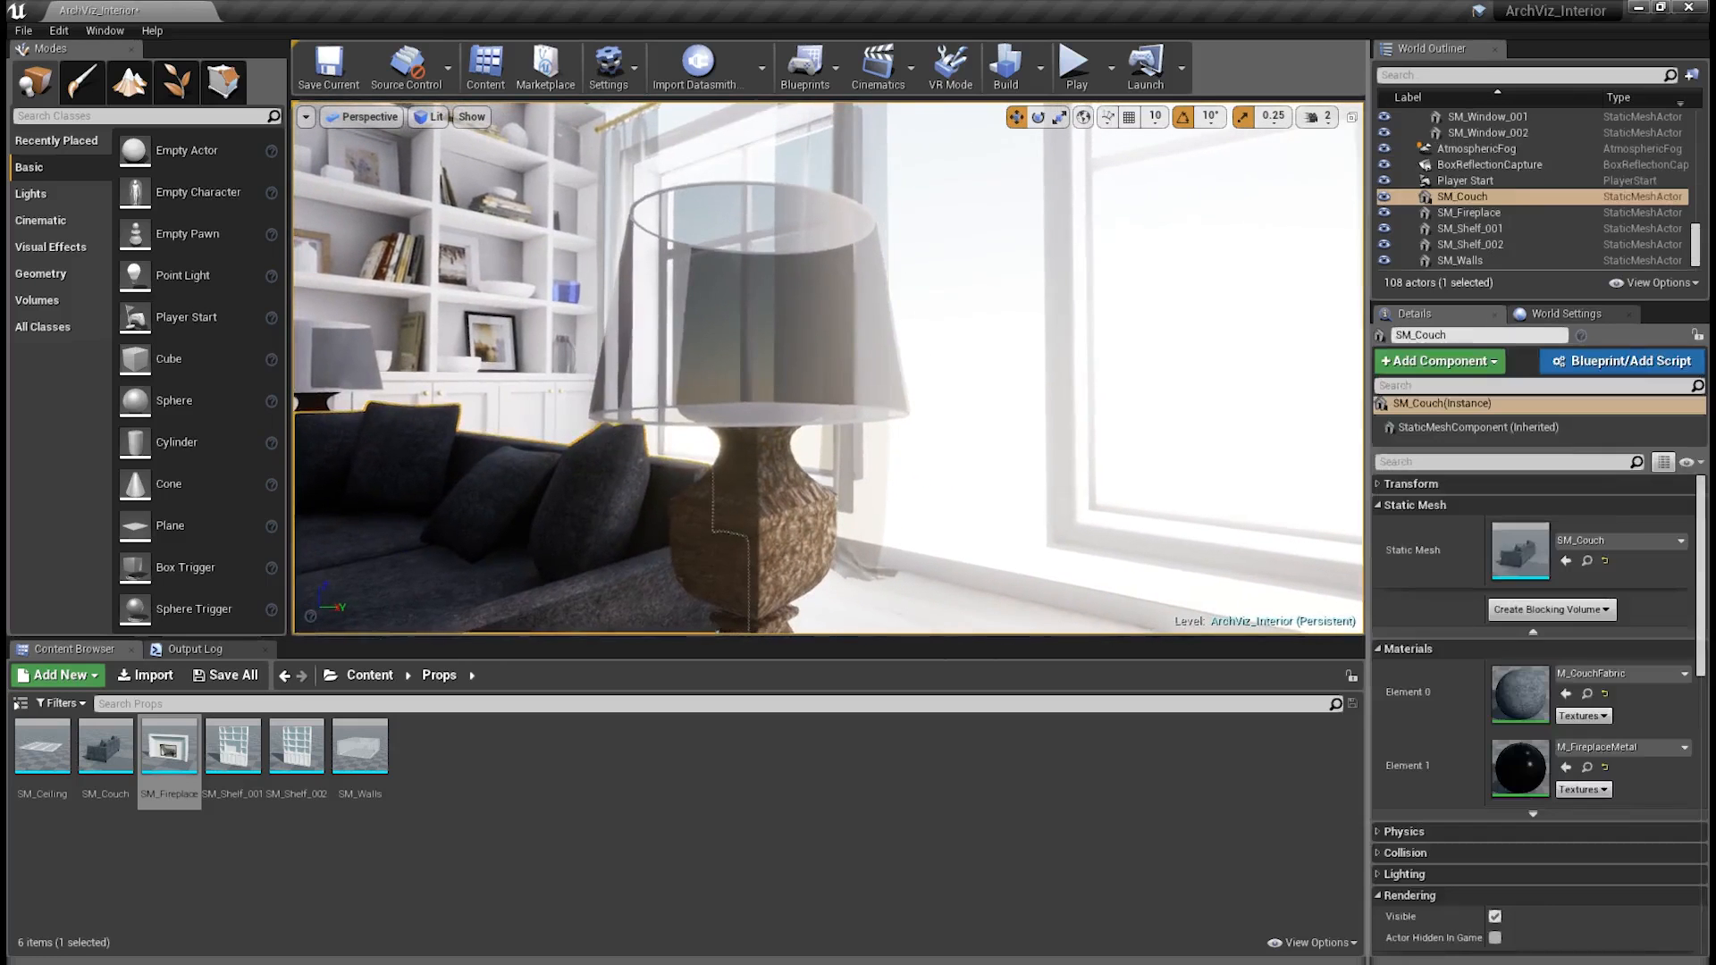
{"action": "left_click", "coordinate": [758, 473], "text": "ctrl"}
{"action": "scroll", "coordinate": [758, 473], "scroll_direction": "up", "scroll_amount": 3}
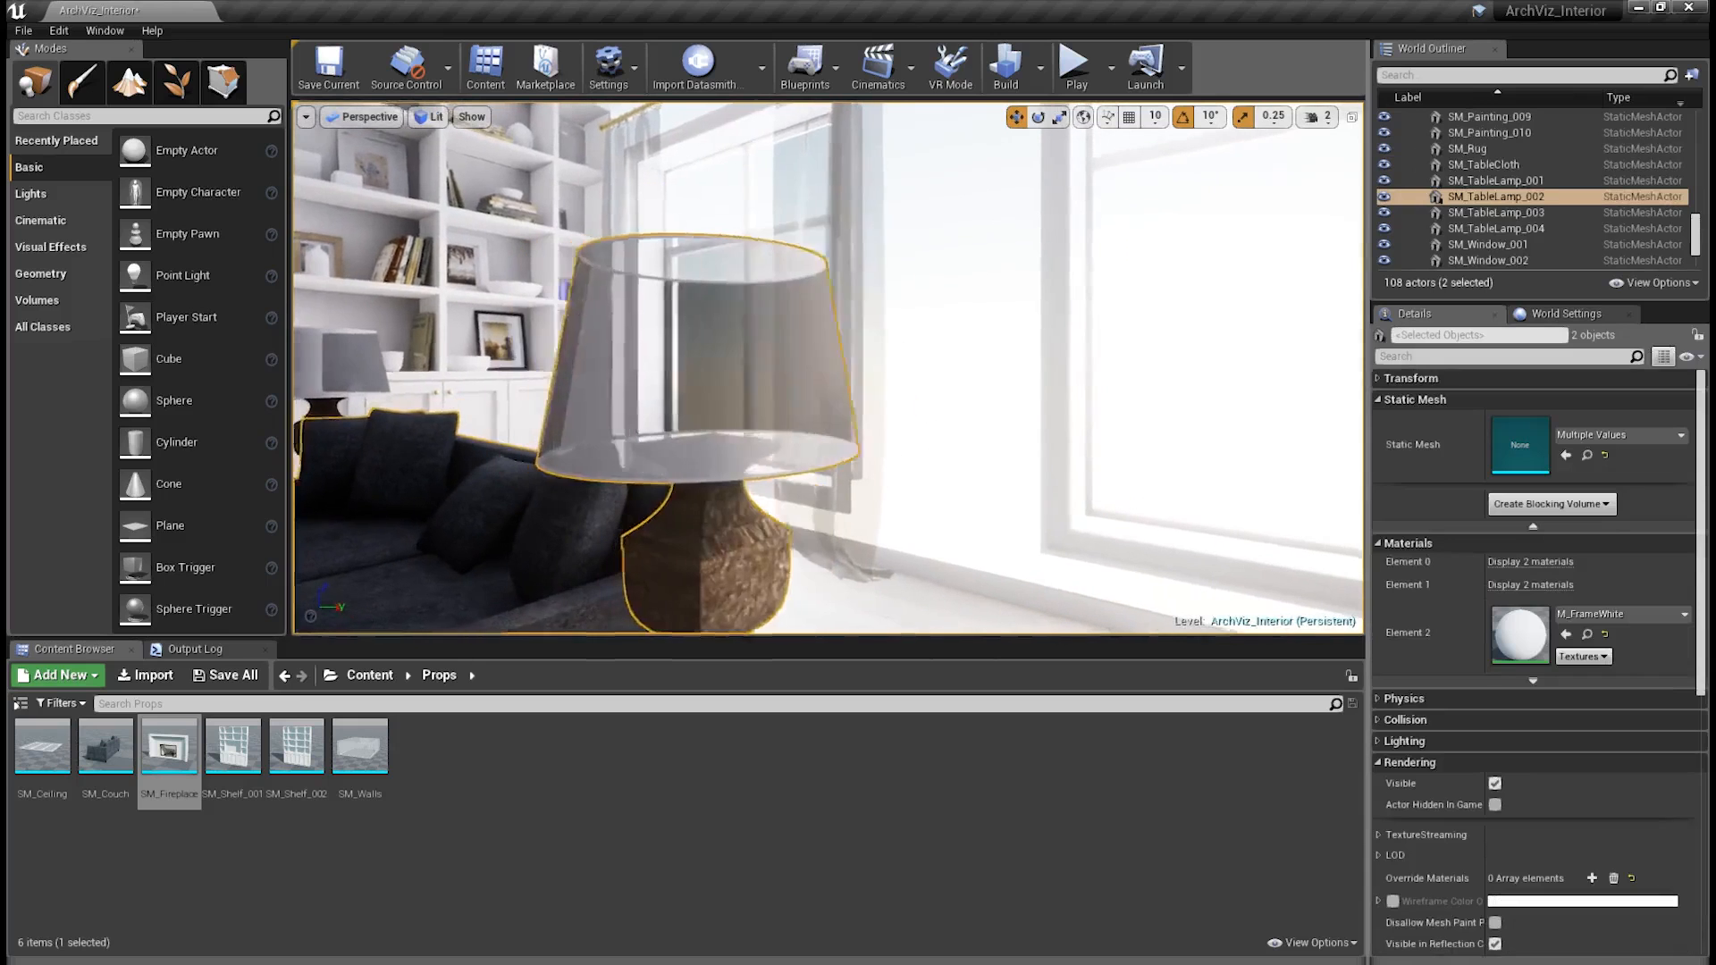
{"action": "middle_click_drag", "start_coordinate": [942, 460], "coordinate": [882, 459]}
{"action": "right_click_drag", "start_coordinate": [947, 458], "coordinate": [876, 457], "text": "alt"}
{"action": "middle_click_drag", "start_coordinate": [894, 457], "coordinate": [874, 412]}
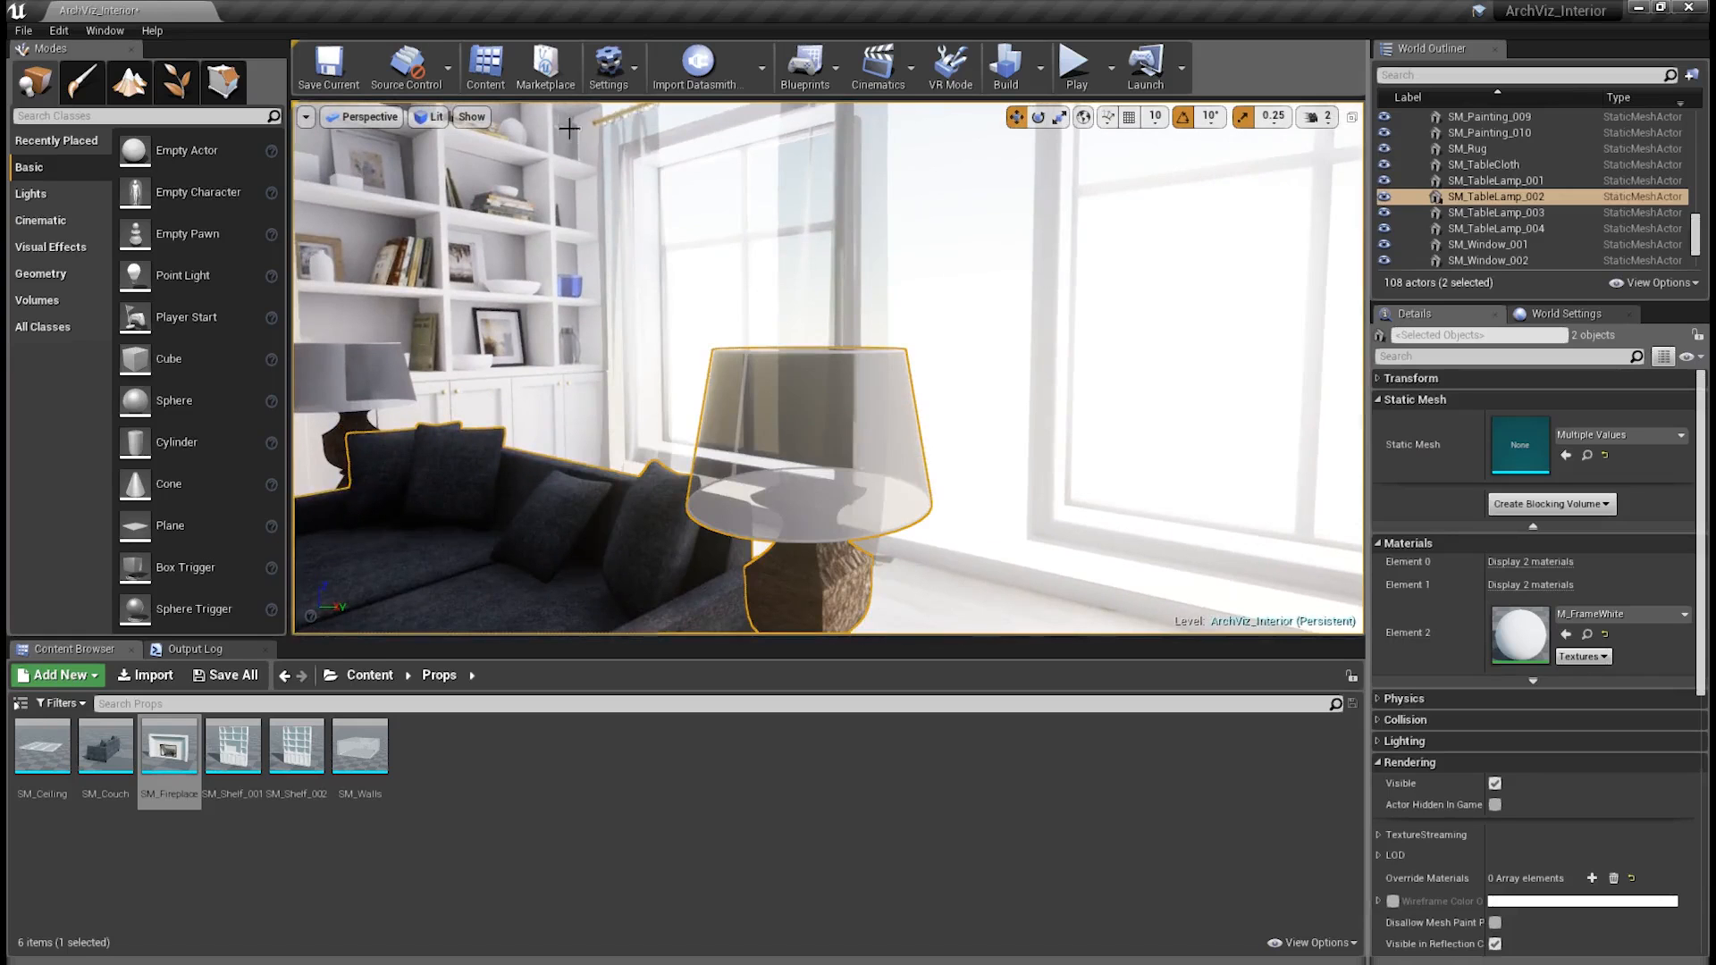
- Search the project settings for "translucen" and position the settings window so the lamp shade stays in view
{"action": "left_click", "coordinate": [618, 65]}
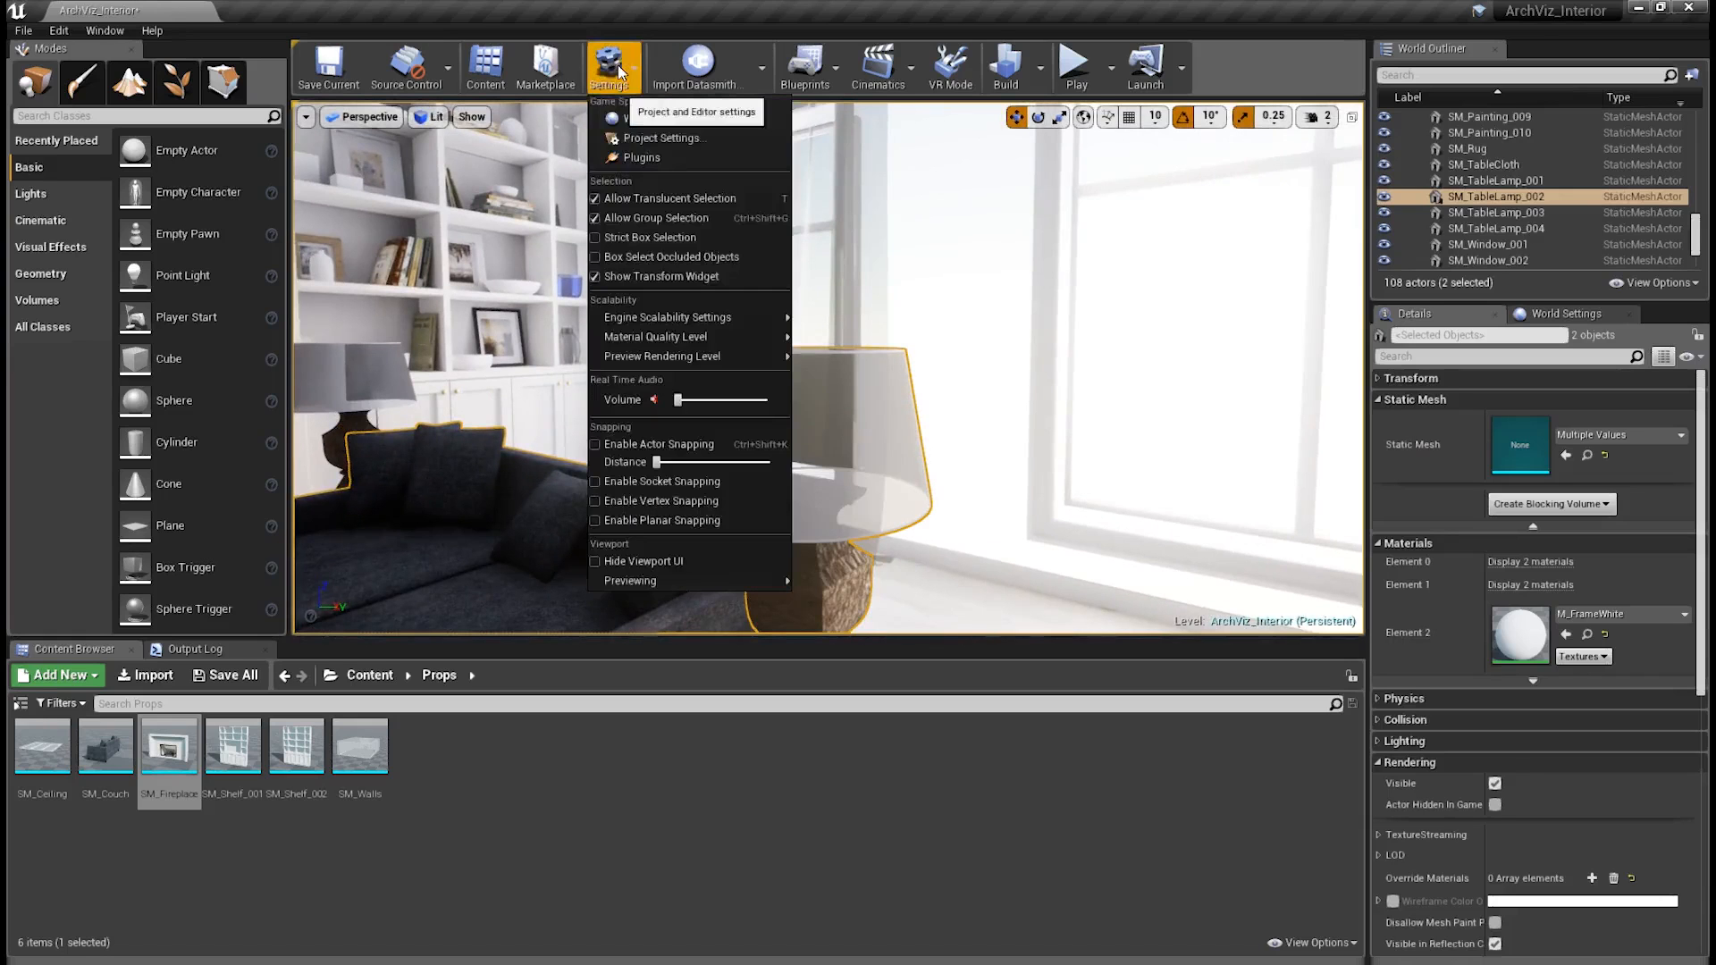
{"action": "left_click", "coordinate": [631, 140]}
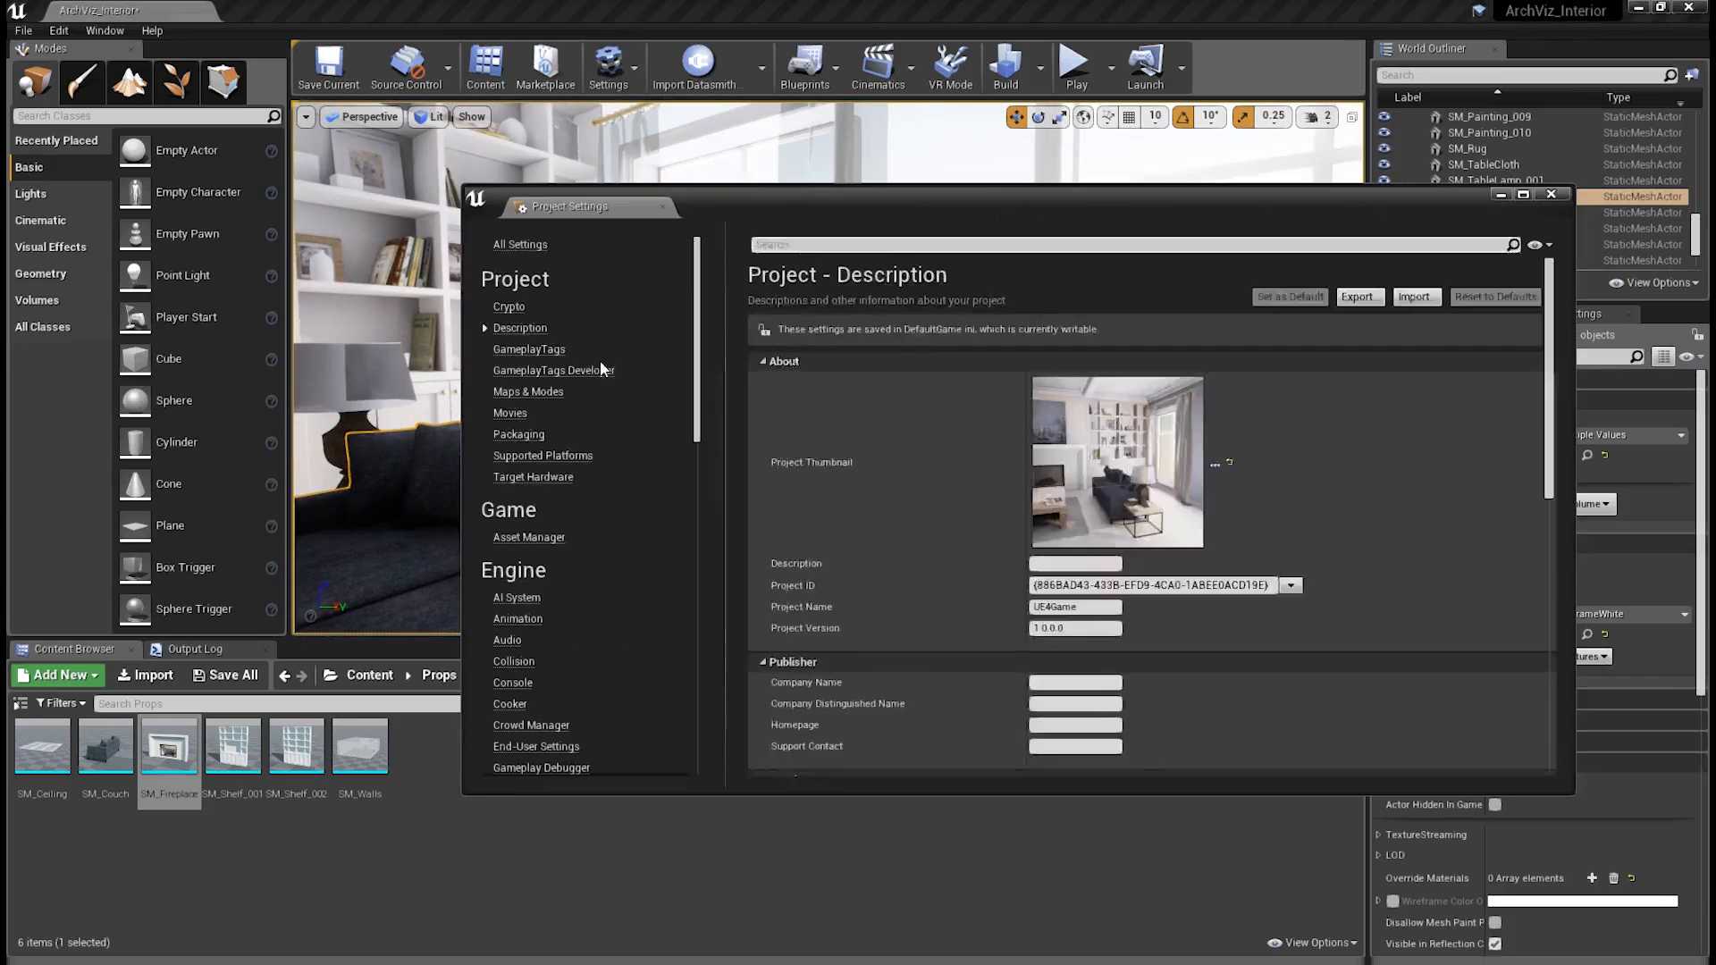
{"action": "left_click", "coordinate": [821, 245]}
{"action": "type", "text": "translucen"}
{"action": "left_click_drag", "start_coordinate": [977, 196], "coordinate": [966, 243]}
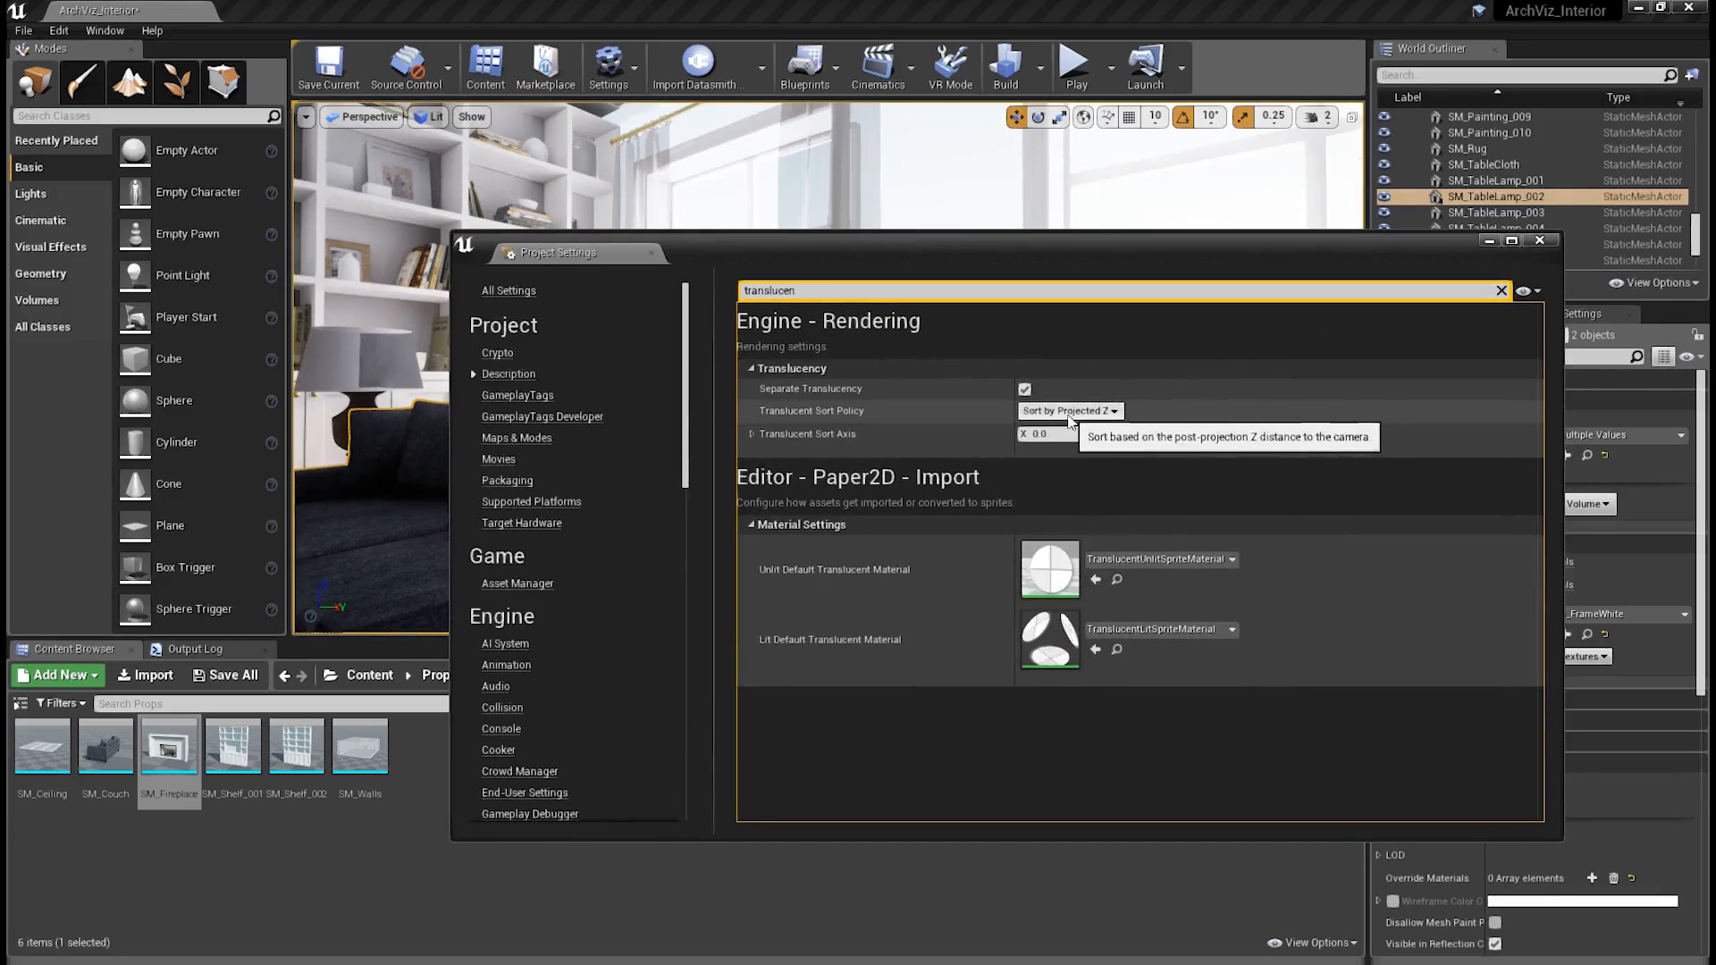
{"action": "left_click_drag", "start_coordinate": [1010, 245], "coordinate": [791, 456]}
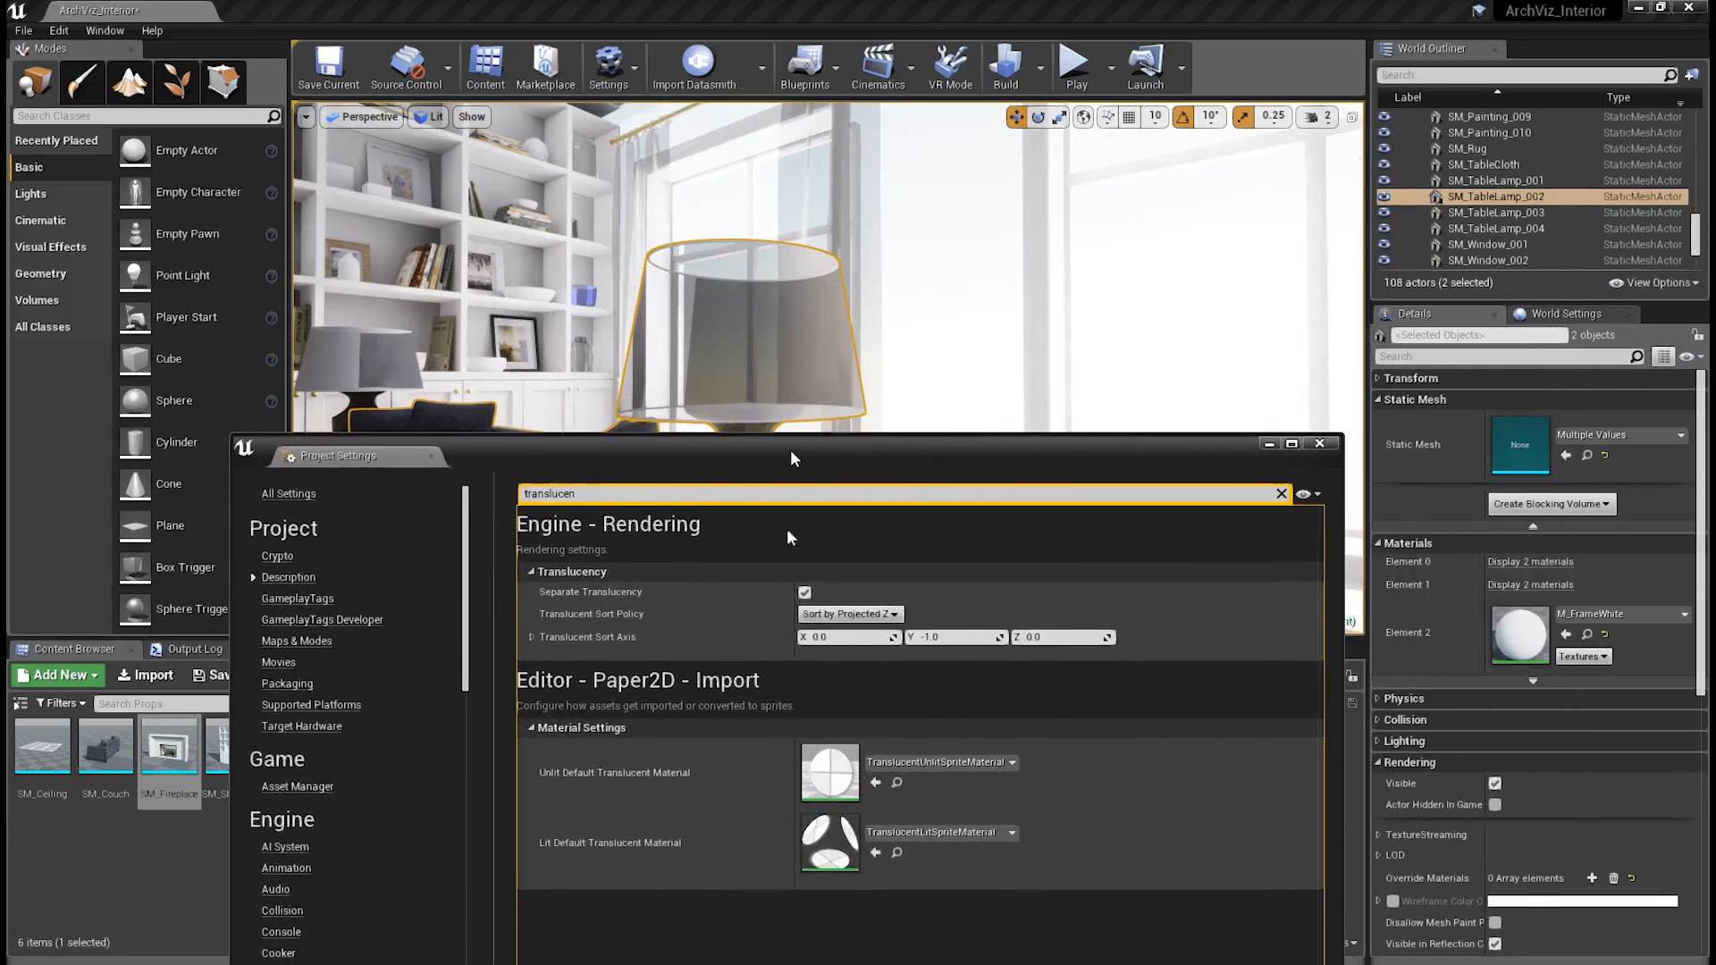
- Set the Translucent Sort Policy to Sort by Distance and check the lamp shade from different angles
{"action": "left_click", "coordinate": [850, 614]}
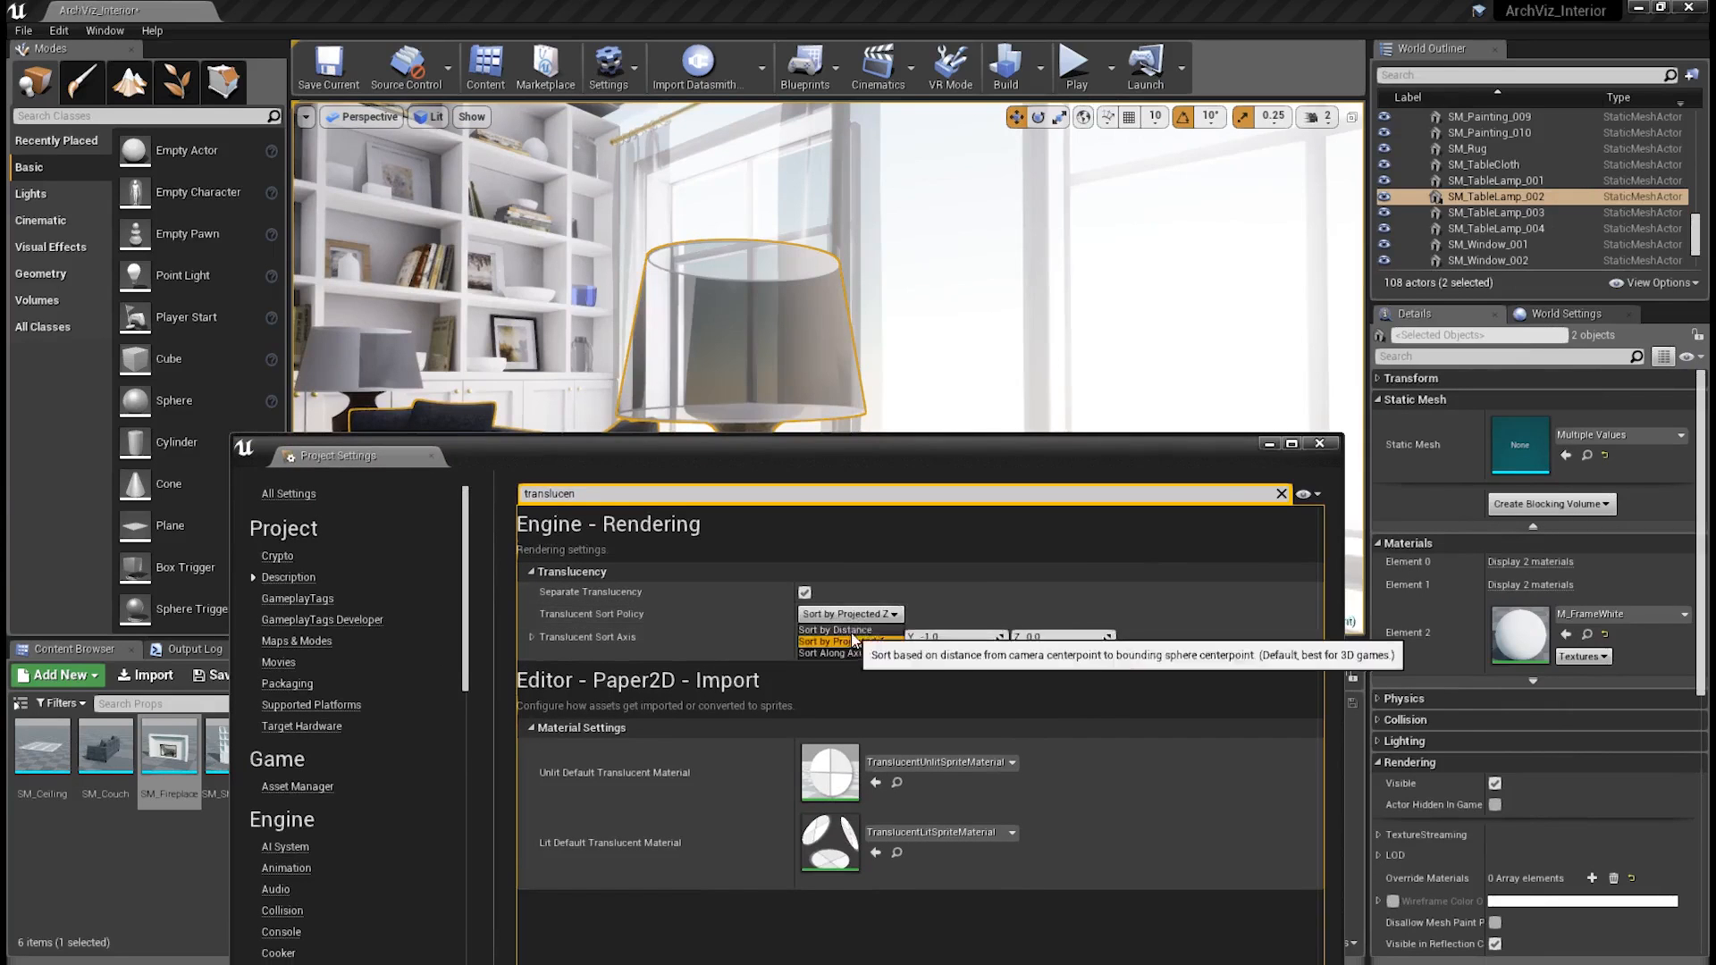
{"action": "left_click", "coordinate": [850, 631]}
{"action": "left_click_drag", "start_coordinate": [938, 358], "coordinate": [905, 368], "text": "alt"}
{"action": "left_click_drag", "start_coordinate": [1088, 345], "coordinate": [1042, 349], "text": "alt"}
- Try the Sort Along Axis and Sort by Projected Z translucent sort policies while viewing the lamp shade
{"action": "left_click", "coordinate": [881, 614]}
{"action": "left_click", "coordinate": [836, 653]}
{"action": "left_click_drag", "start_coordinate": [950, 383], "coordinate": [942, 383], "text": "alt"}
{"action": "left_click", "coordinate": [839, 614]}
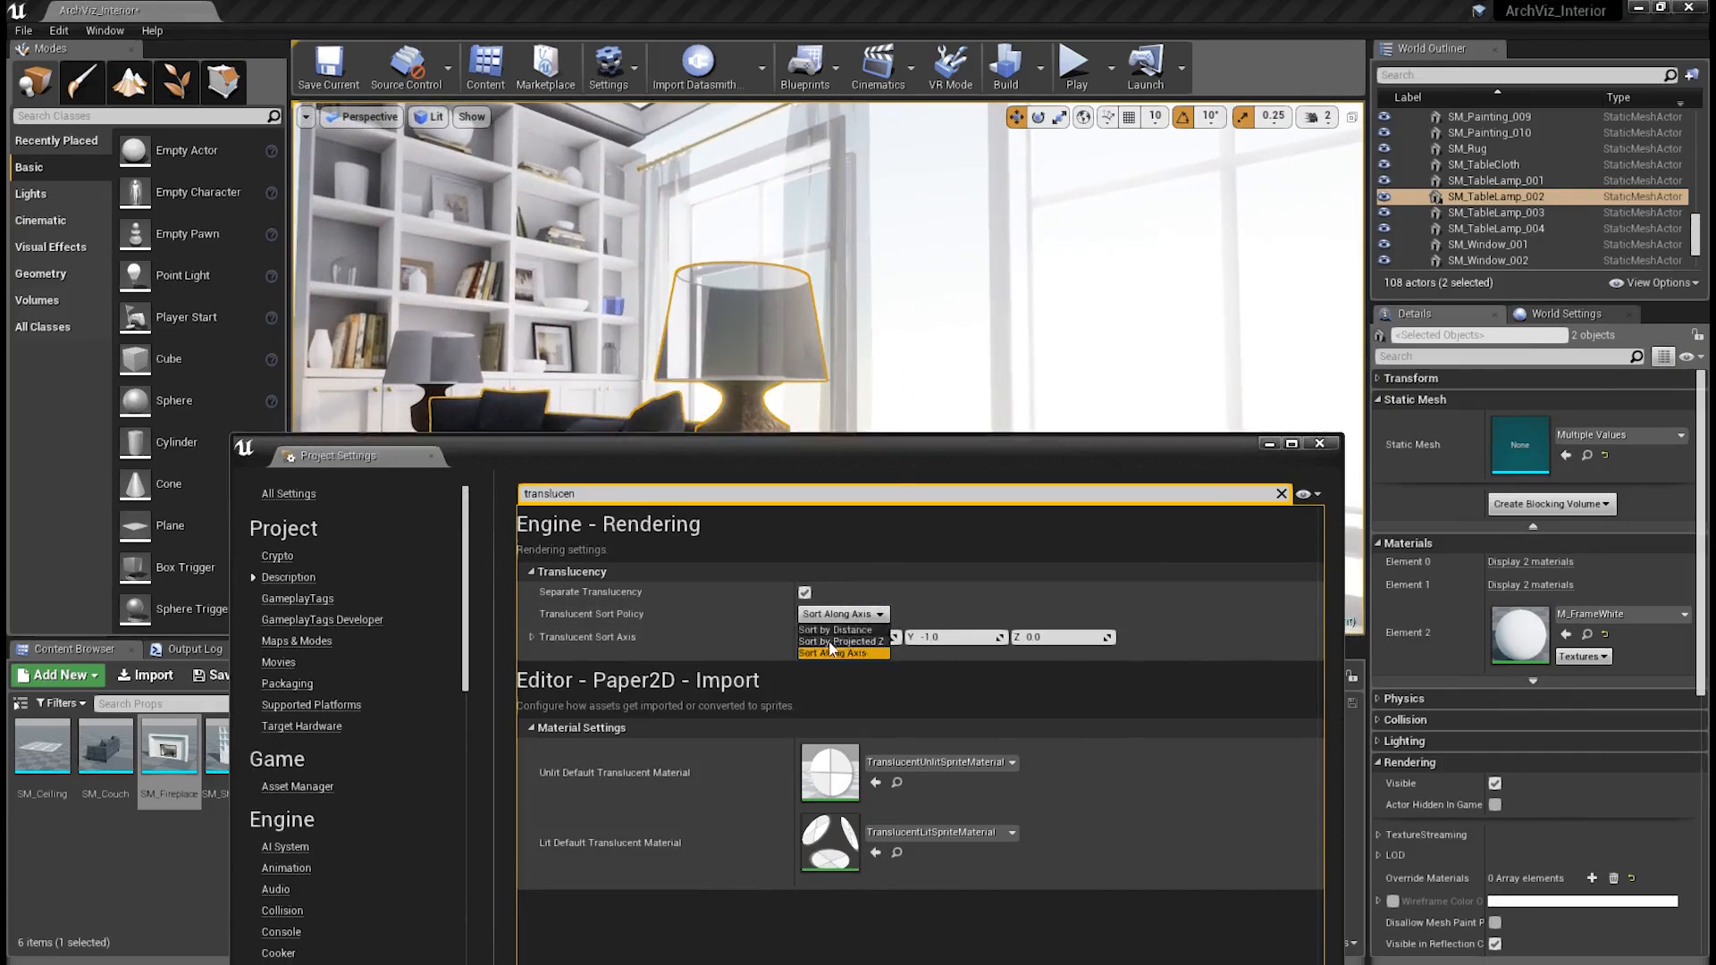
{"action": "left_click", "coordinate": [836, 642]}
- Return the Translucent Sort Policy to Sort by Distance and review the lamp and curtains
{"action": "left_click", "coordinate": [822, 616]}
{"action": "left_click", "coordinate": [821, 631]}
{"action": "mouse_move", "coordinate": [893, 343]}
{"action": "left_mouse_down", "text": "alt"}
{"action": "mouse_move", "coordinate": [880, 346]}
{"action": "mouse_move", "coordinate": [894, 347]}
{"action": "left_mouse_up", "text": "alt"}
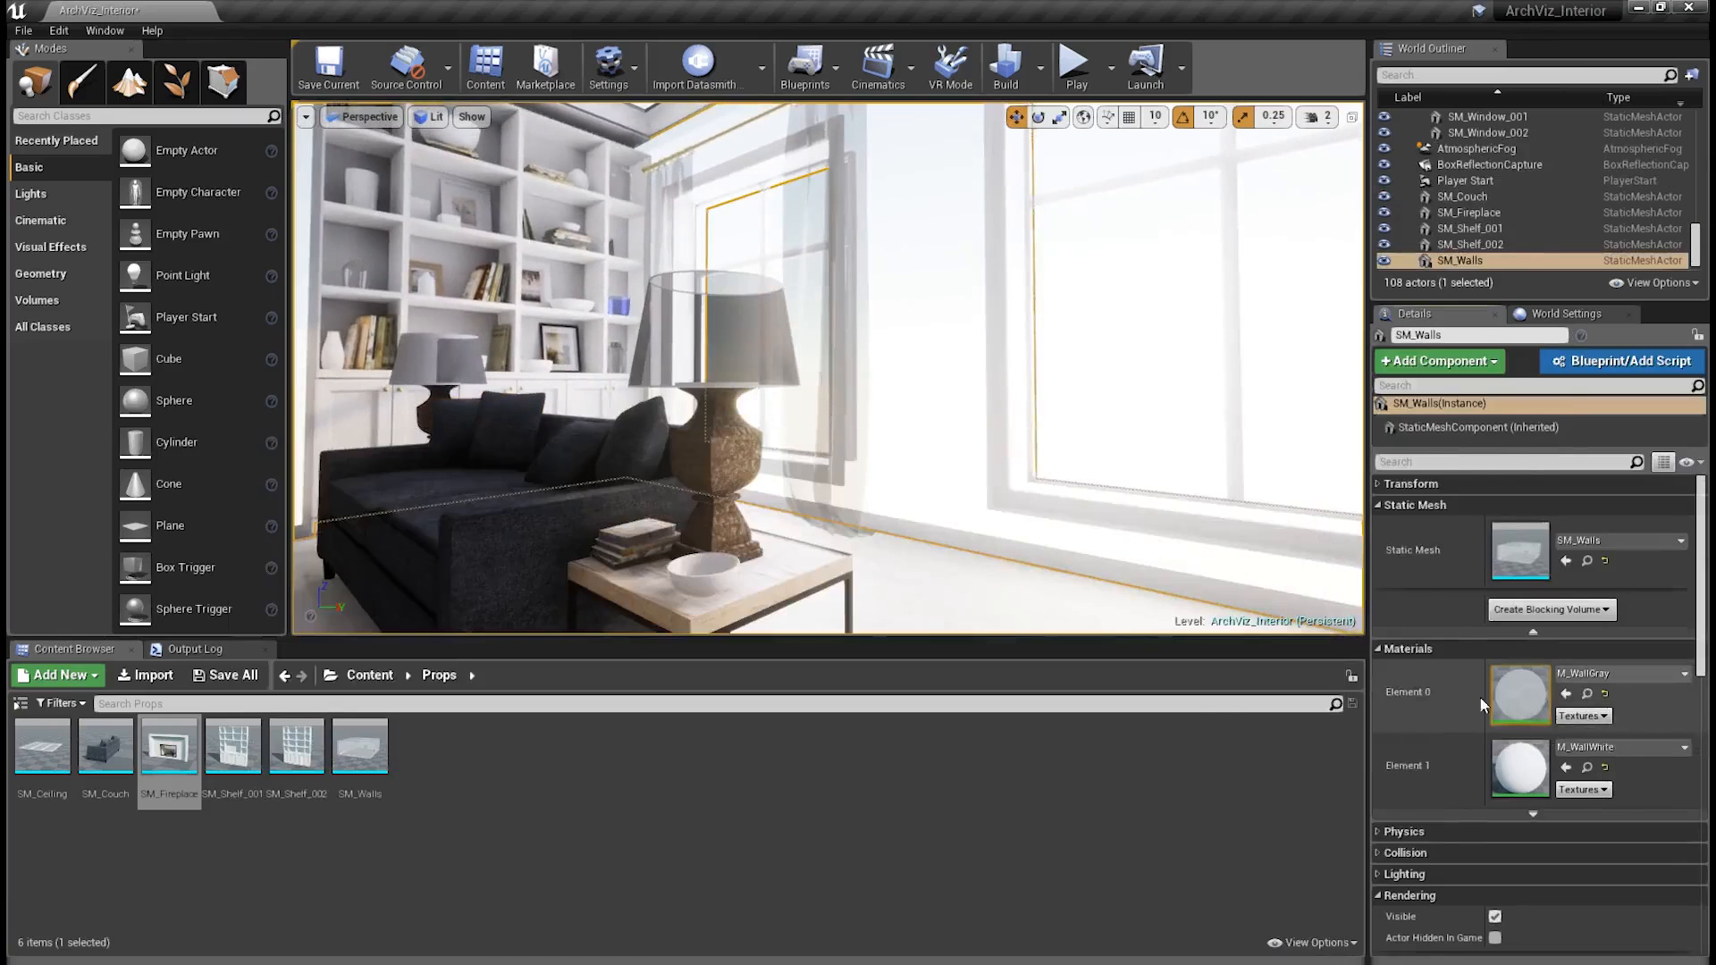
- Set the Blend Mode of the walls' M_WallGray material to Opaque, save the material and close its editor
{"action": "double_click", "coordinate": [1511, 697]}
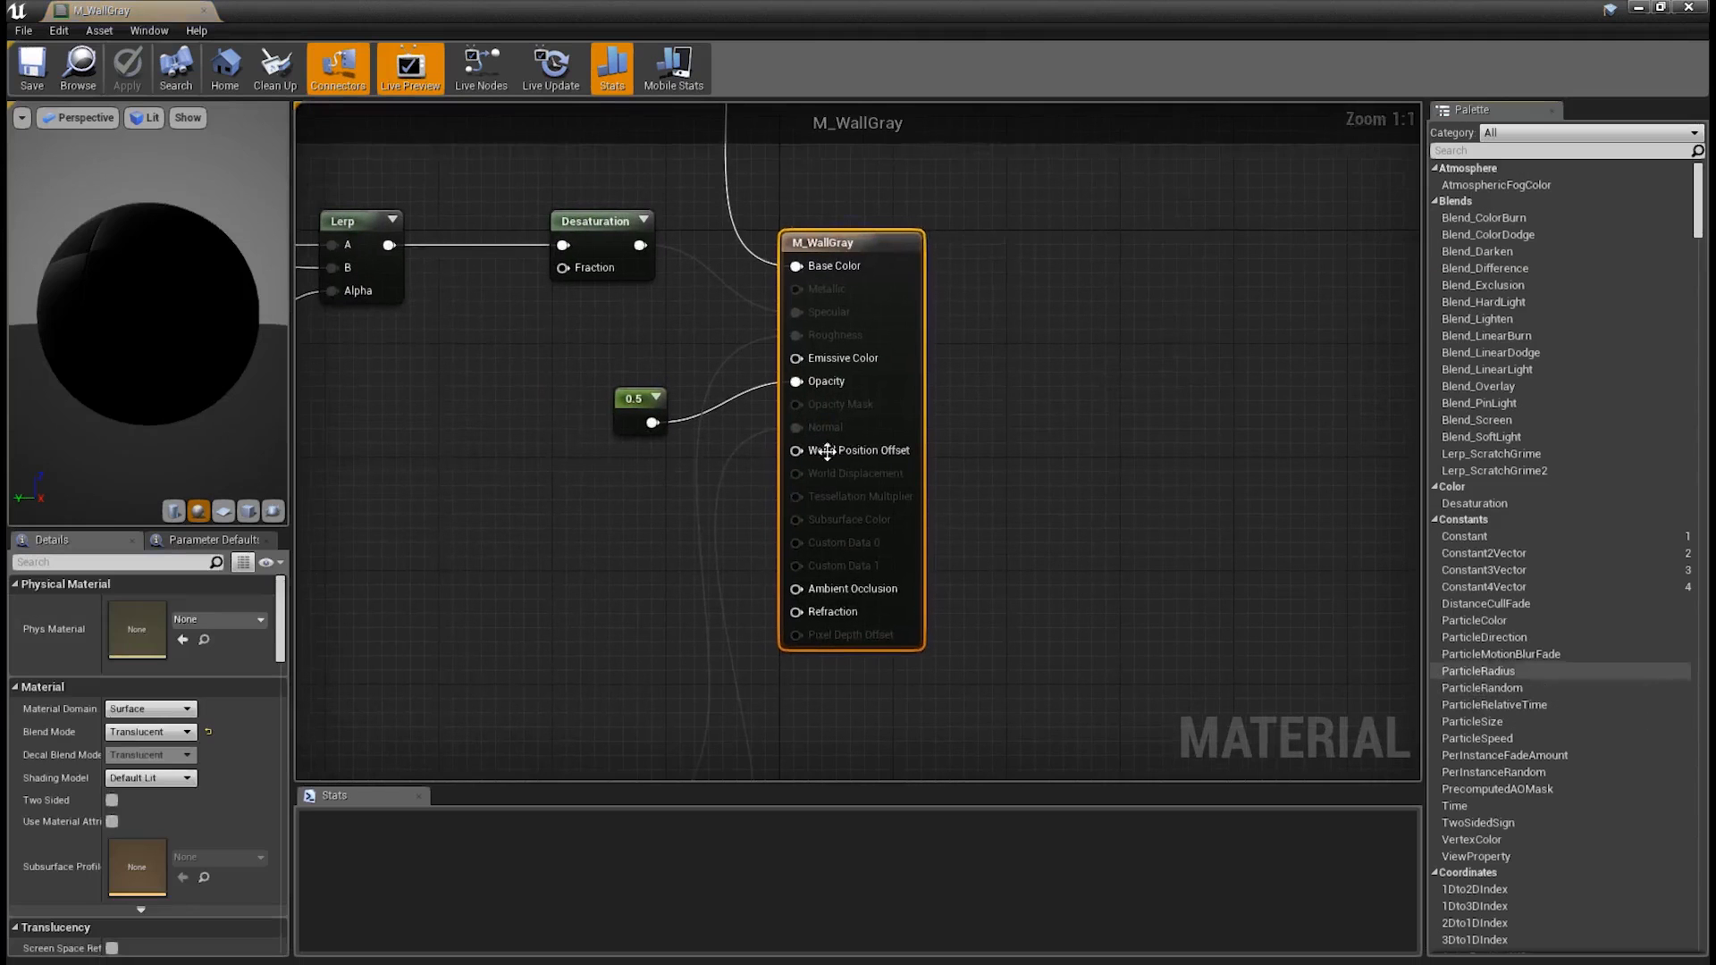
{"action": "left_click", "coordinate": [134, 732]}
{"action": "left_click", "coordinate": [129, 749]}
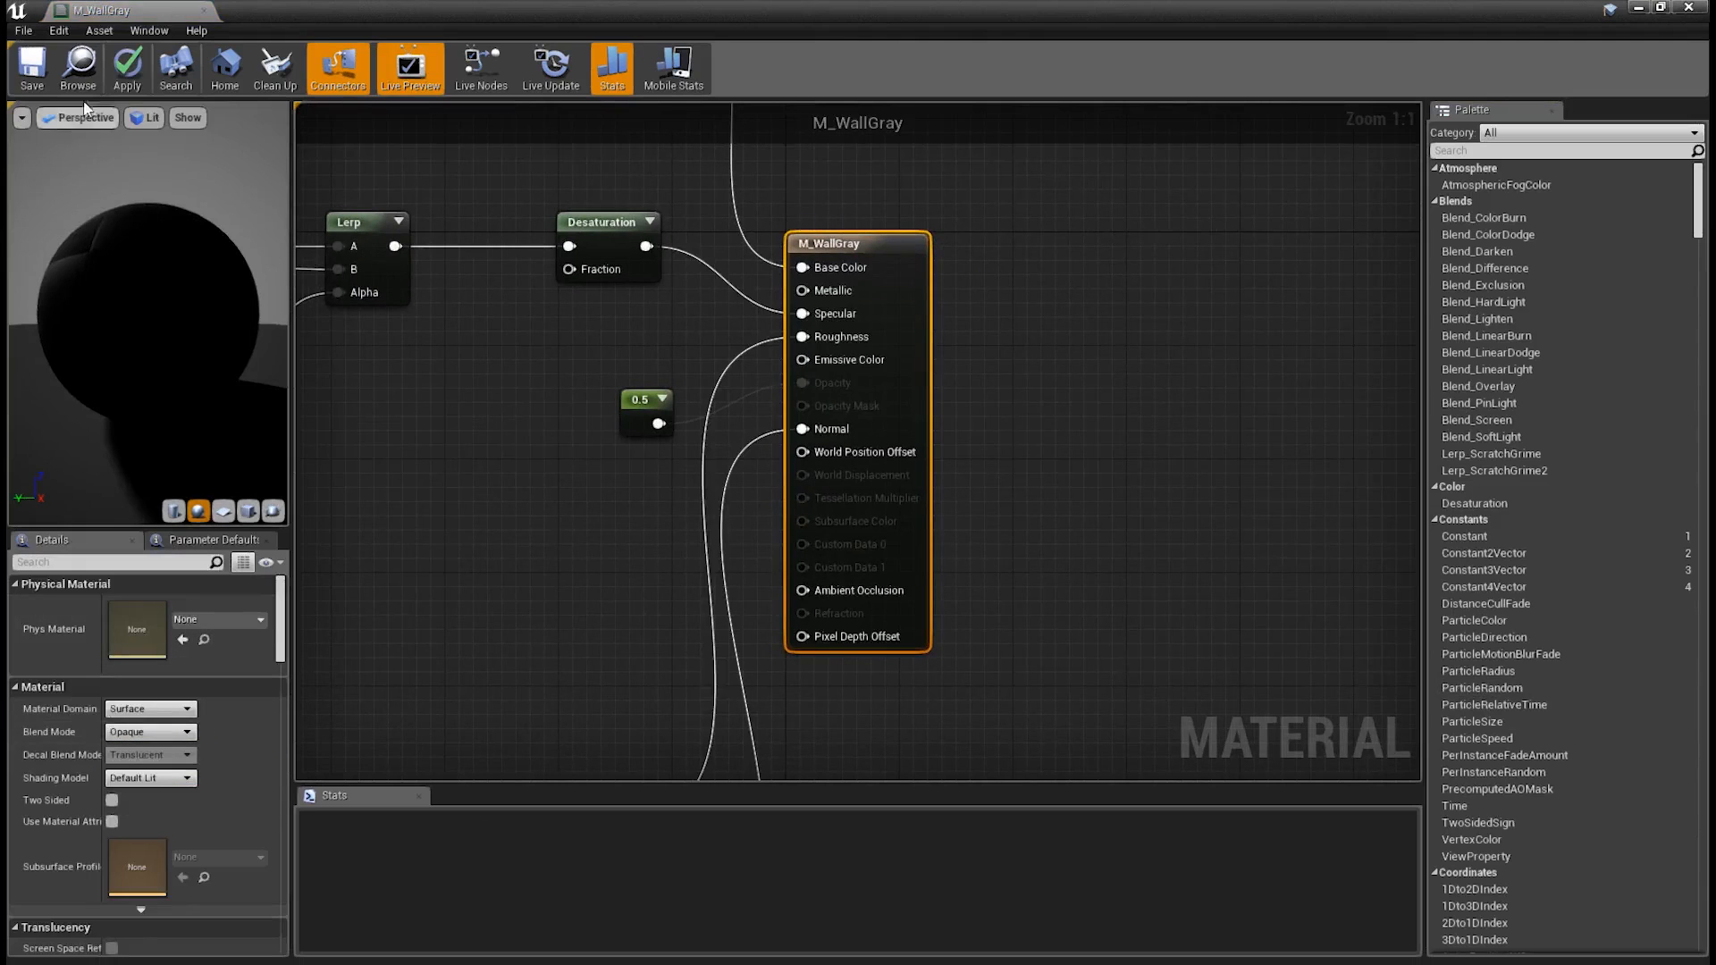
{"action": "key", "text": "ctrl+s"}
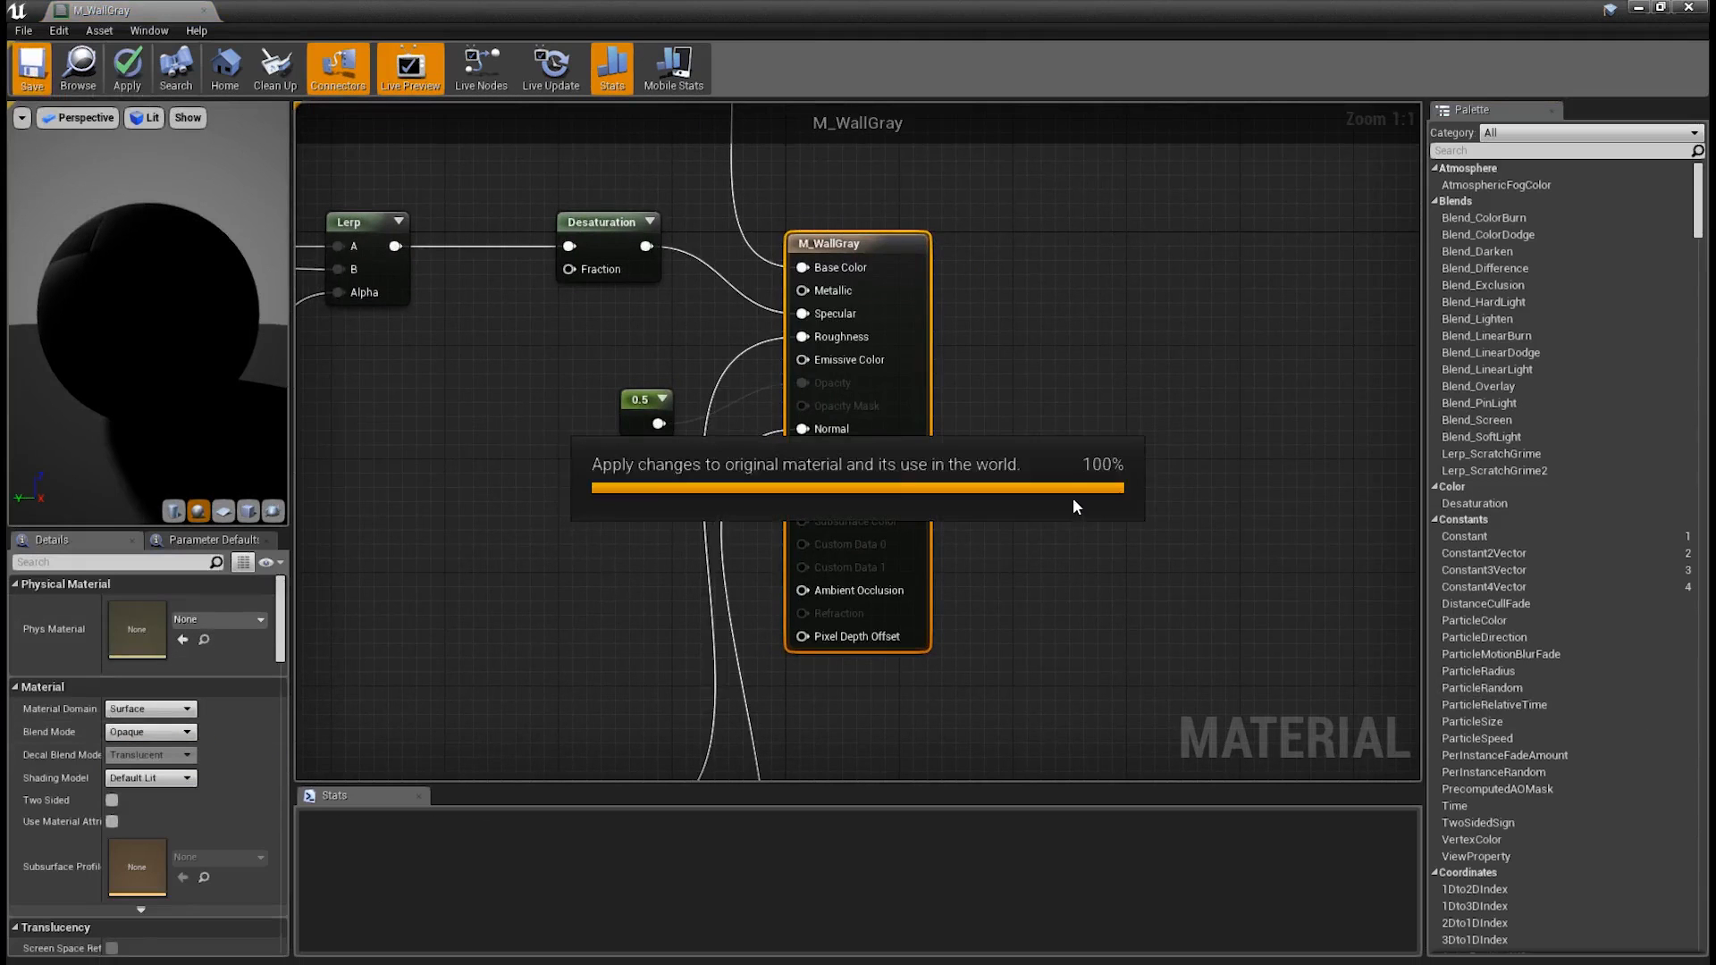
{"action": "left_click", "coordinate": [1689, 9]}
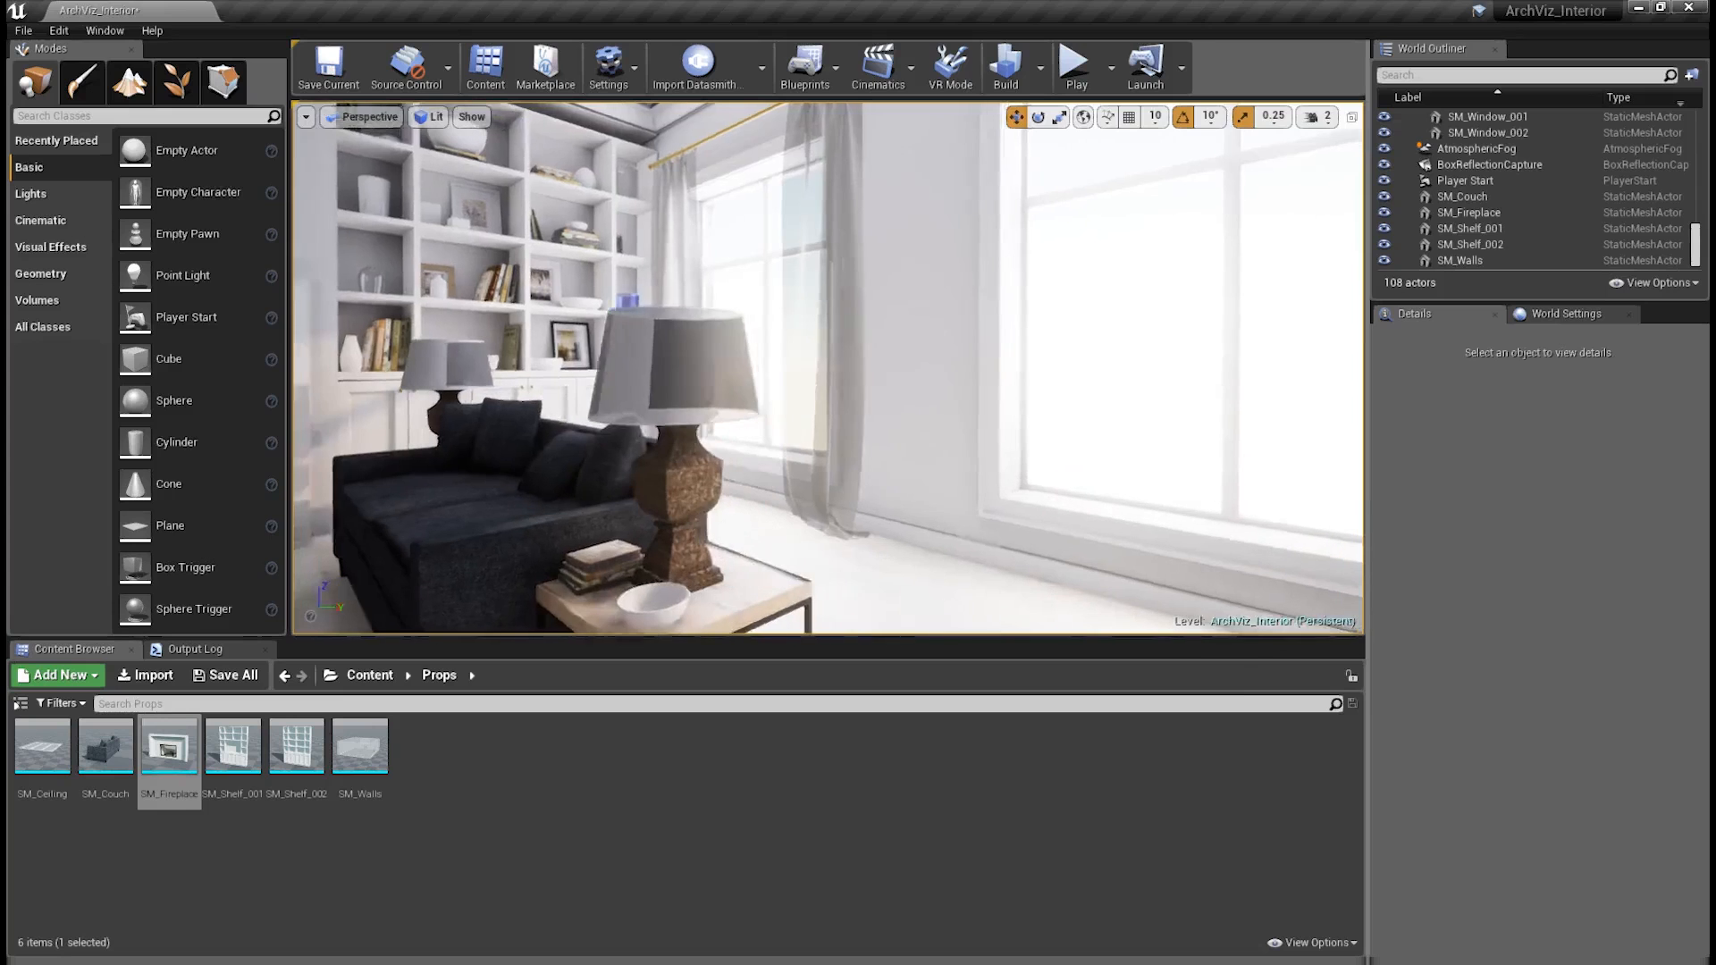
- Toggle the Two Sided option of the table lamp's M_LampShade material and inspect the shade against the curtains
{"action": "left_click_drag", "start_coordinate": [828, 368], "coordinate": [862, 461], "text": "alt"}
{"action": "left_click_drag", "start_coordinate": [953, 501], "coordinate": [963, 482], "text": "alt"}
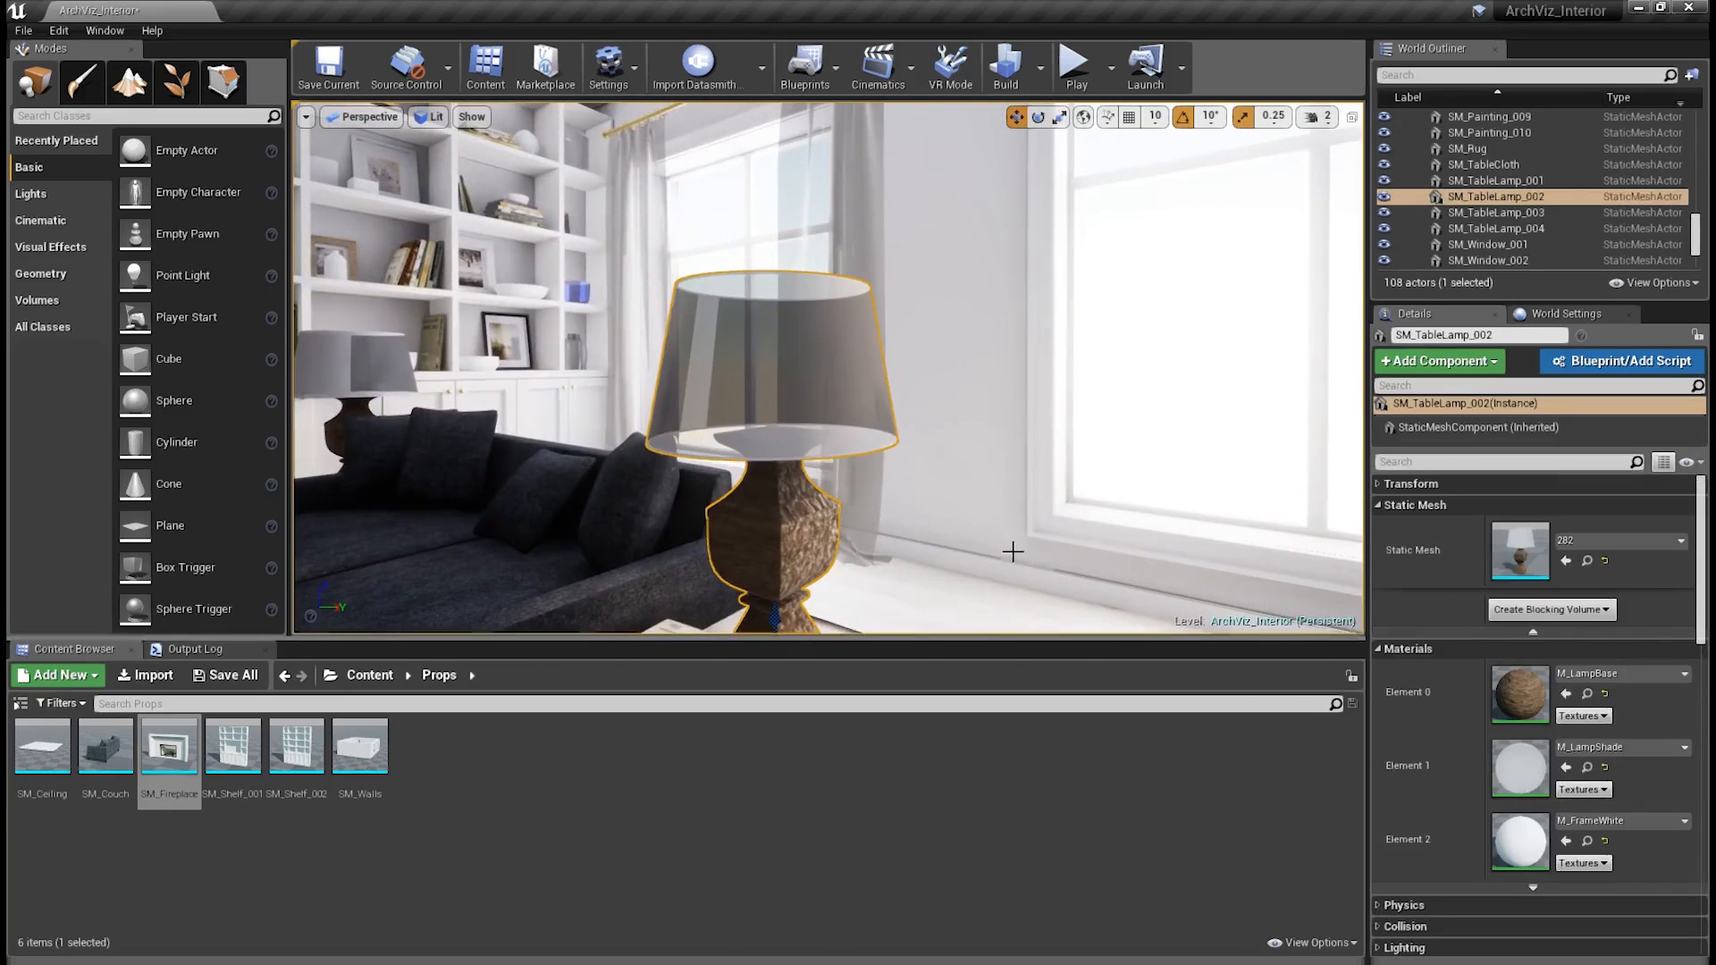
{"action": "double_click", "coordinate": [1539, 774]}
{"action": "left_click", "coordinate": [110, 799]}
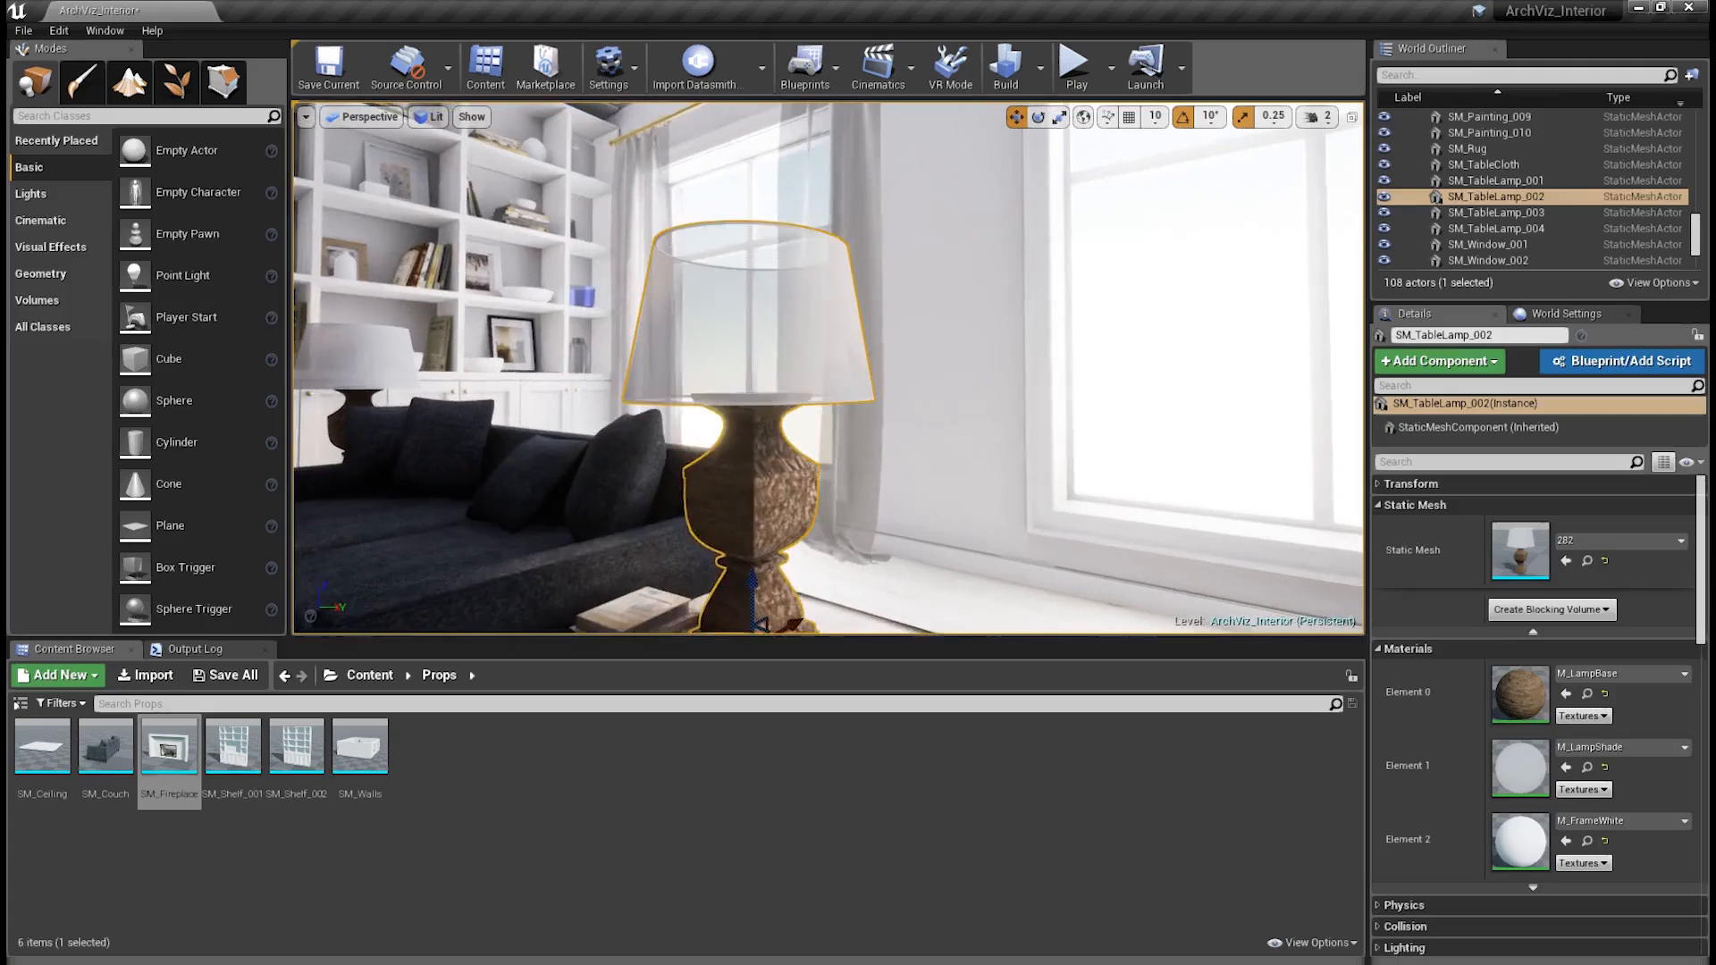
{"action": "key", "text": "Escape"}
{"action": "left_click_drag", "start_coordinate": [751, 375], "coordinate": [795, 440], "text": "alt"}
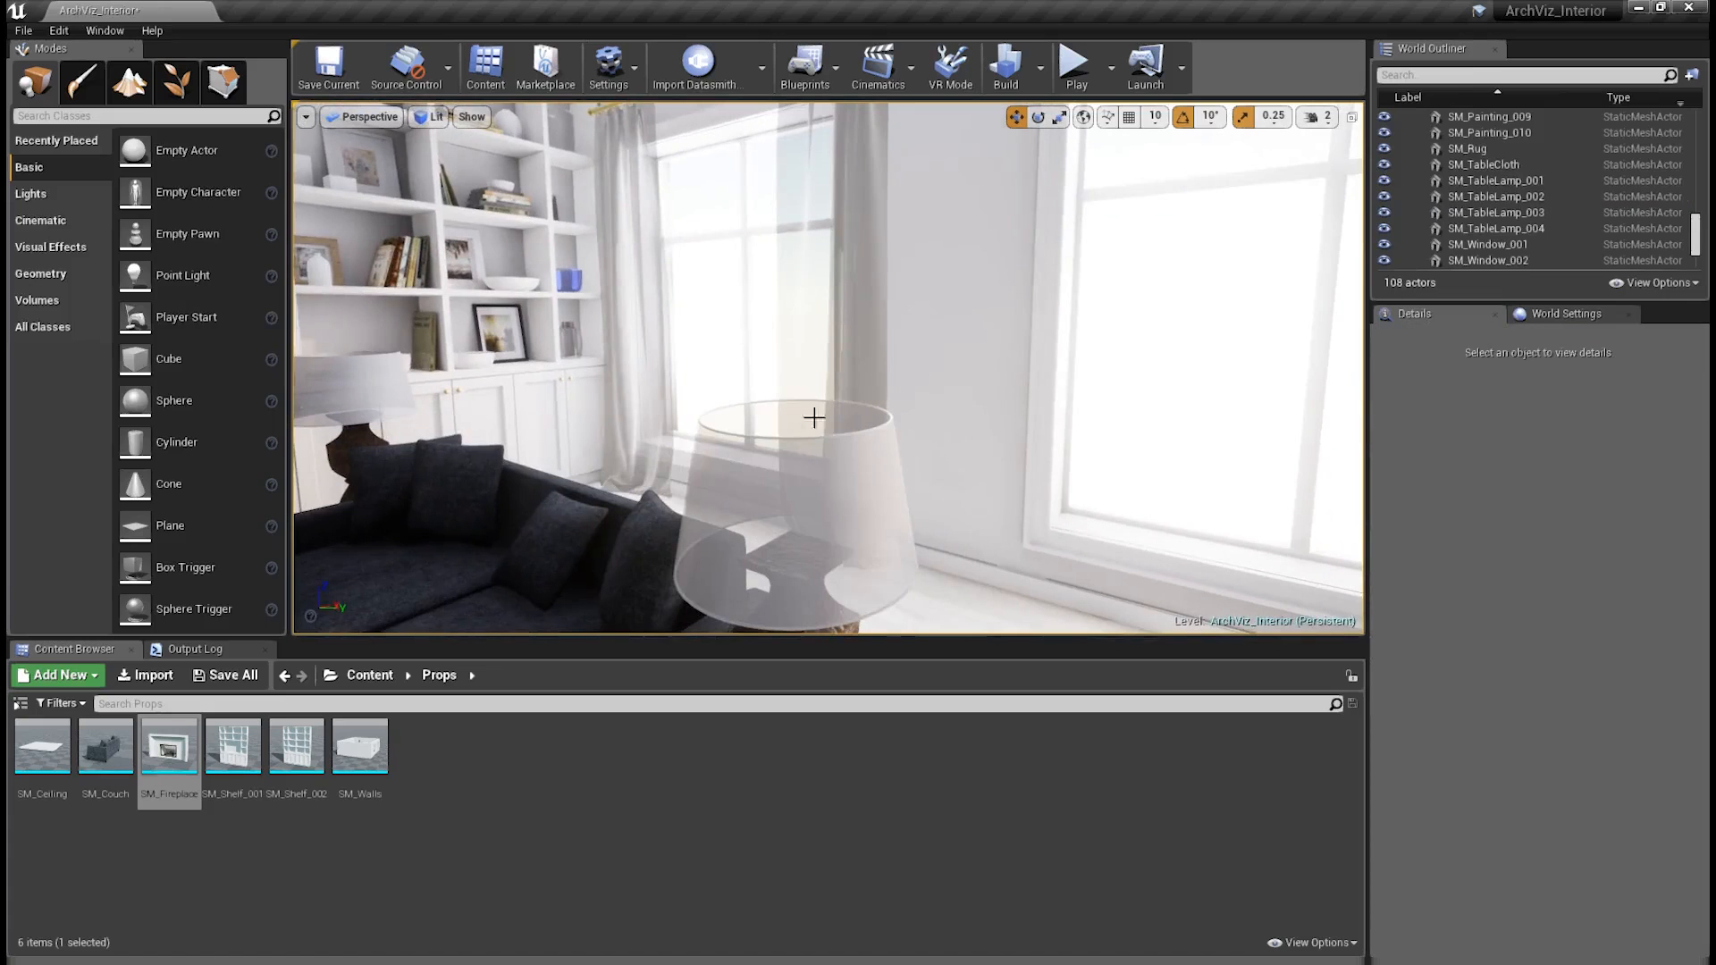
{"action": "left_click_drag", "start_coordinate": [954, 521], "coordinate": [894, 503], "text": "alt"}
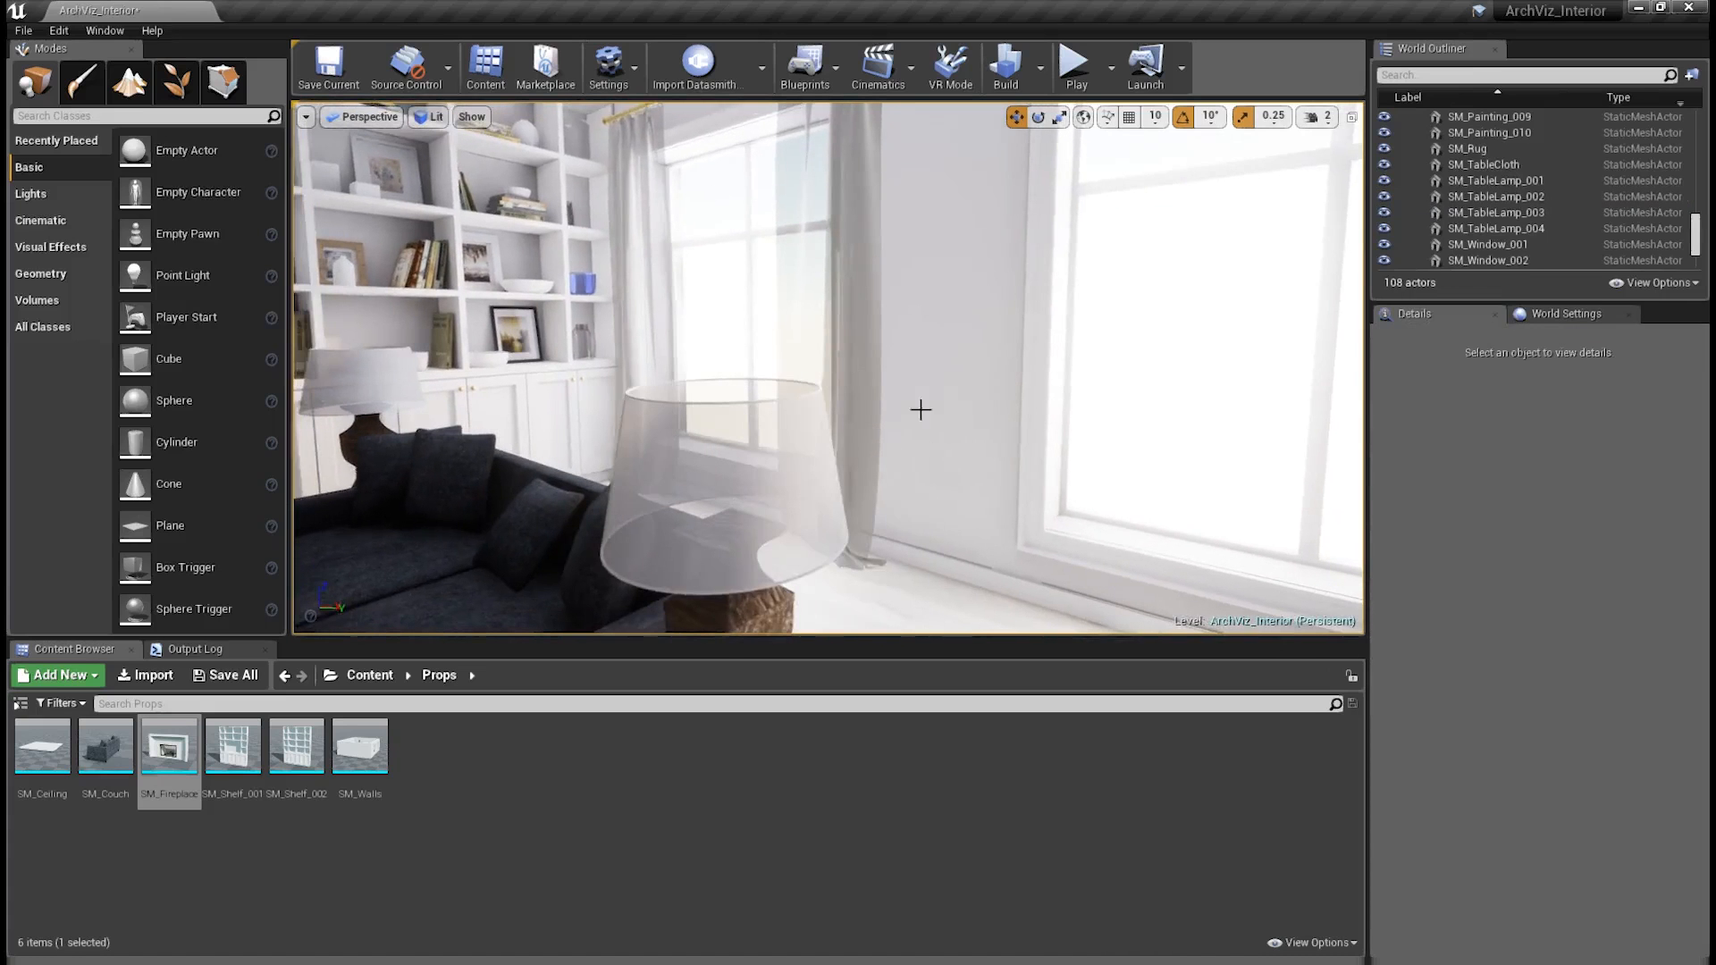
{"action": "left_click_drag", "start_coordinate": [969, 410], "coordinate": [966, 464], "text": "alt"}
{"action": "left_click_drag", "start_coordinate": [901, 516], "coordinate": [901, 402], "text": "alt"}
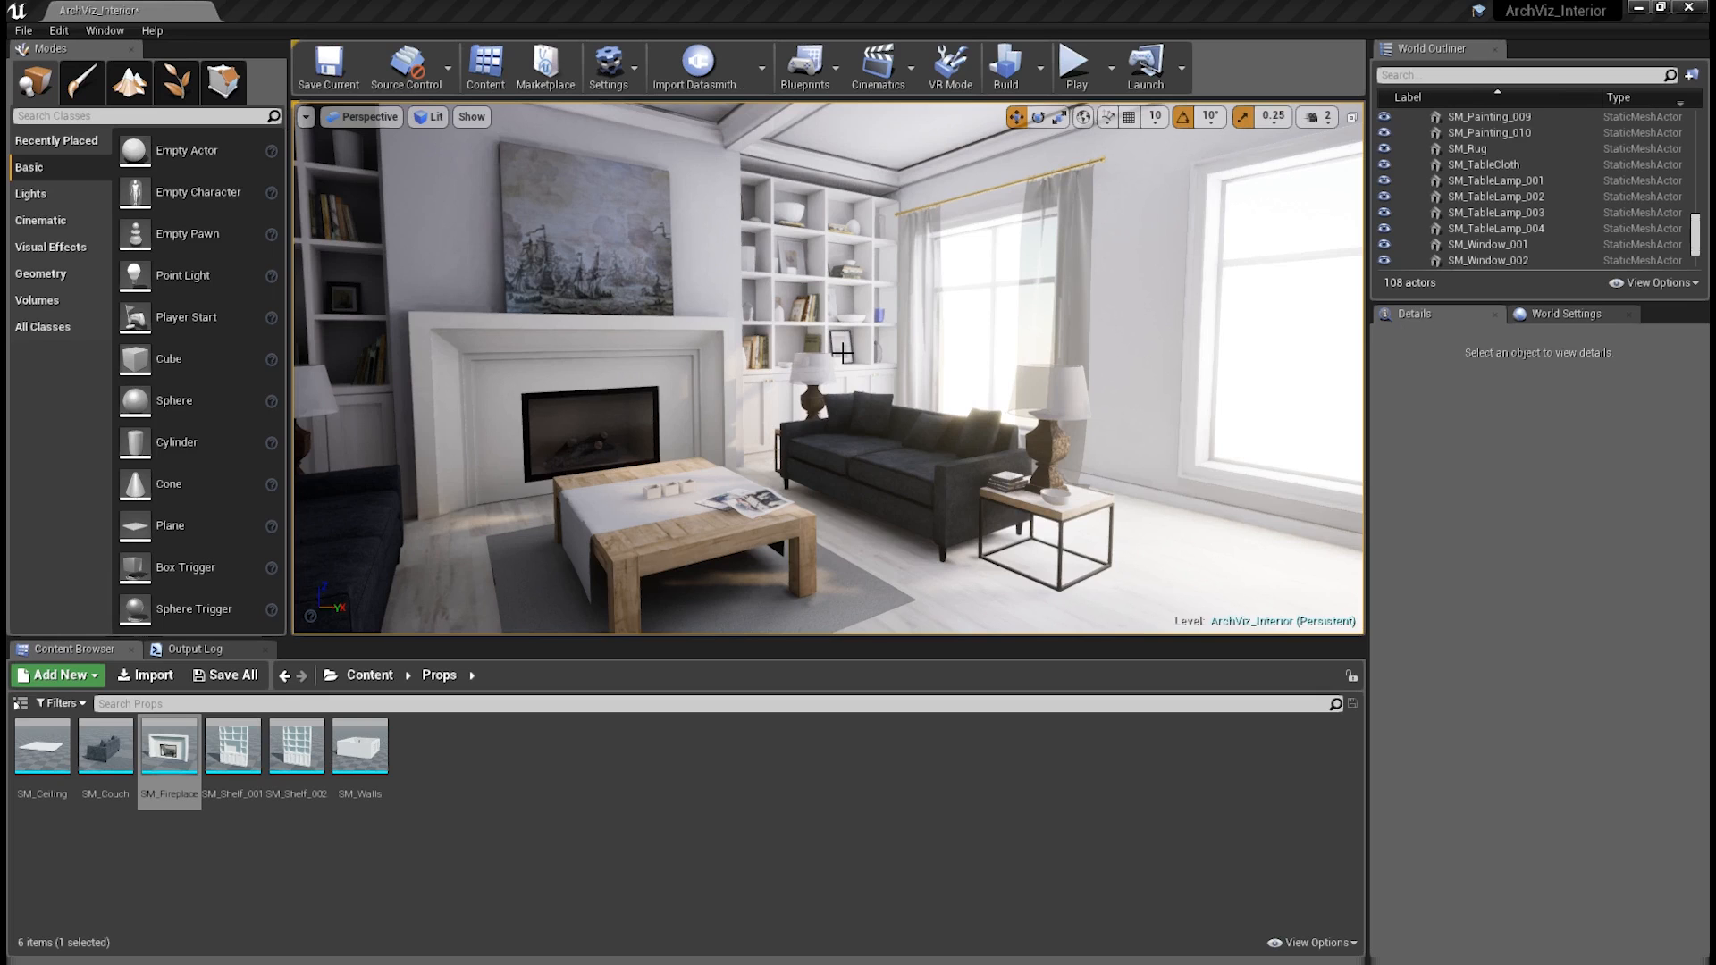
- Find the Near Clip Plane option in the Project Settings and try a value of 30
{"action": "left_click", "coordinate": [626, 72]}
{"action": "left_click", "coordinate": [648, 145]}
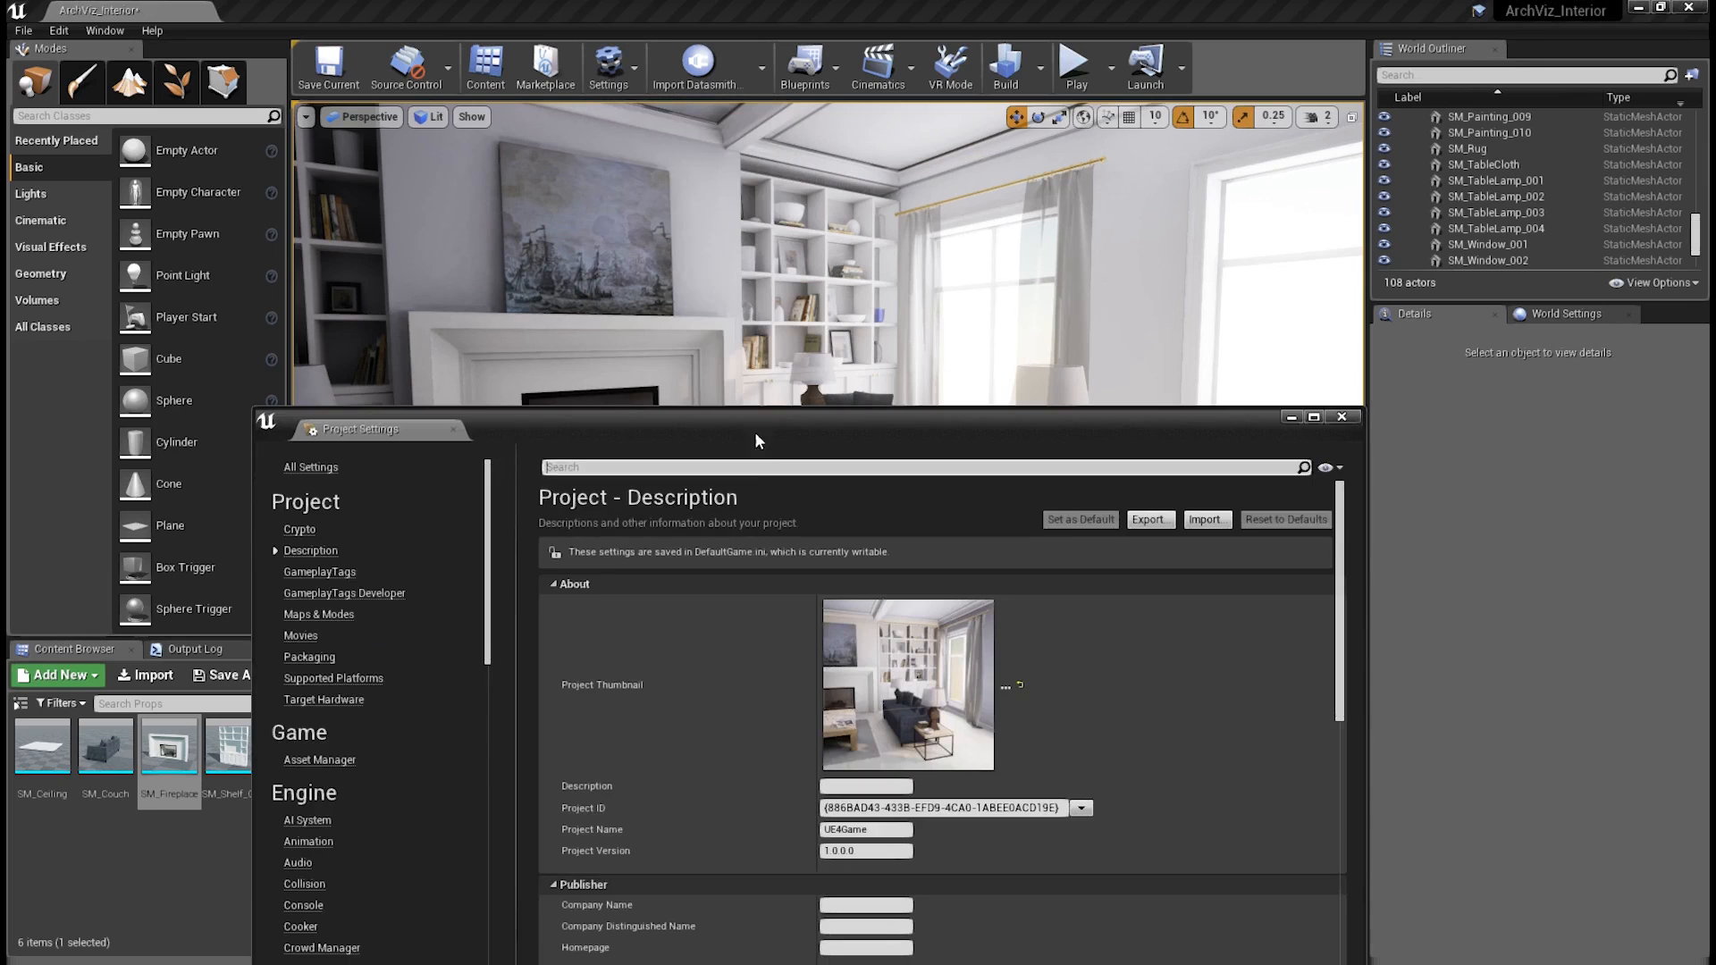
{"action": "left_click", "coordinate": [765, 468]}
{"action": "type", "text": "near clip plane"}
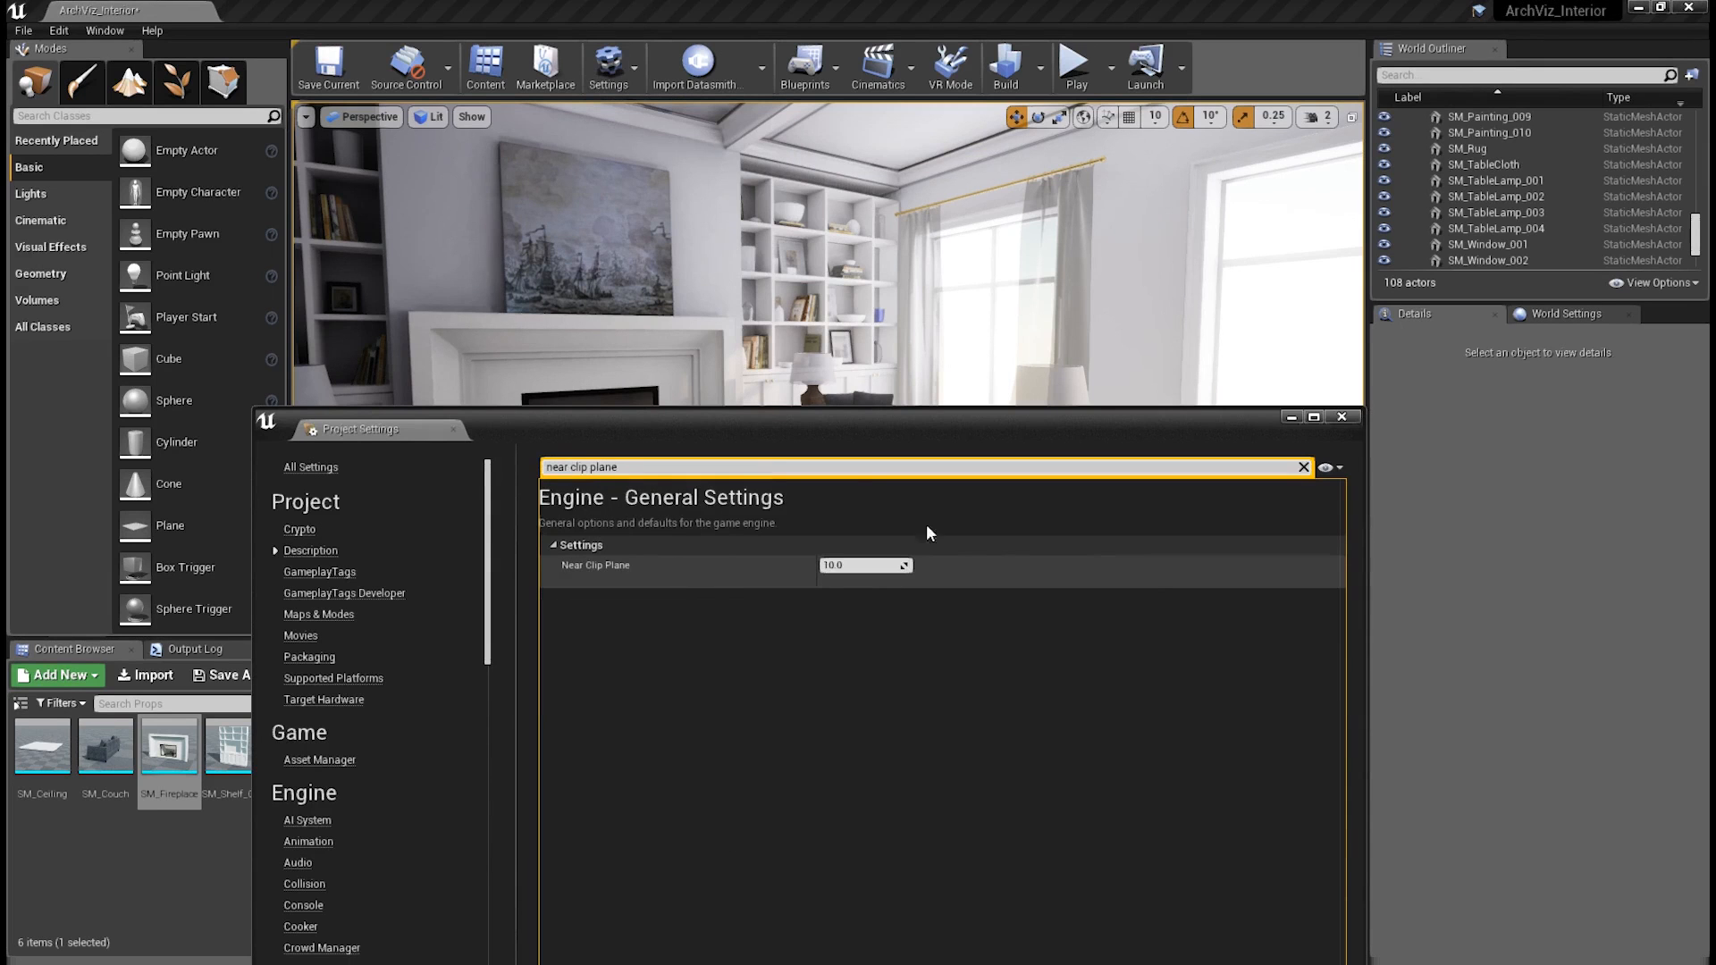
{"action": "left_click", "coordinate": [863, 565]}
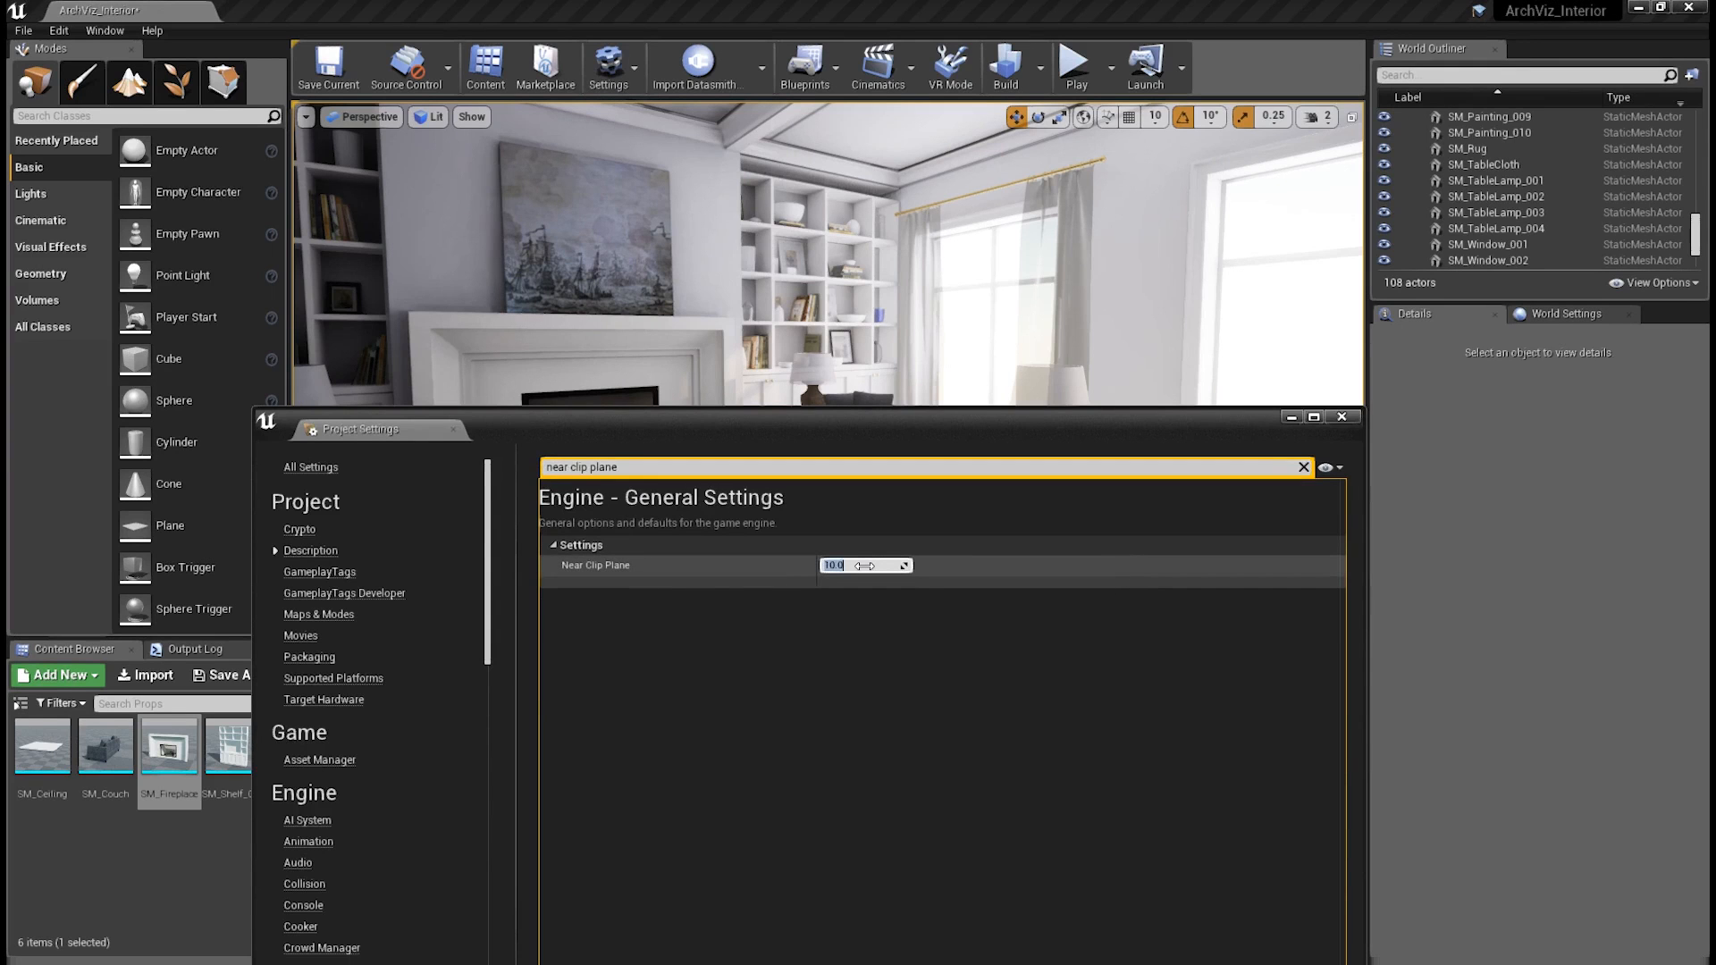
{"action": "type", "text": "30"}
{"action": "key", "text": "Return"}
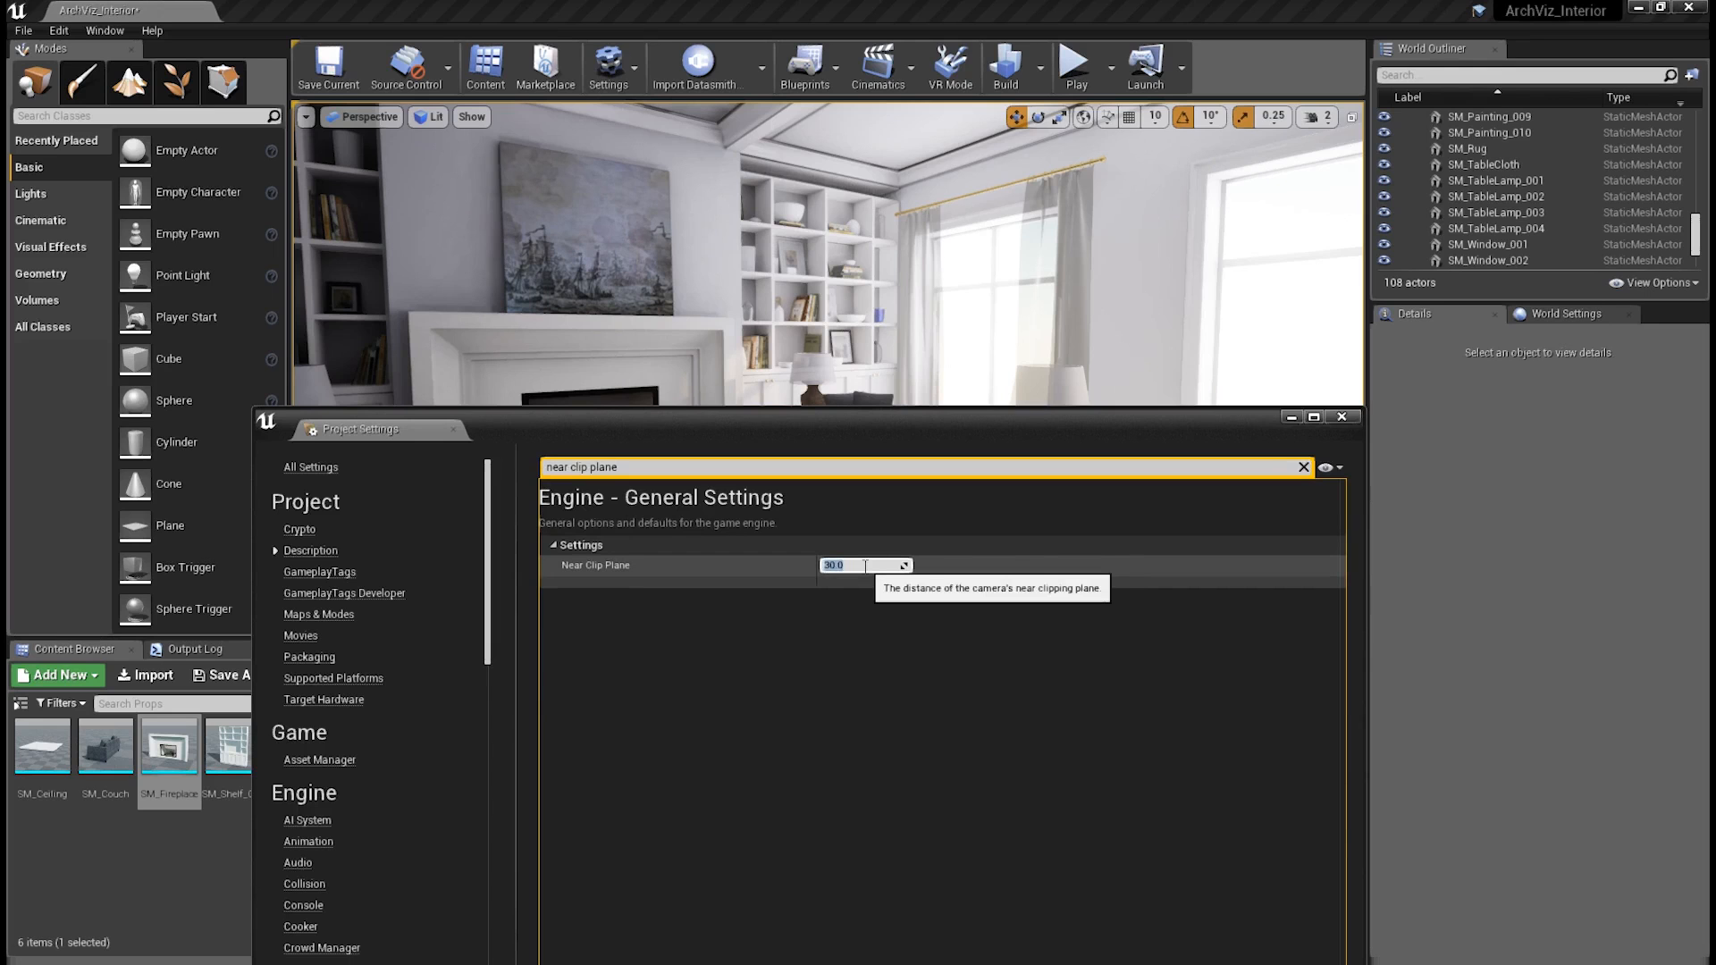
- Try a Near Clip Plane of 100, set it back to 10 and close the Project Settings
{"action": "type", "text": "100"}
{"action": "key", "text": "Return"}
{"action": "type", "text": "10.0"}
{"action": "key", "text": "Return"}
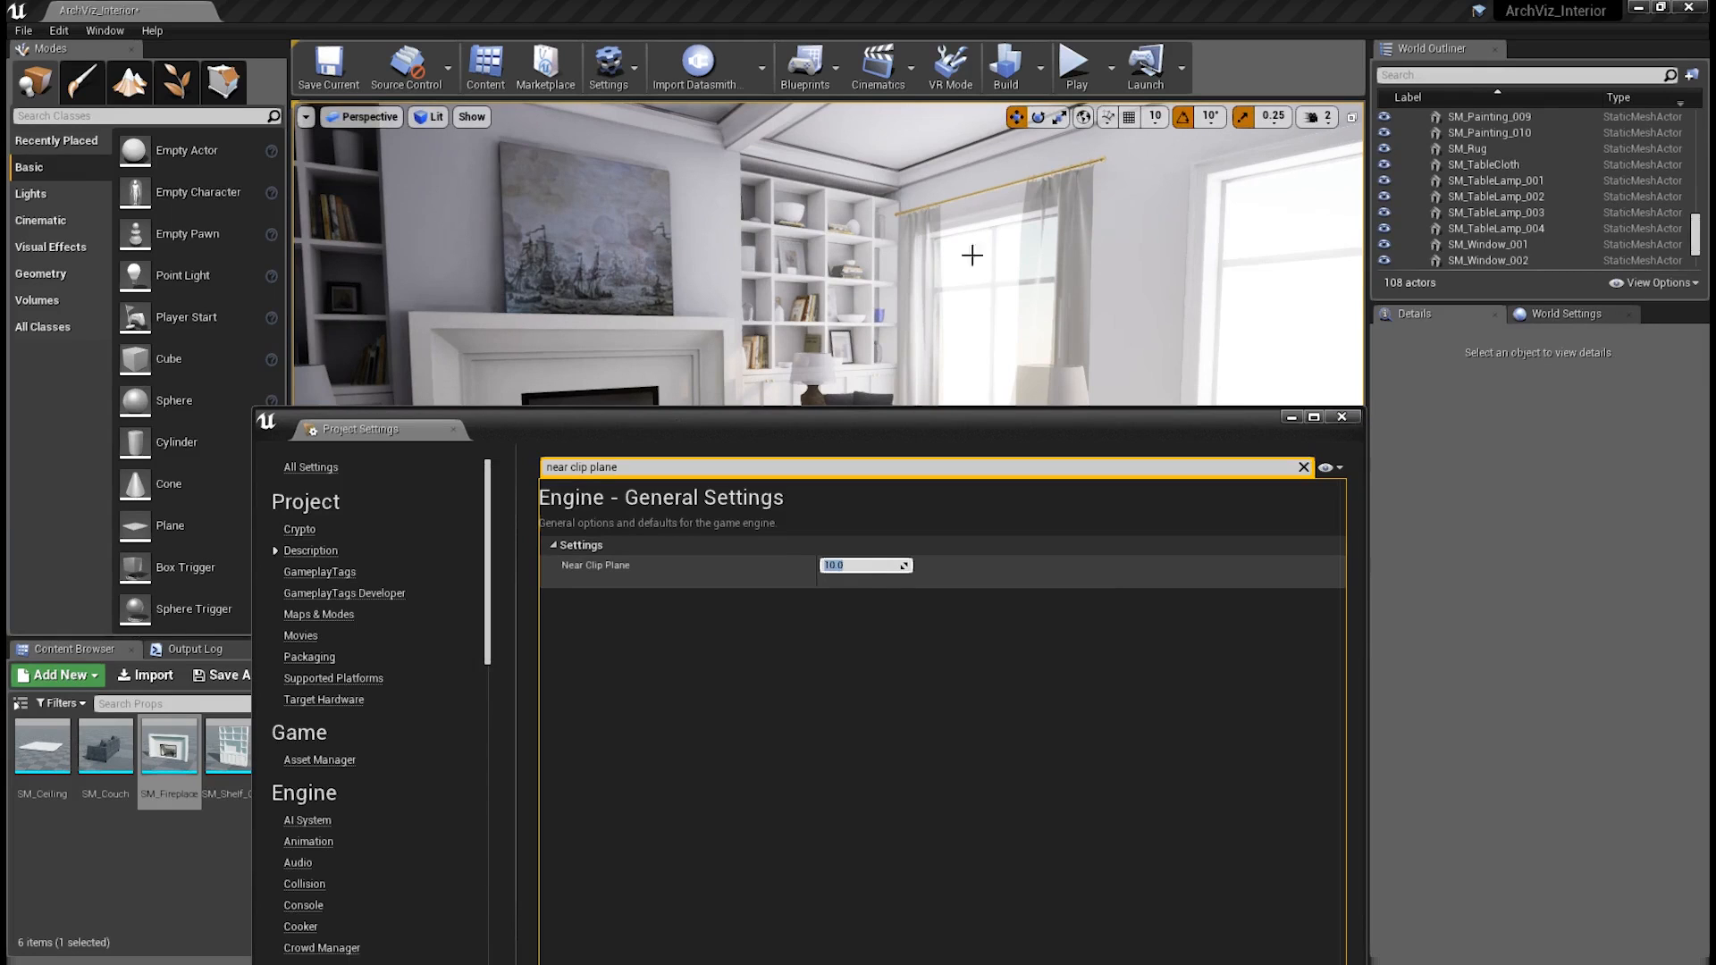
{"action": "left_click", "coordinate": [1342, 417]}
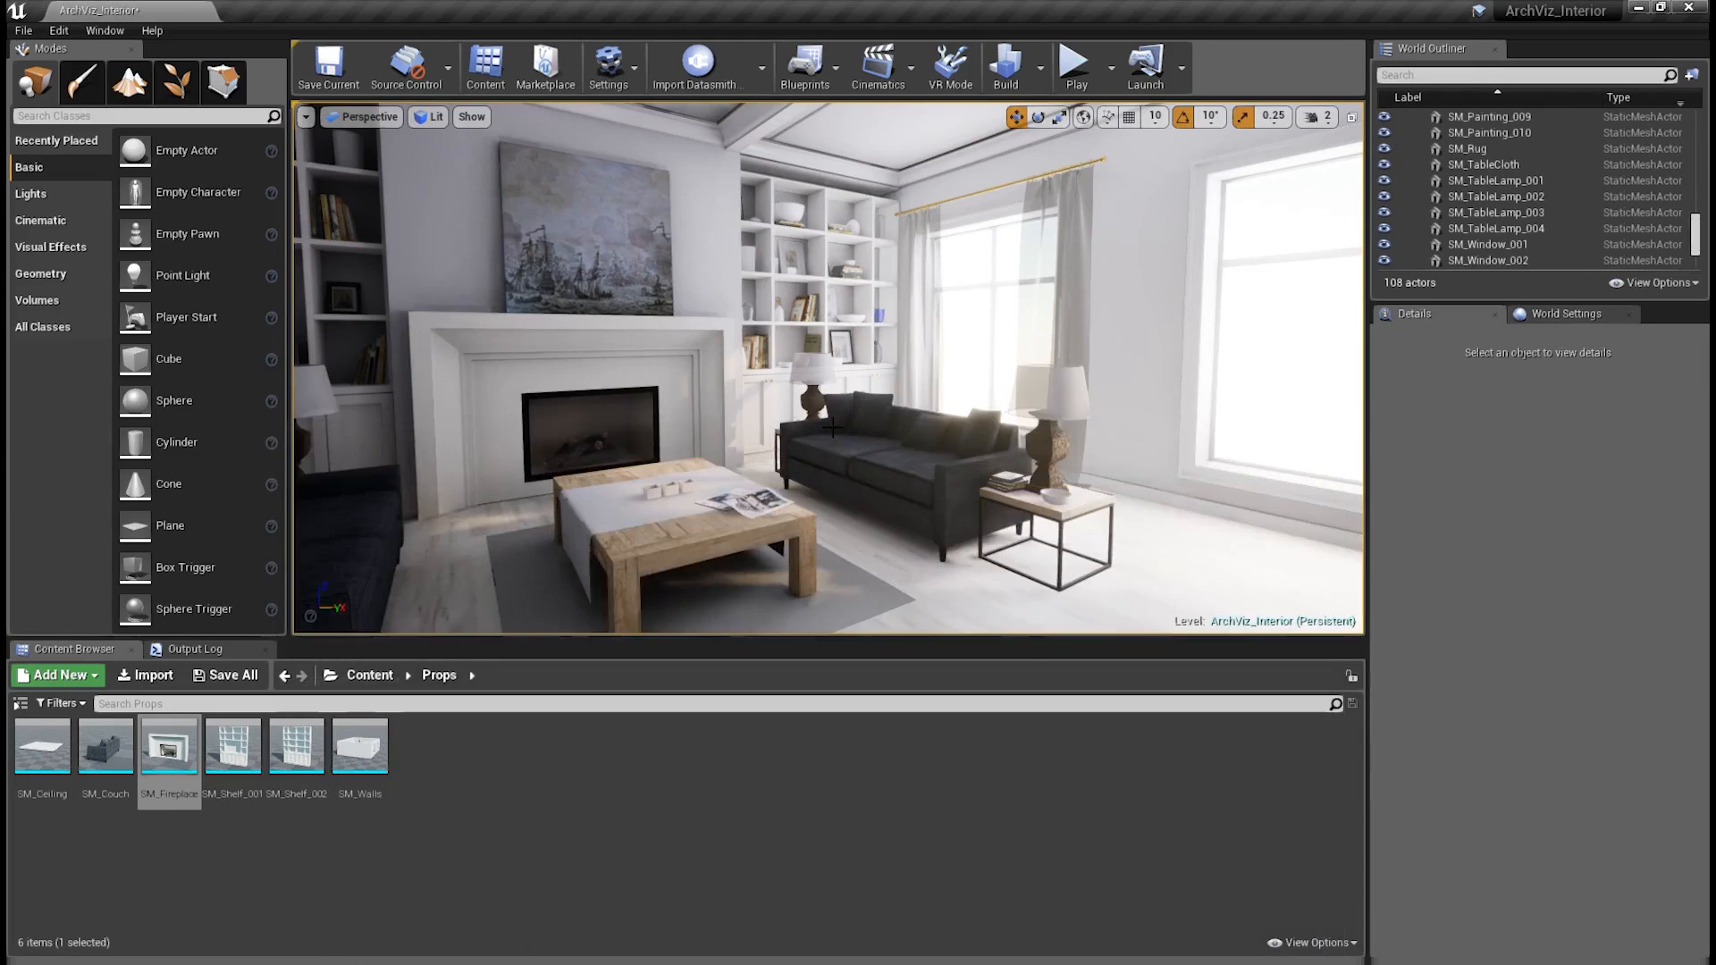
- Try the console command r.SetNearClipPlane 100 from the Output Log and inspect the clipping around the coffee table
{"action": "right_click_drag", "start_coordinate": [769, 376], "coordinate": [804, 406]}
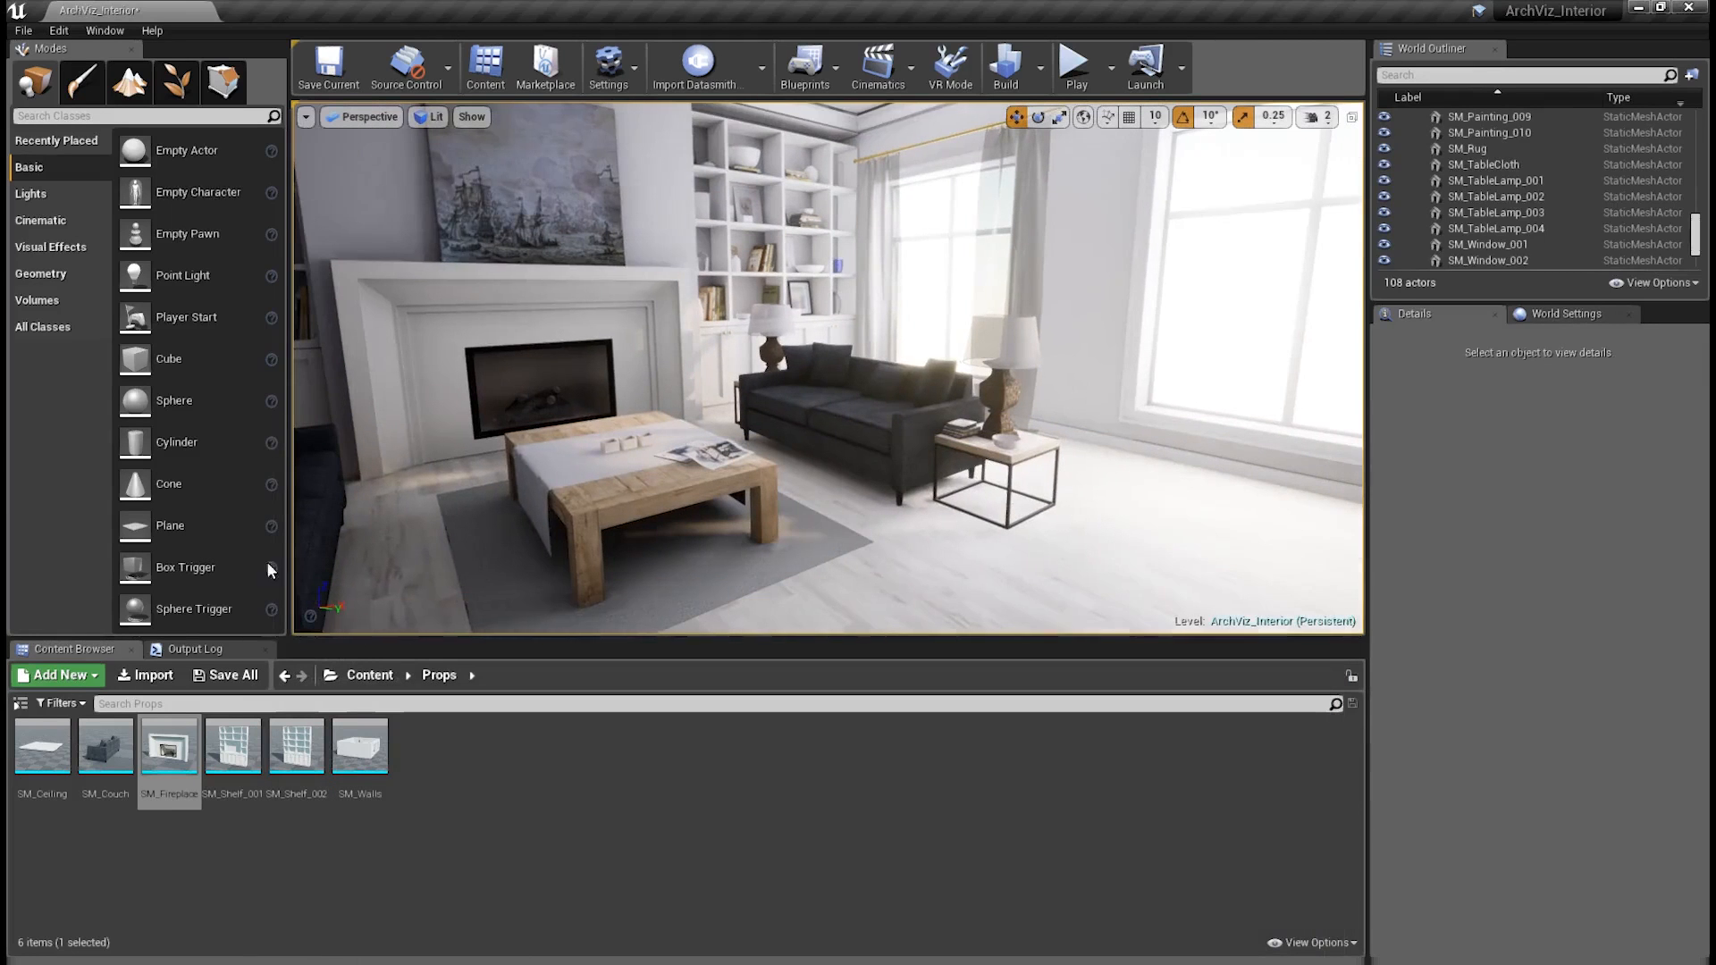
{"action": "left_click", "coordinate": [203, 652]}
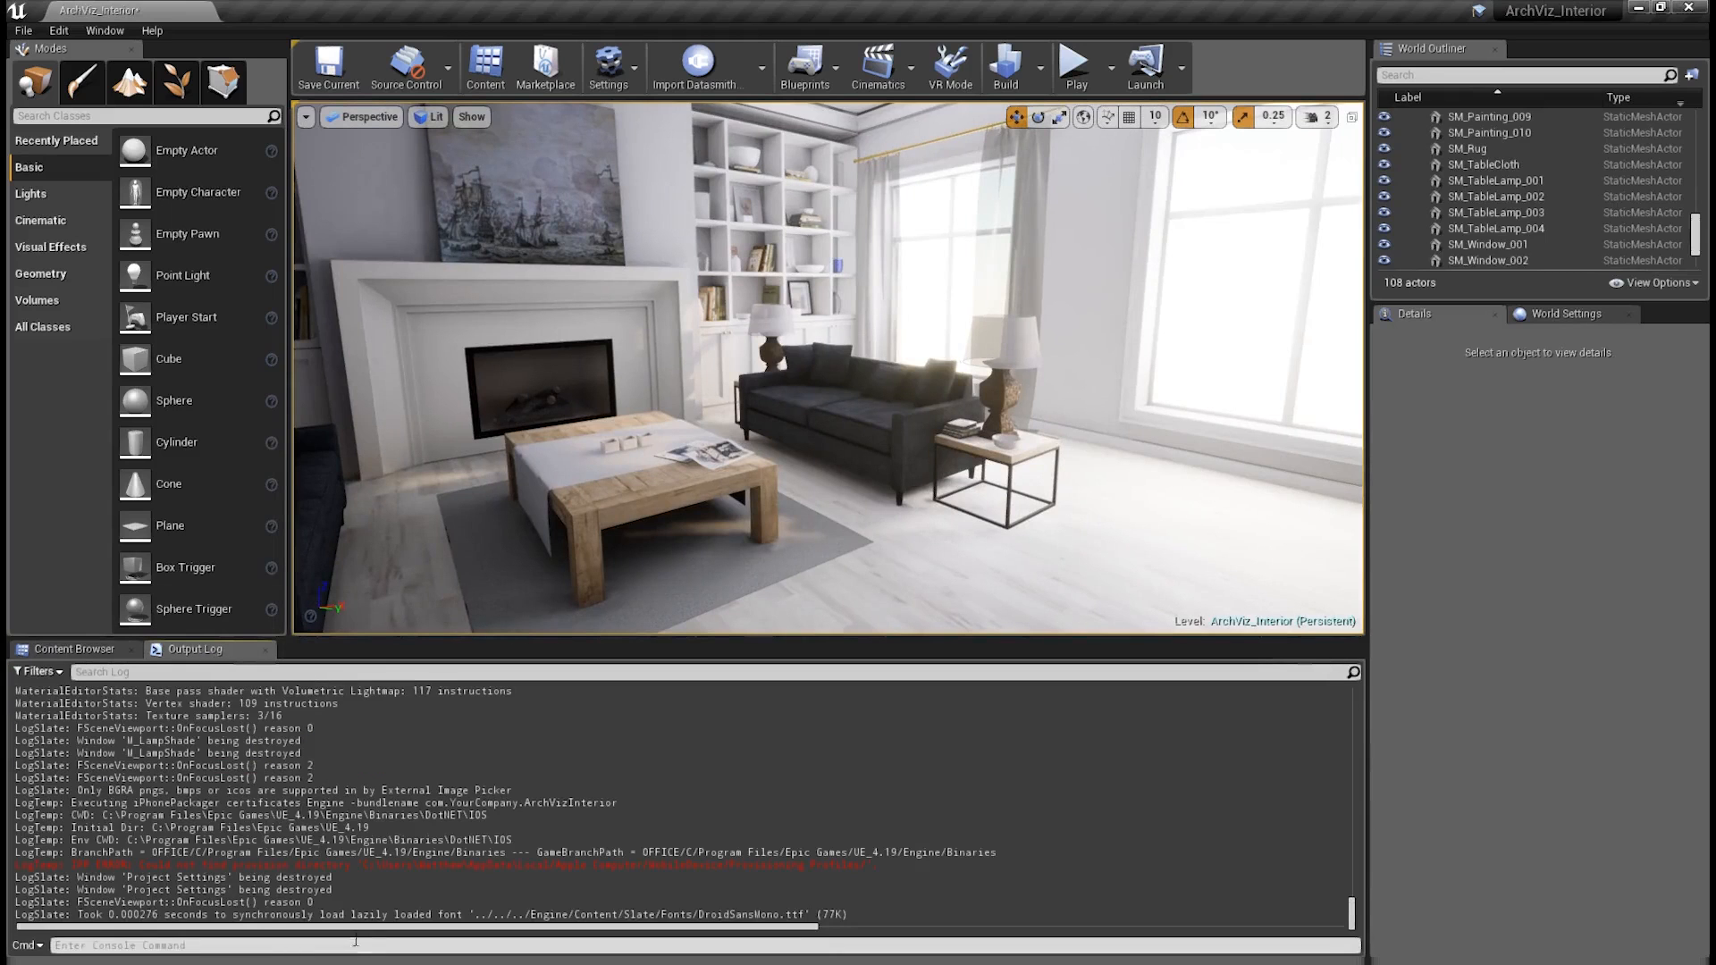
{"action": "type", "text": "r."}
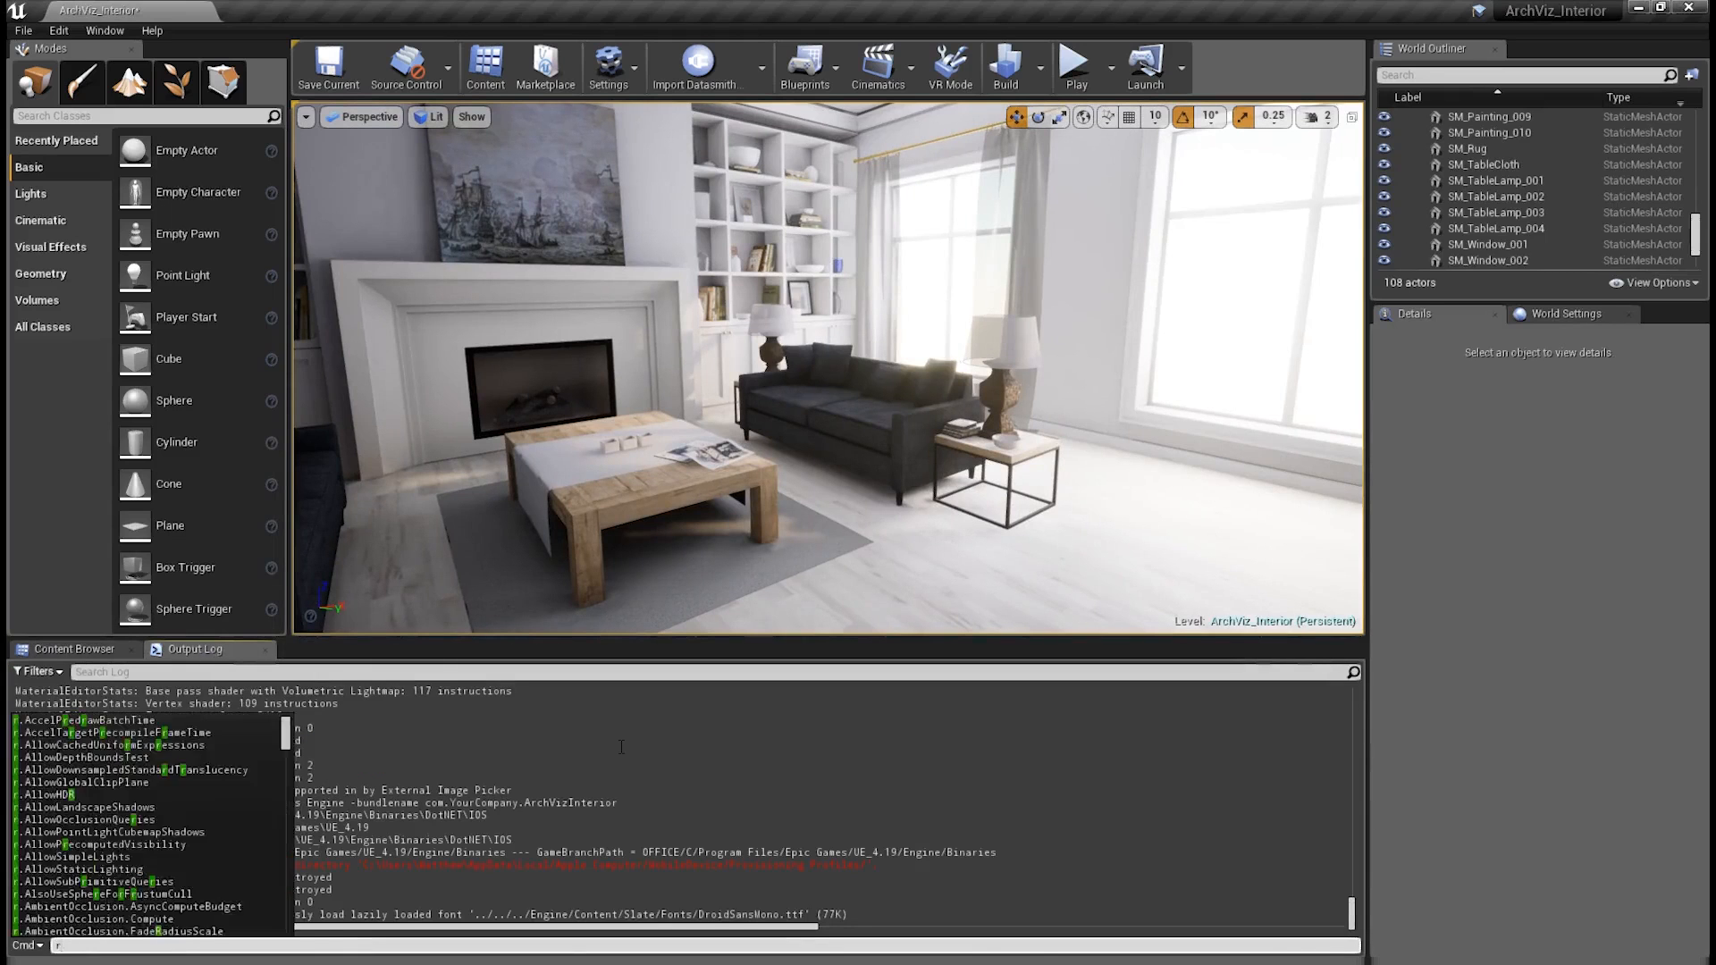
{"action": "type", "text": "SetNear"}
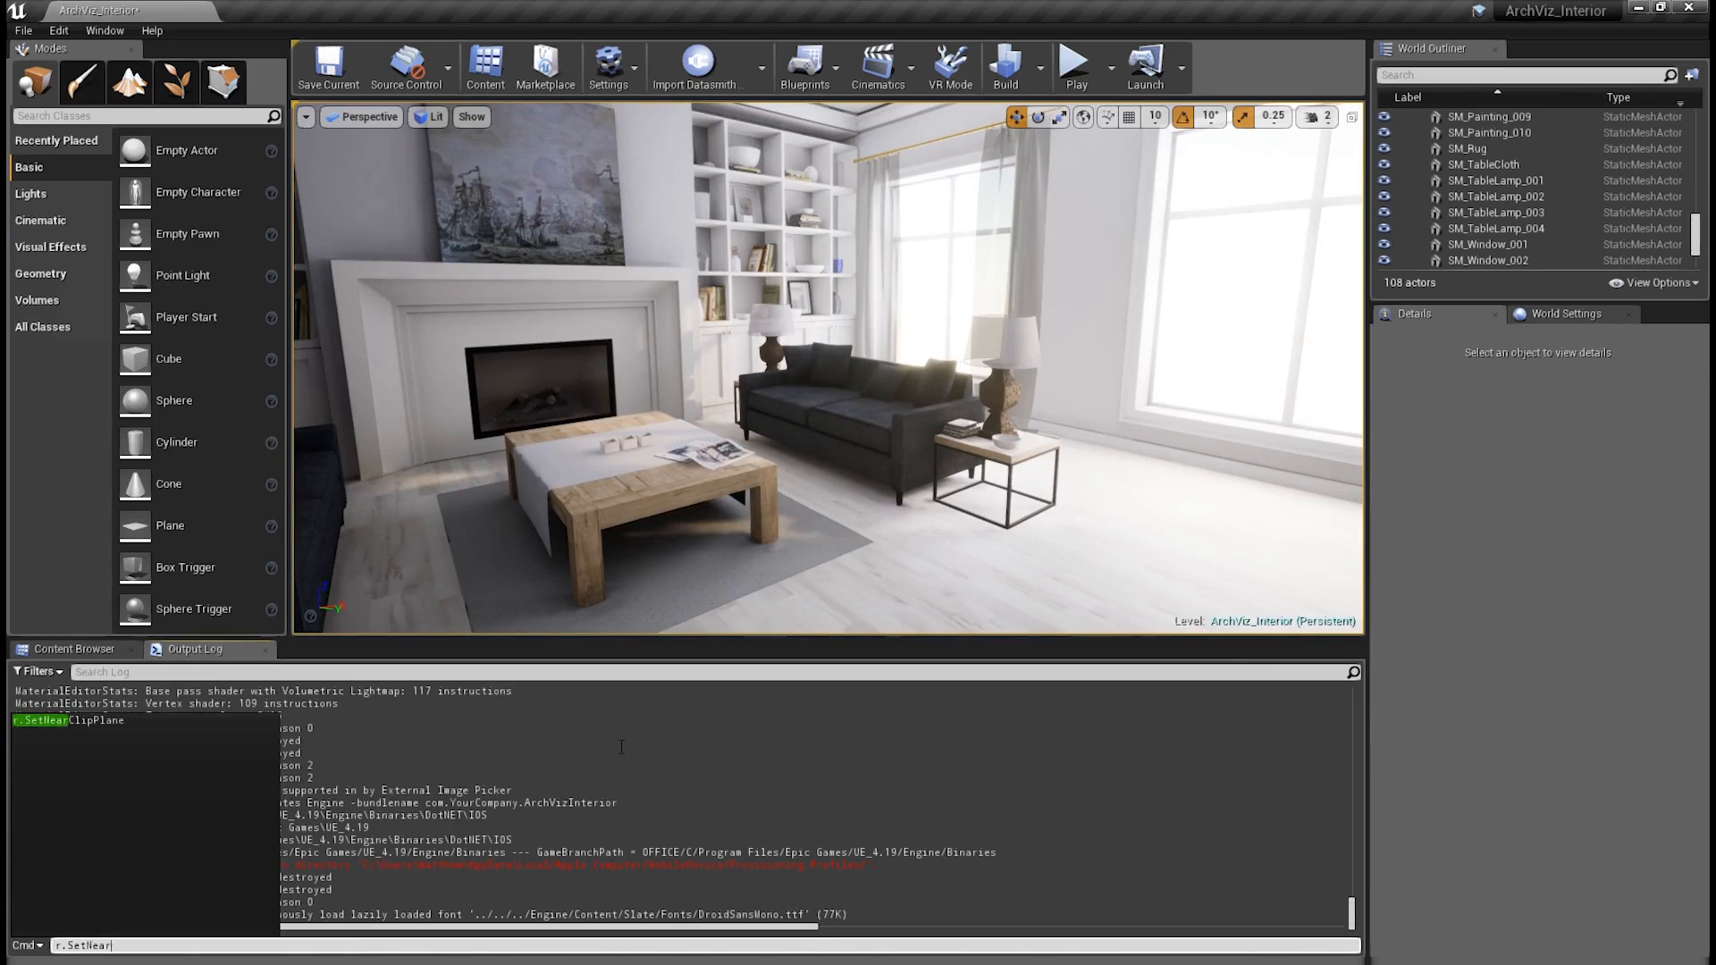
{"action": "key", "text": "Tab"}
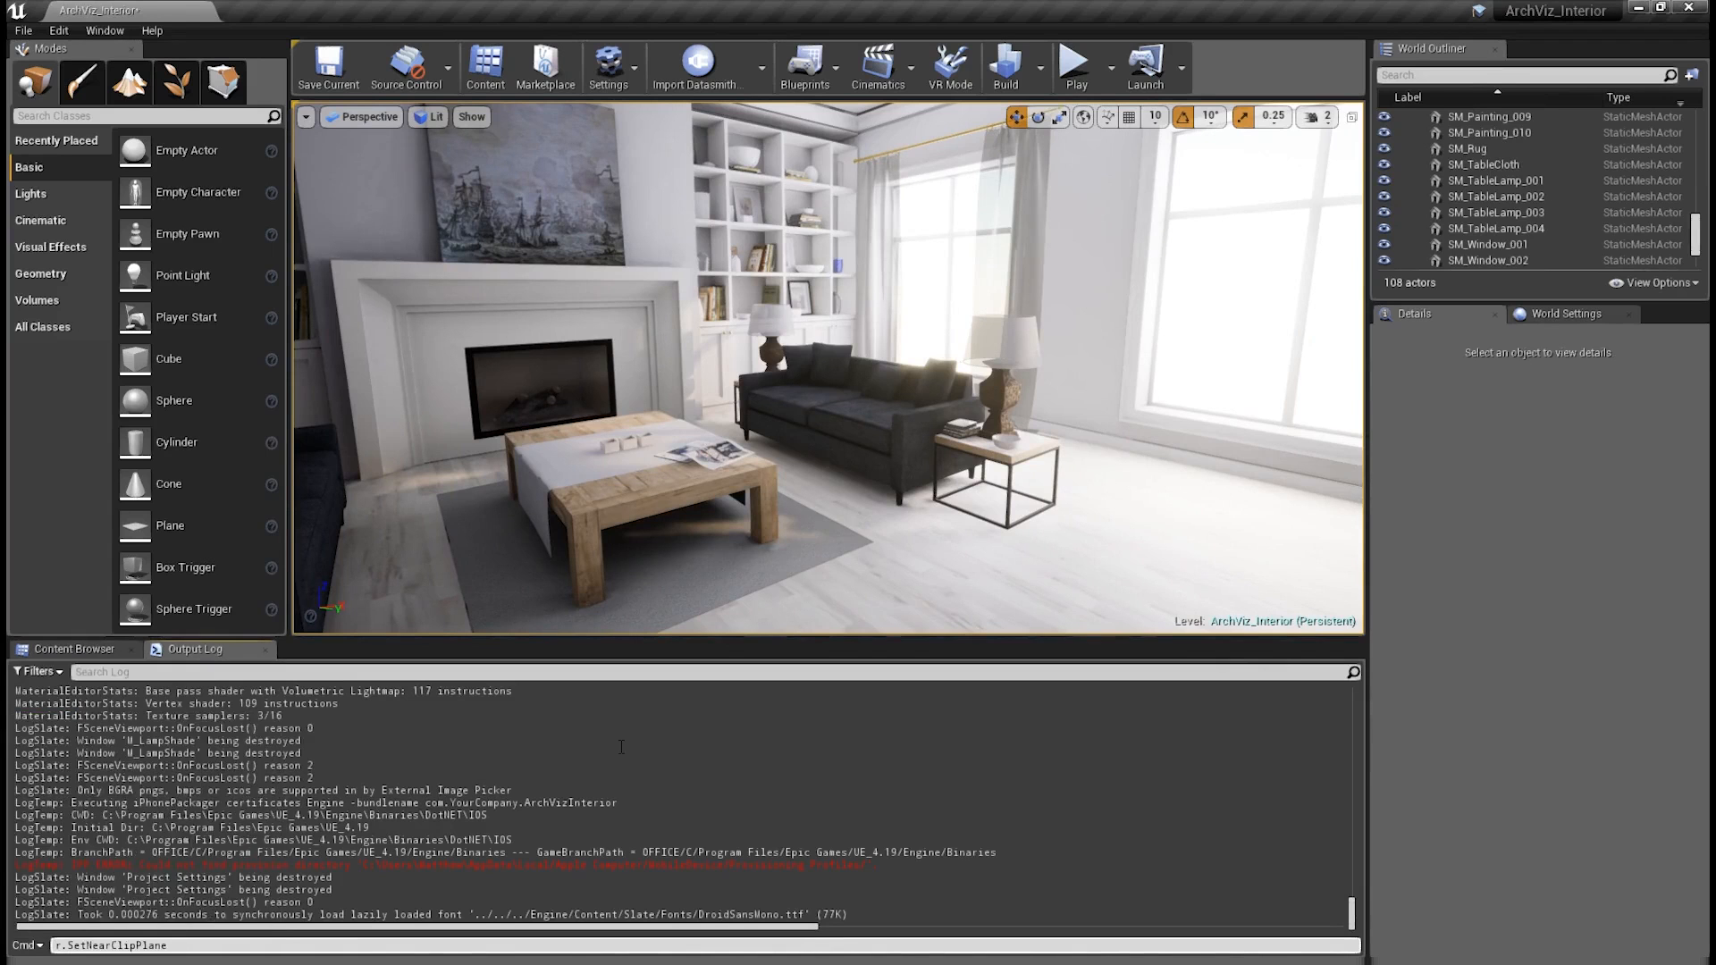
{"action": "type", "text": "100"}
{"action": "key", "text": "Return"}
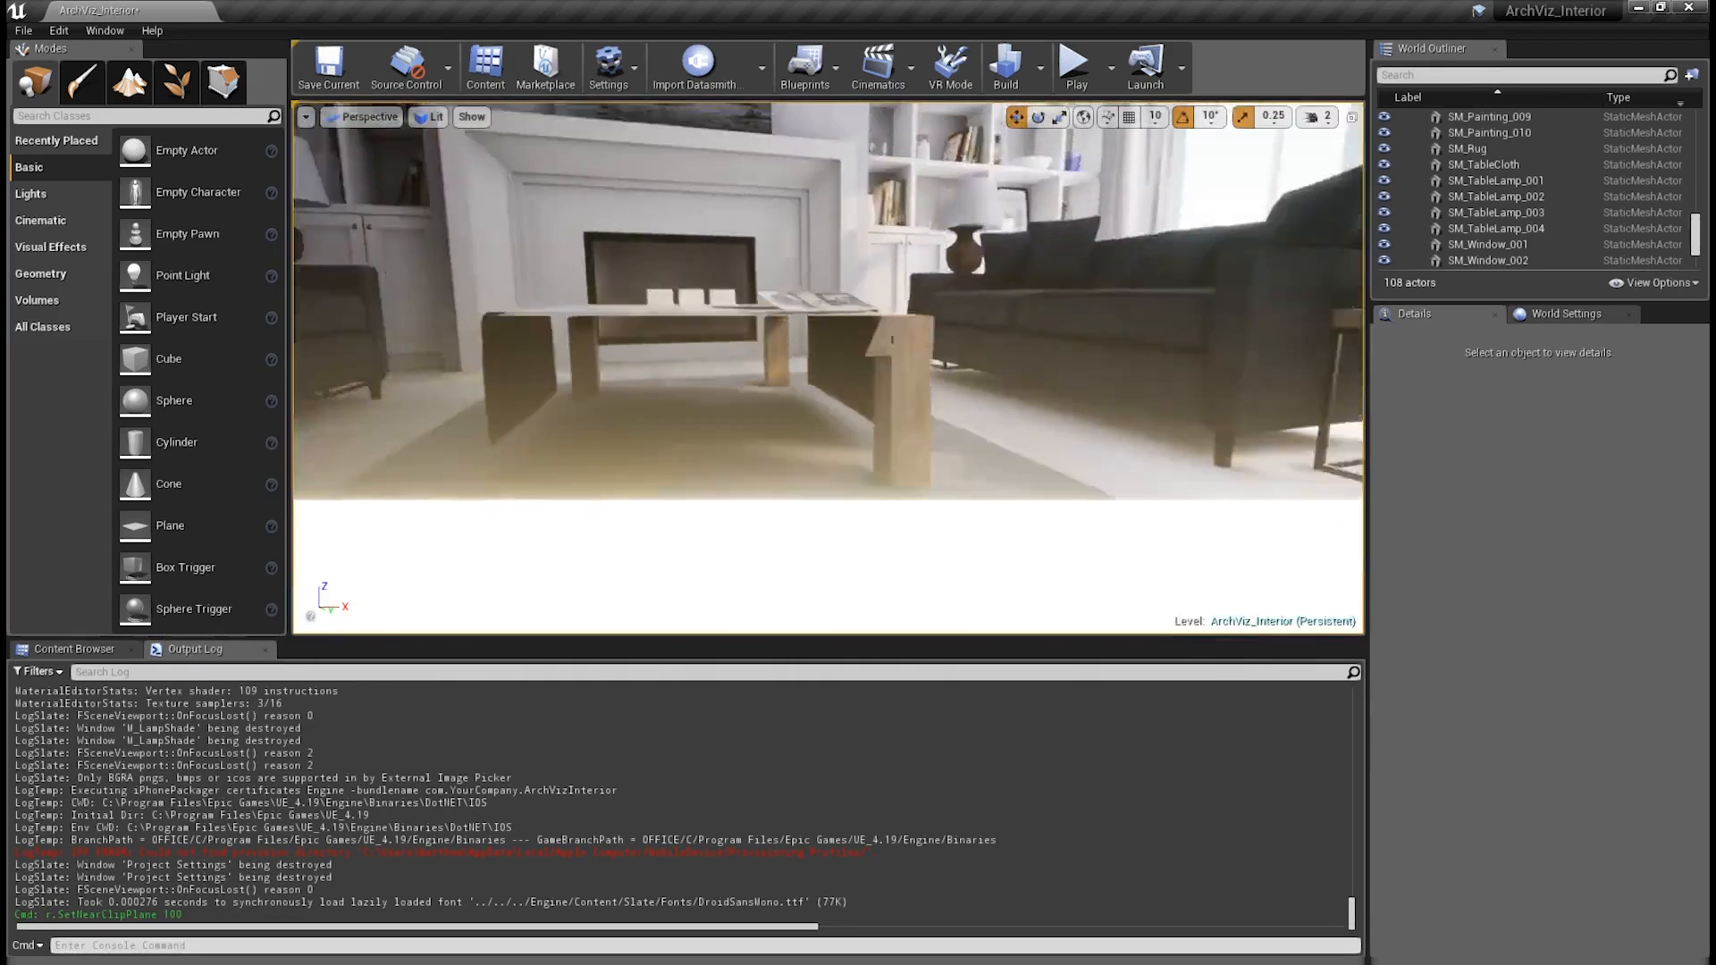
{"action": "mouse_move", "coordinate": [827, 369]}
{"action": "right_mouse_down"}
{"action": "mouse_move", "coordinate": [974, 335]}
{"action": "mouse_move", "coordinate": [939, 424]}
{"action": "mouse_move", "coordinate": [903, 358]}
{"action": "mouse_move", "coordinate": [840, 357]}
{"action": "mouse_move", "coordinate": [893, 376]}
{"action": "mouse_move", "coordinate": [818, 362]}
{"action": "mouse_move", "coordinate": [840, 345]}
{"action": "right_mouse_up"}
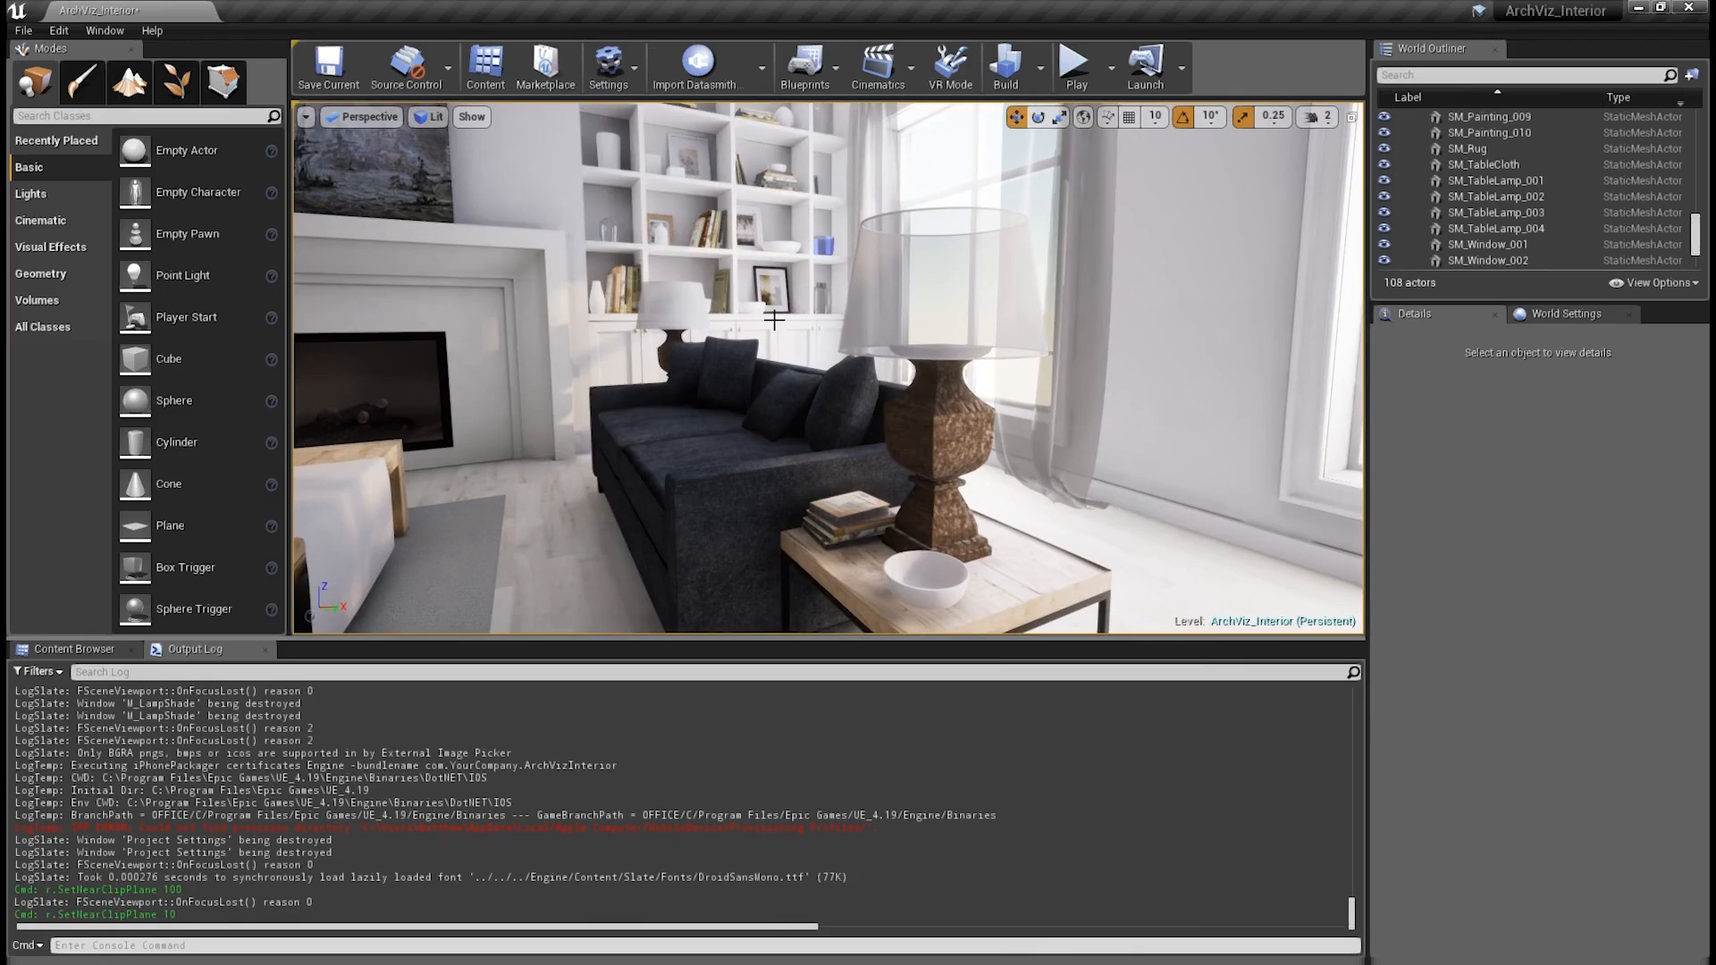
- In the Level Blueprint, connect an Execute Console Command node to Event BeginPlay with the command r.SetNearClipPLane 100
{"action": "left_click", "coordinate": [836, 82]}
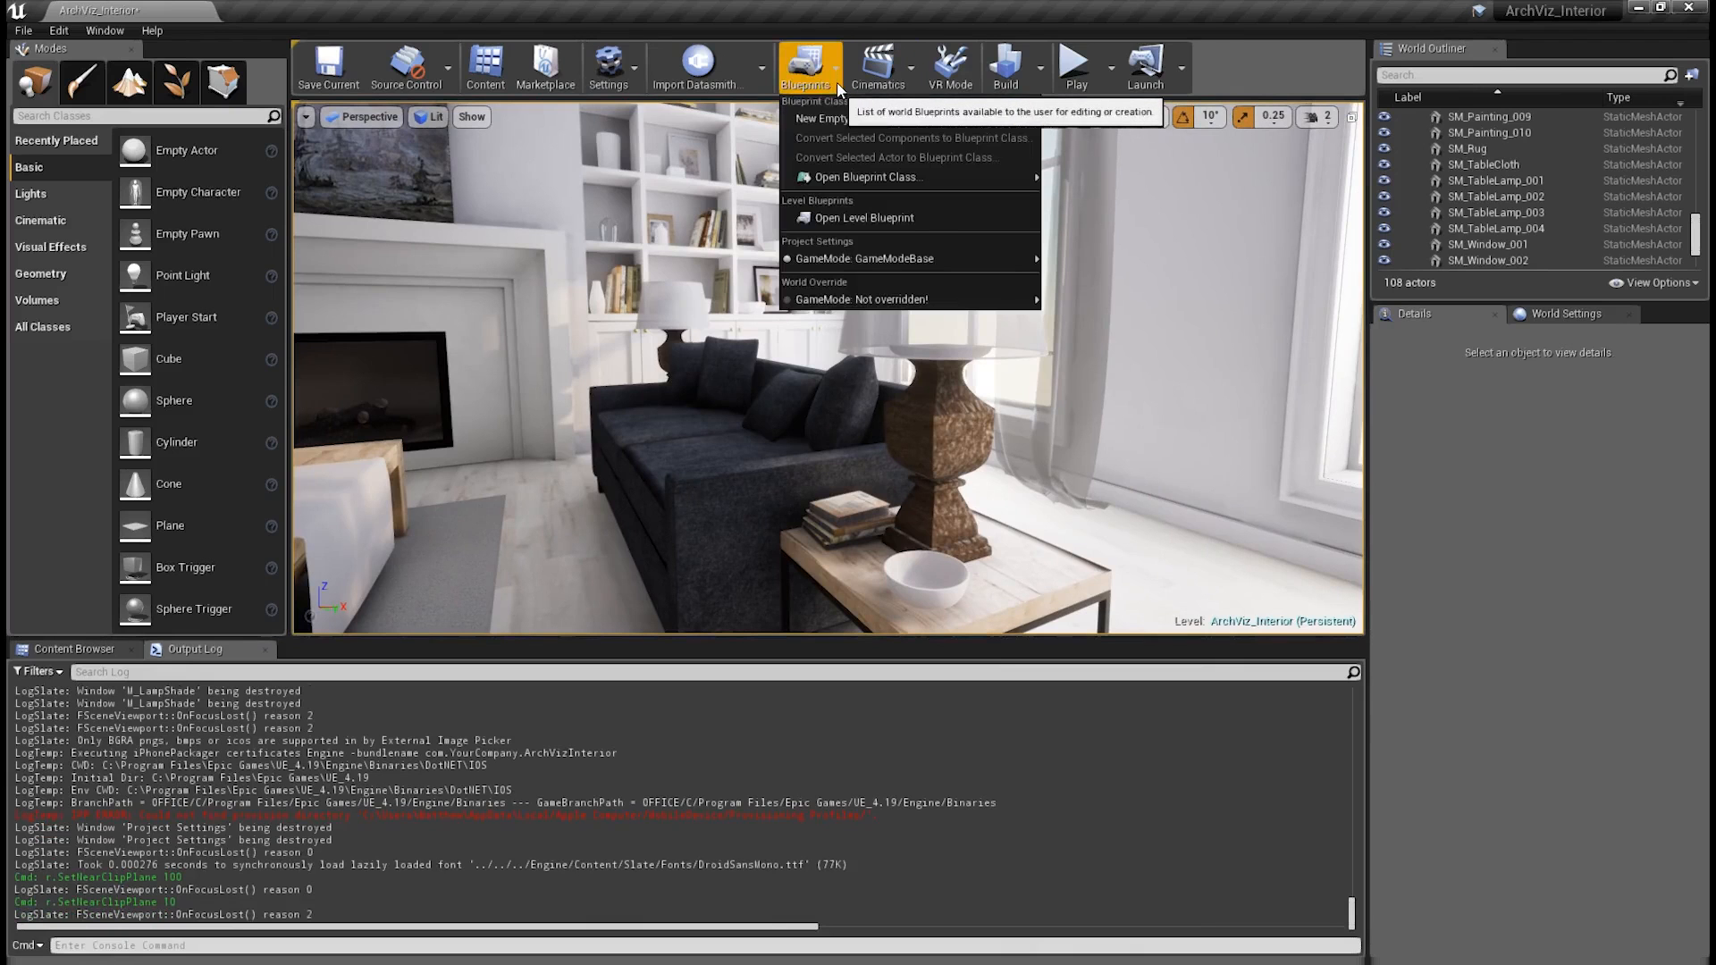
{"action": "left_click", "coordinate": [847, 216]}
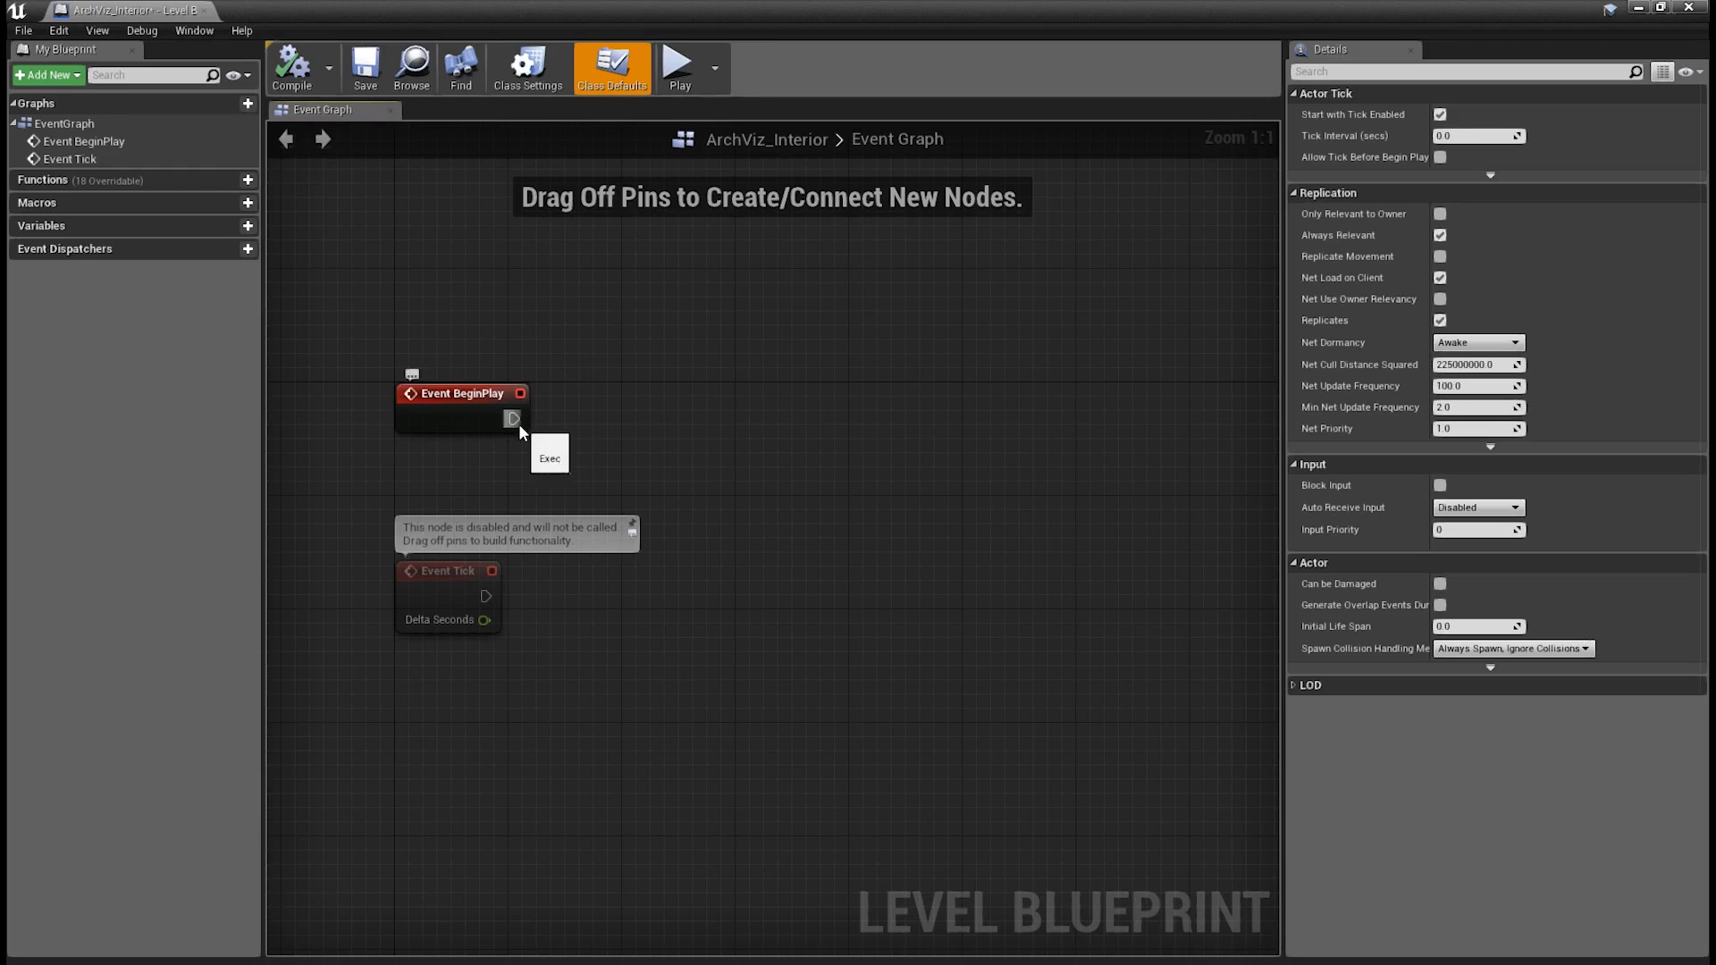
{"action": "left_click_drag", "start_coordinate": [519, 424], "coordinate": [673, 371]}
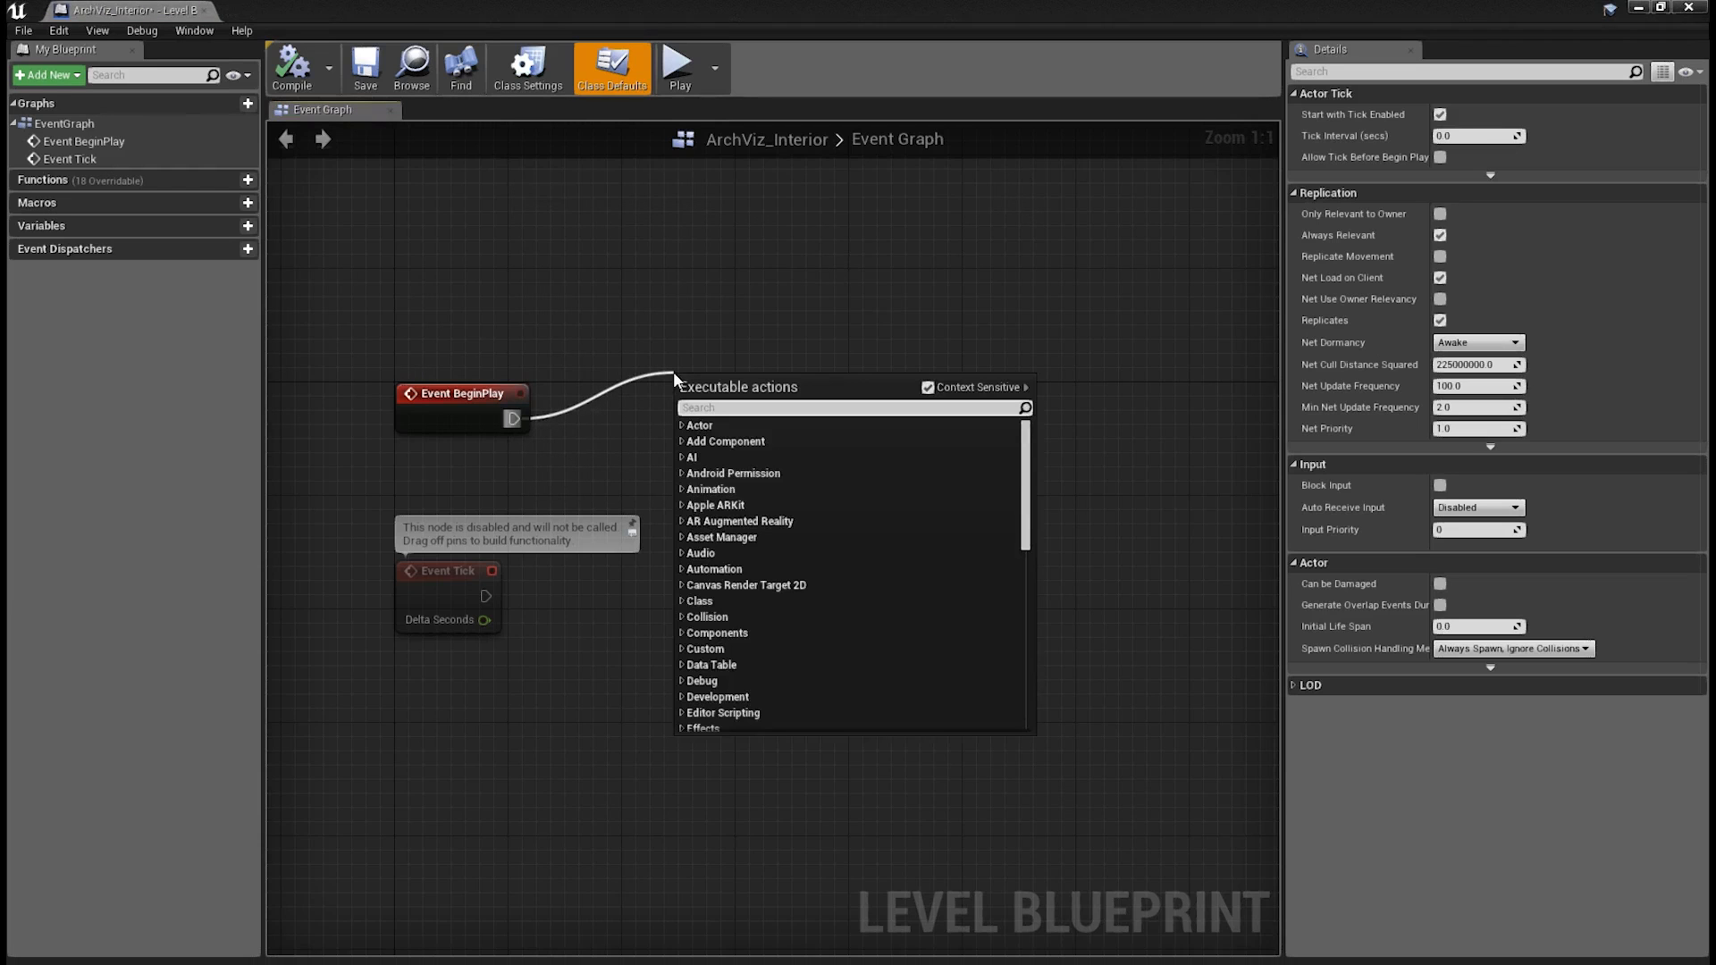
{"action": "type", "text": "execute"}
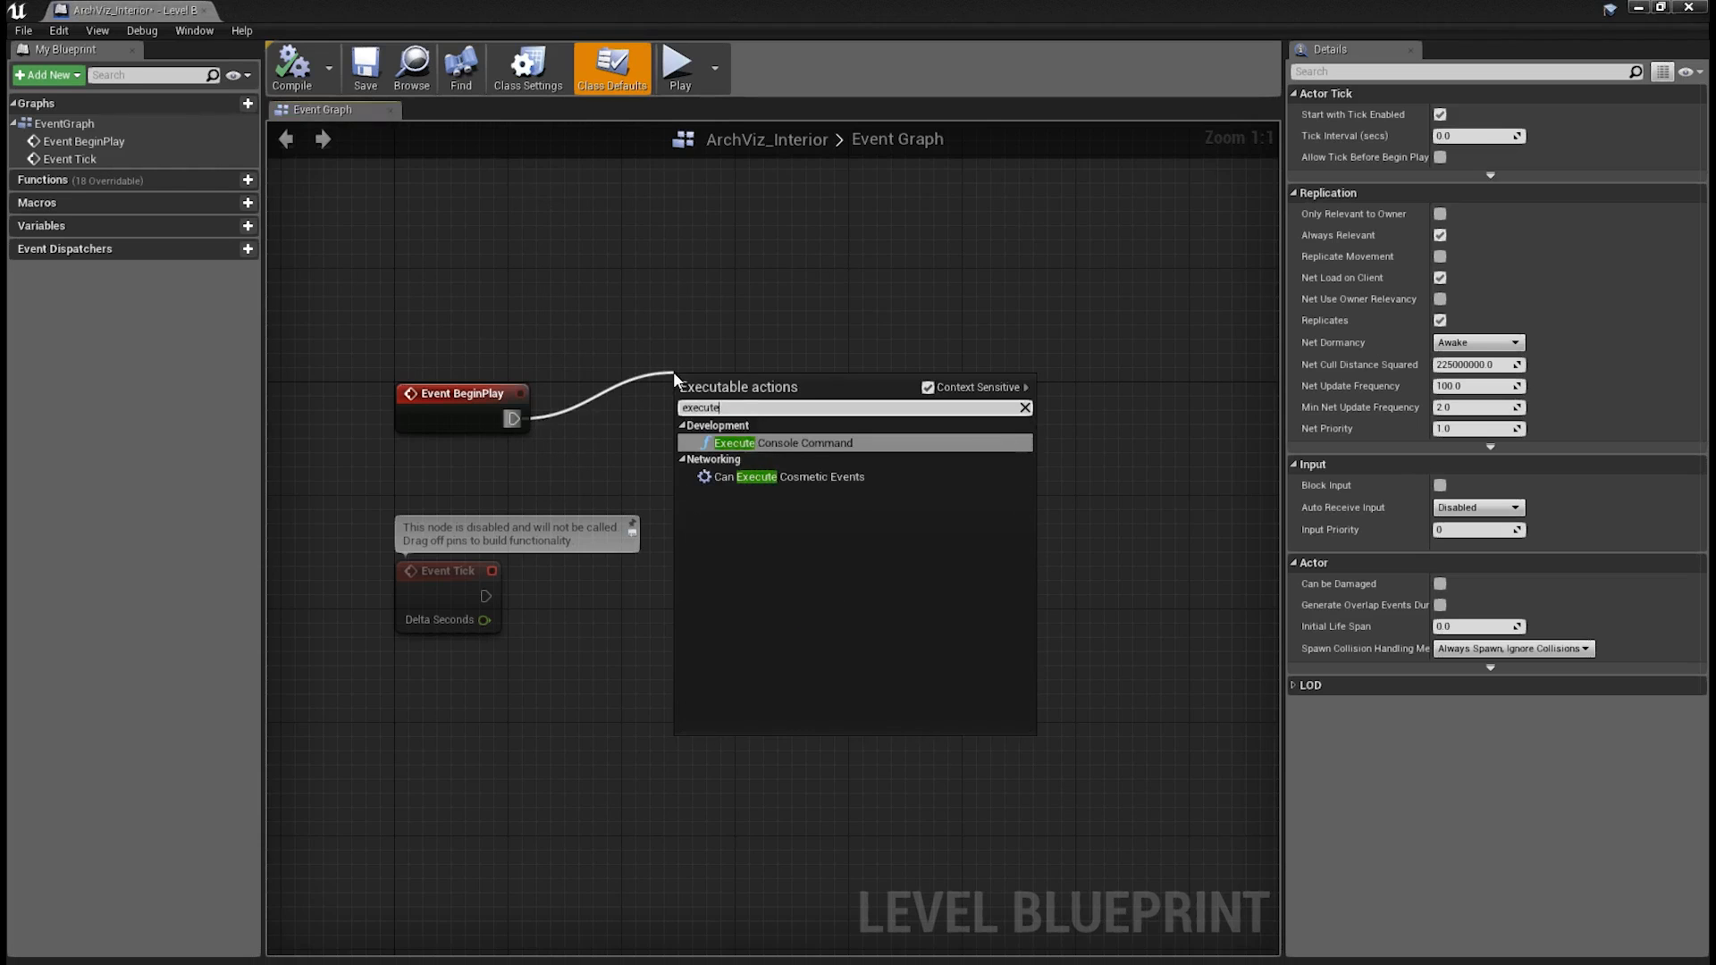
{"action": "key", "text": "Return"}
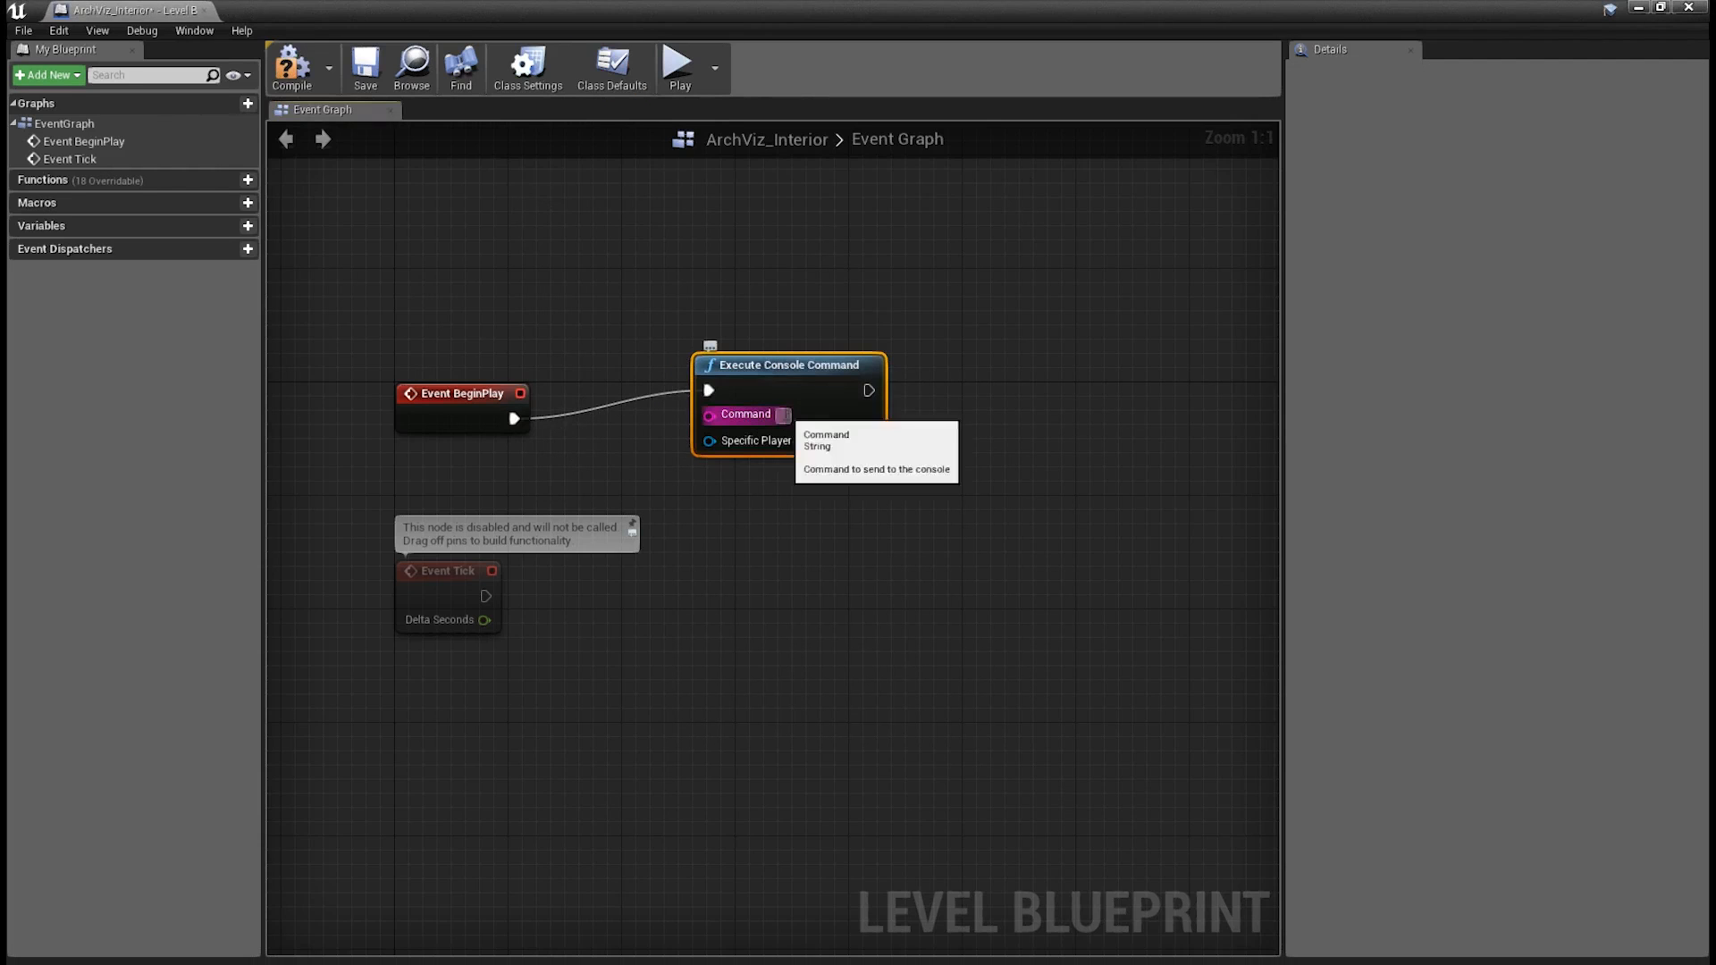
{"action": "type", "text": "r"}
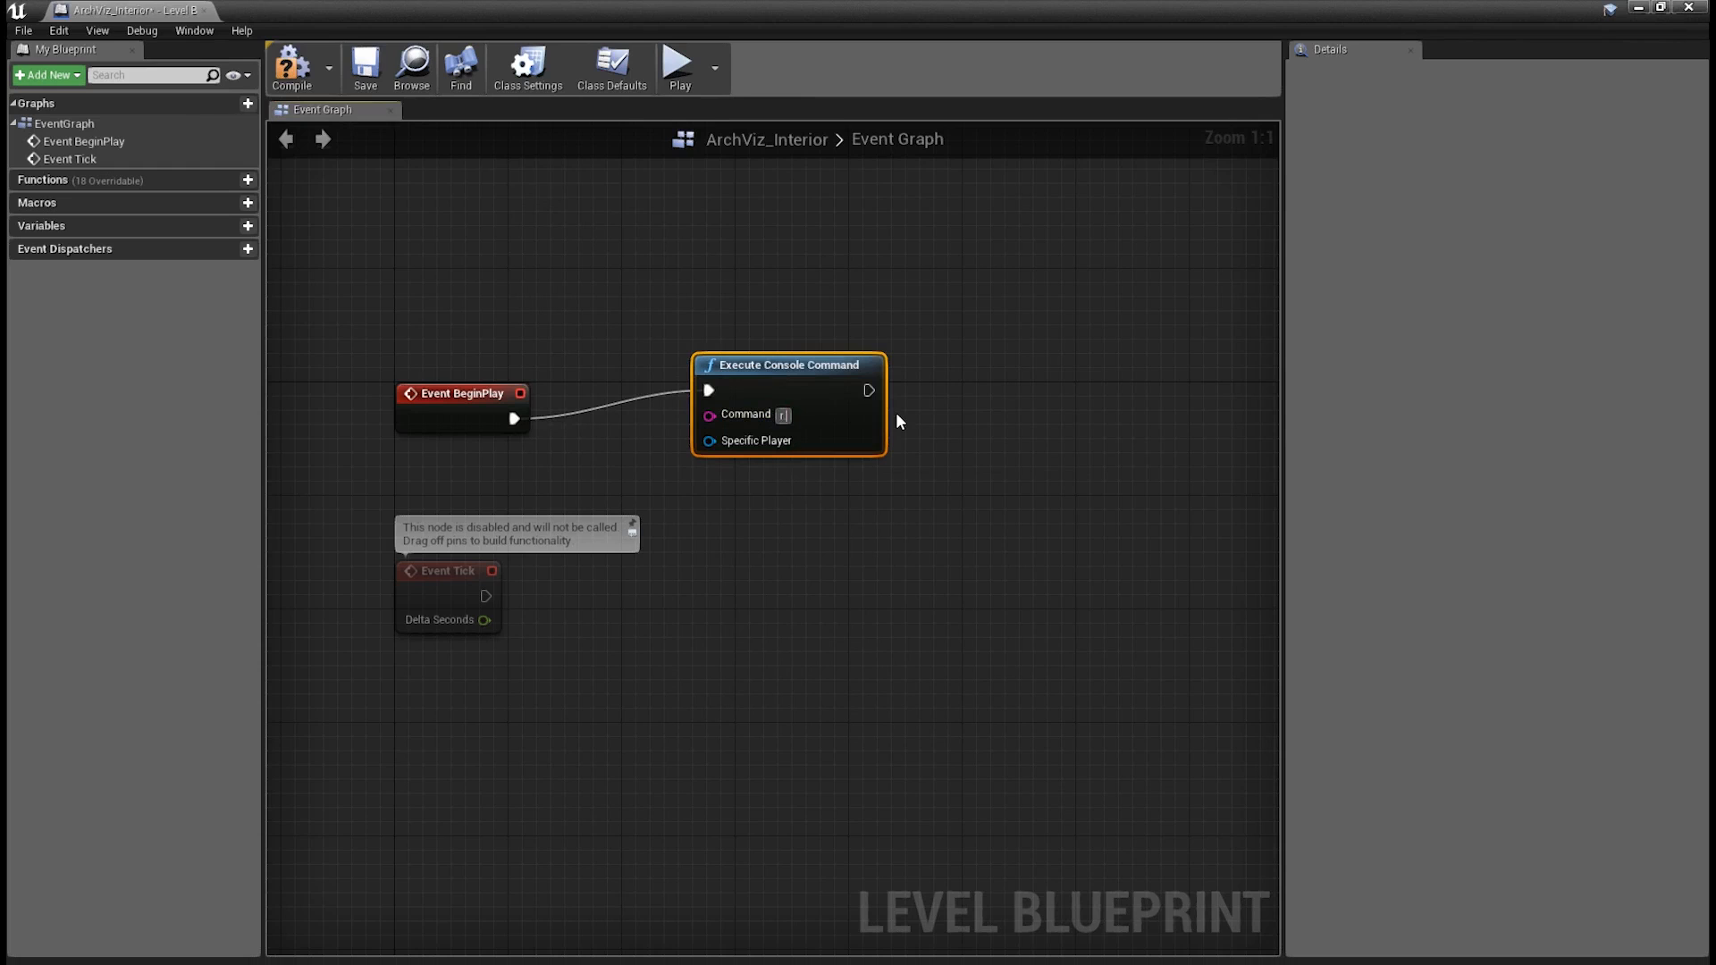
{"action": "type", "text": ".SetNearClipPLane 100"}
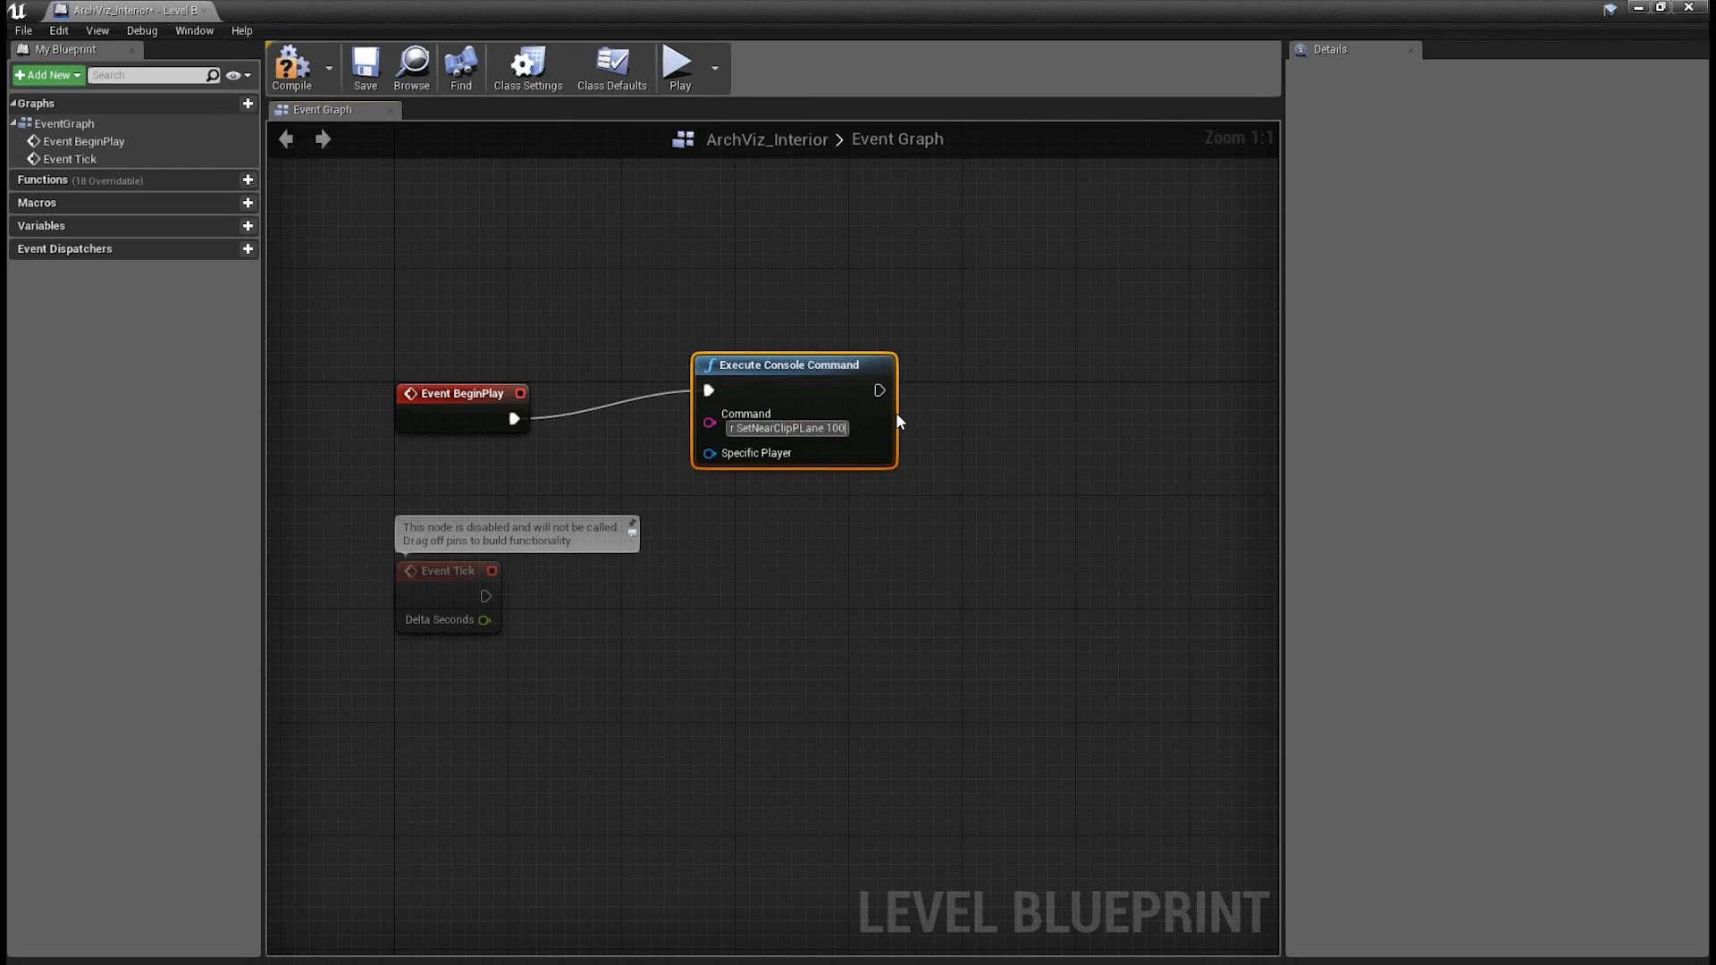
{"action": "key", "text": "Return"}
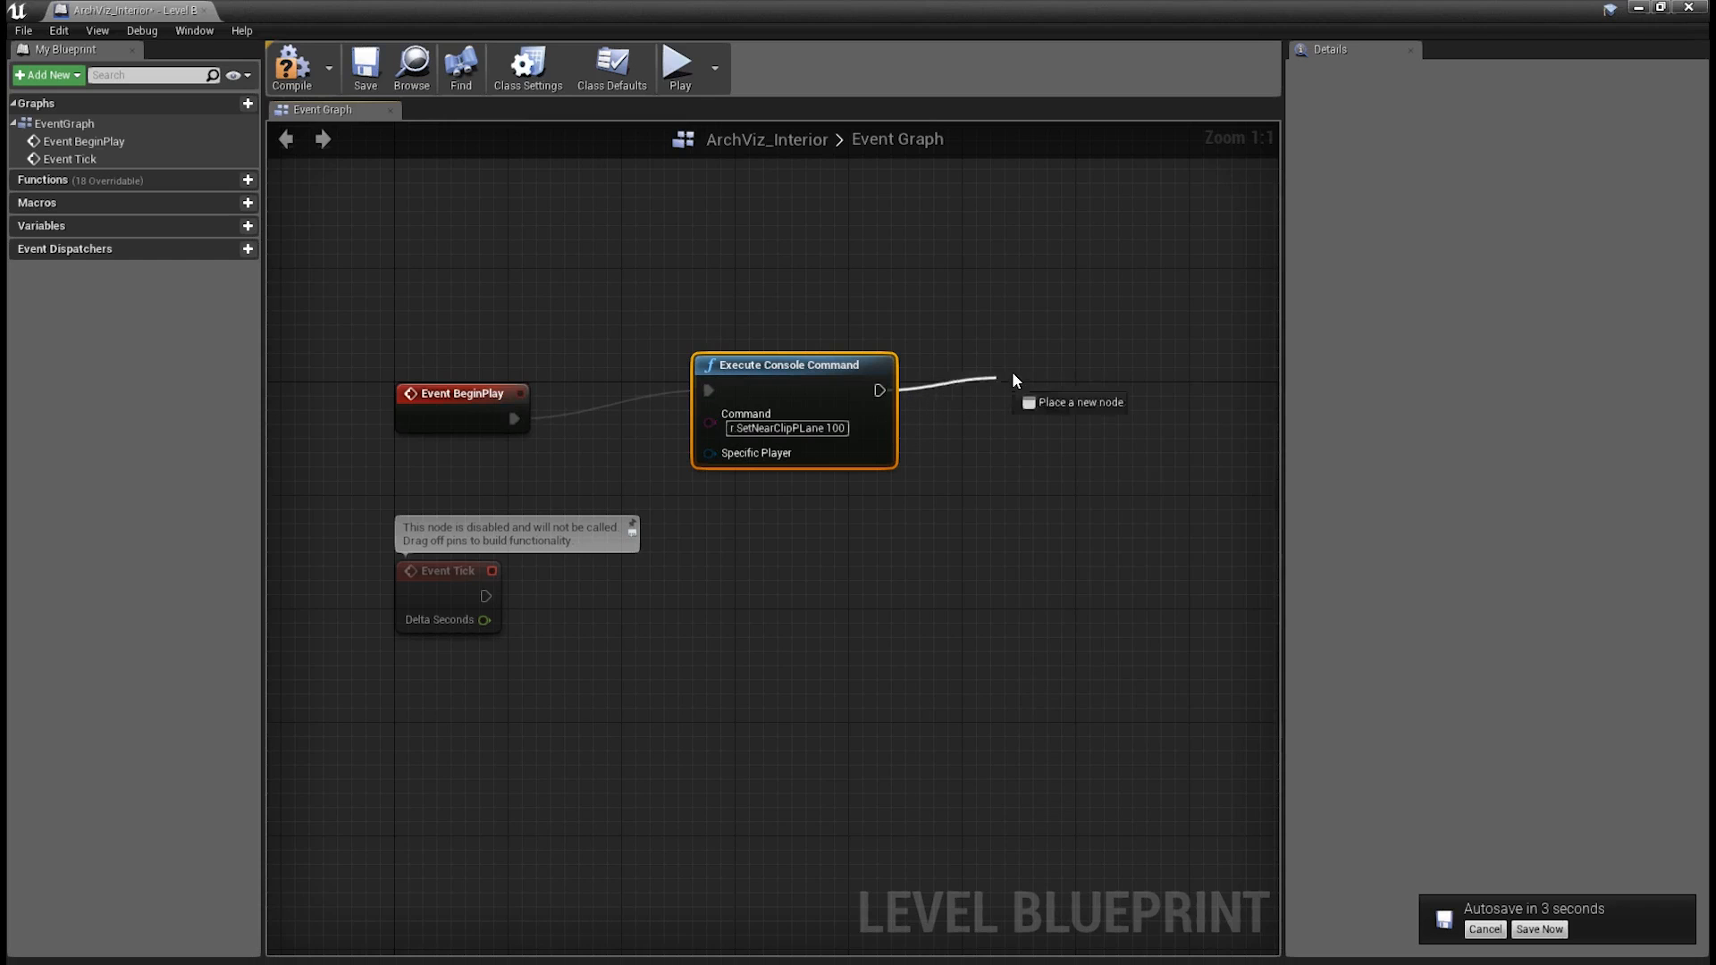
- Chain a second Execute Console Command node after the first one with the command r.GBufferFormat 5
{"action": "left_click_drag", "start_coordinate": [1012, 372], "coordinate": [1017, 370]}
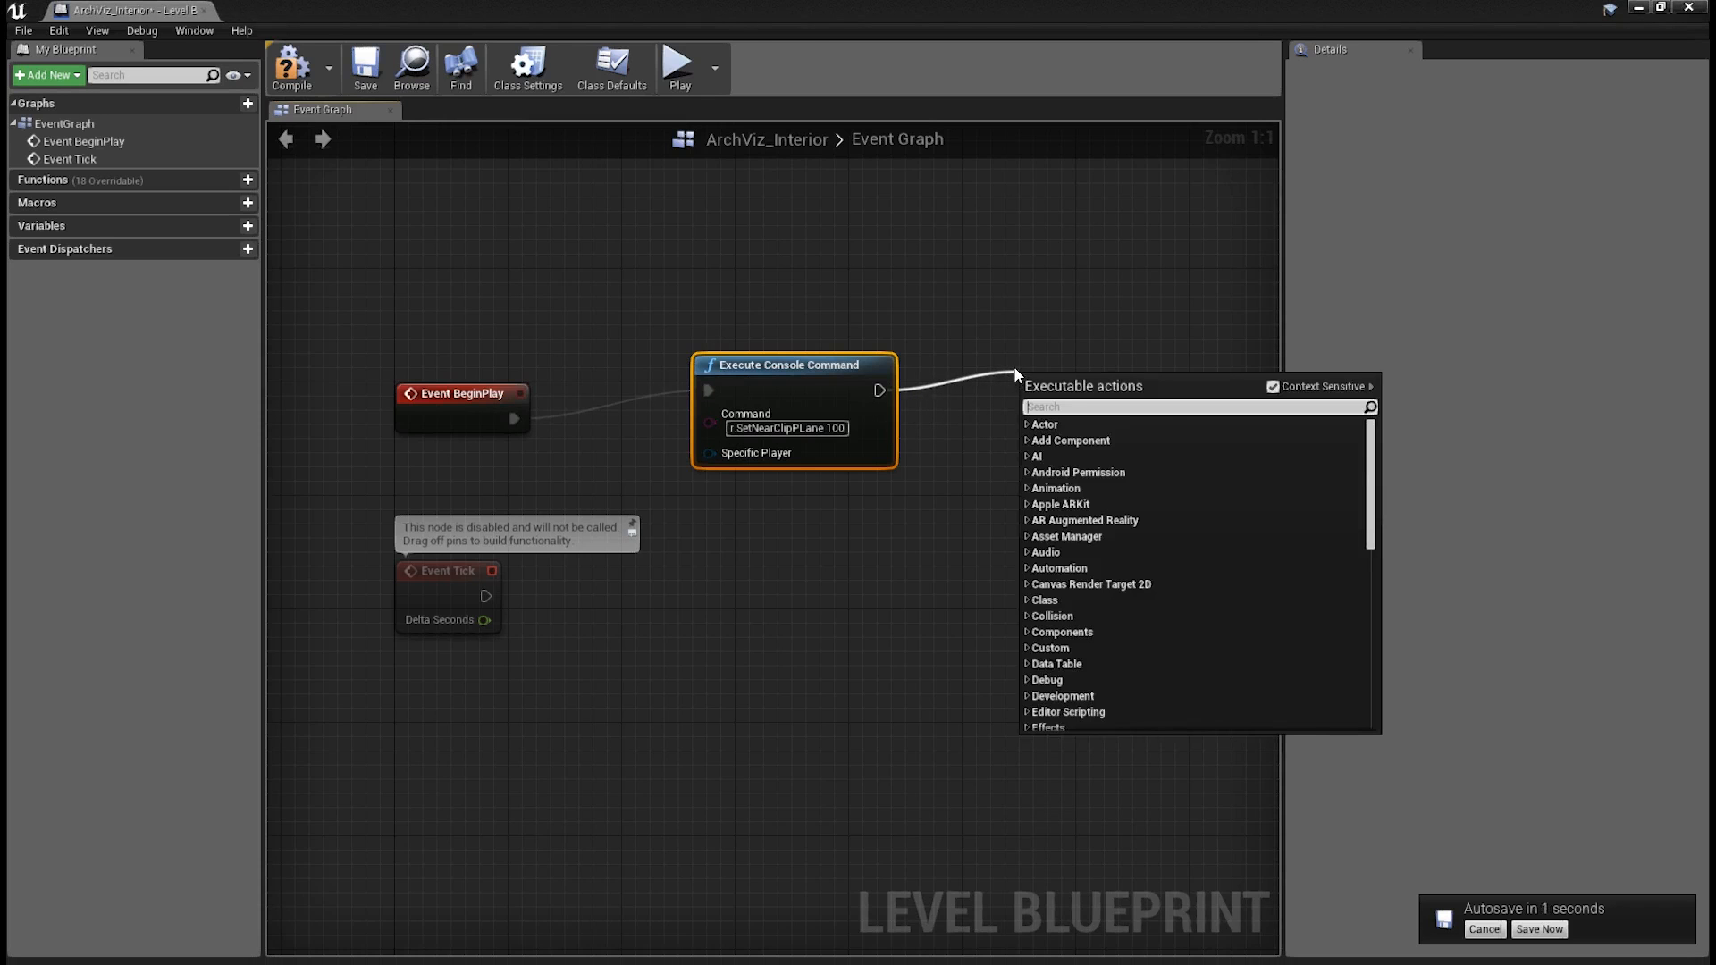
{"action": "type", "text": "ex"}
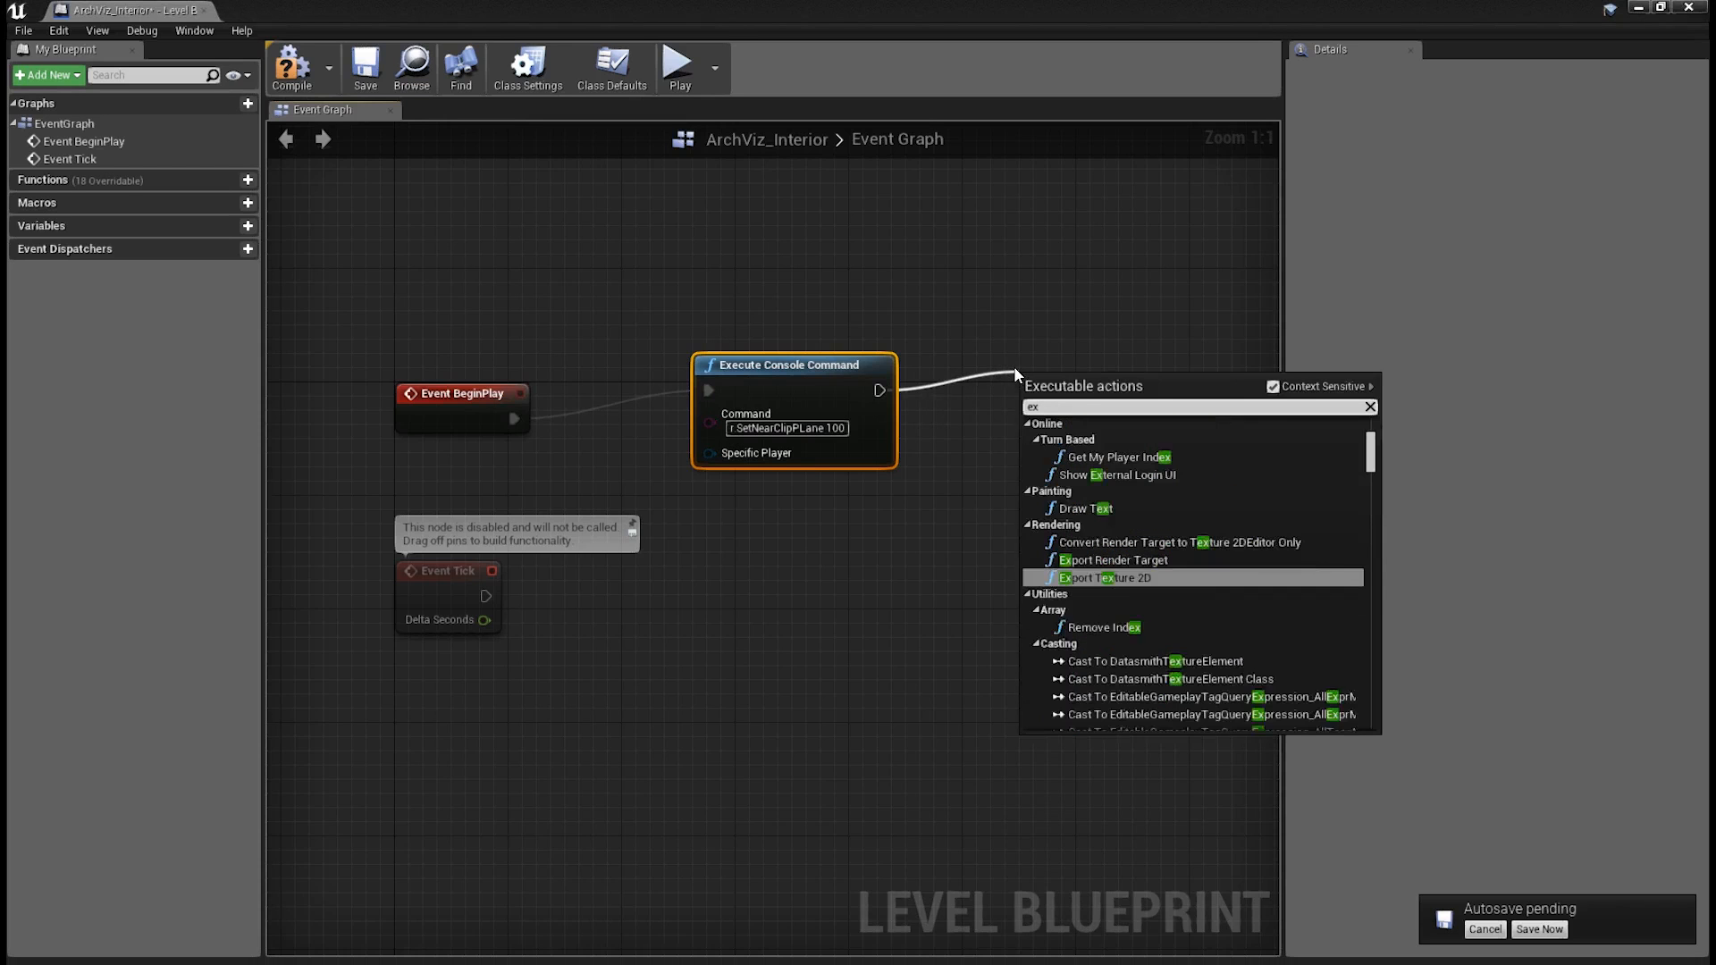
{"action": "type", "text": "ecute"}
{"action": "key", "text": "Return"}
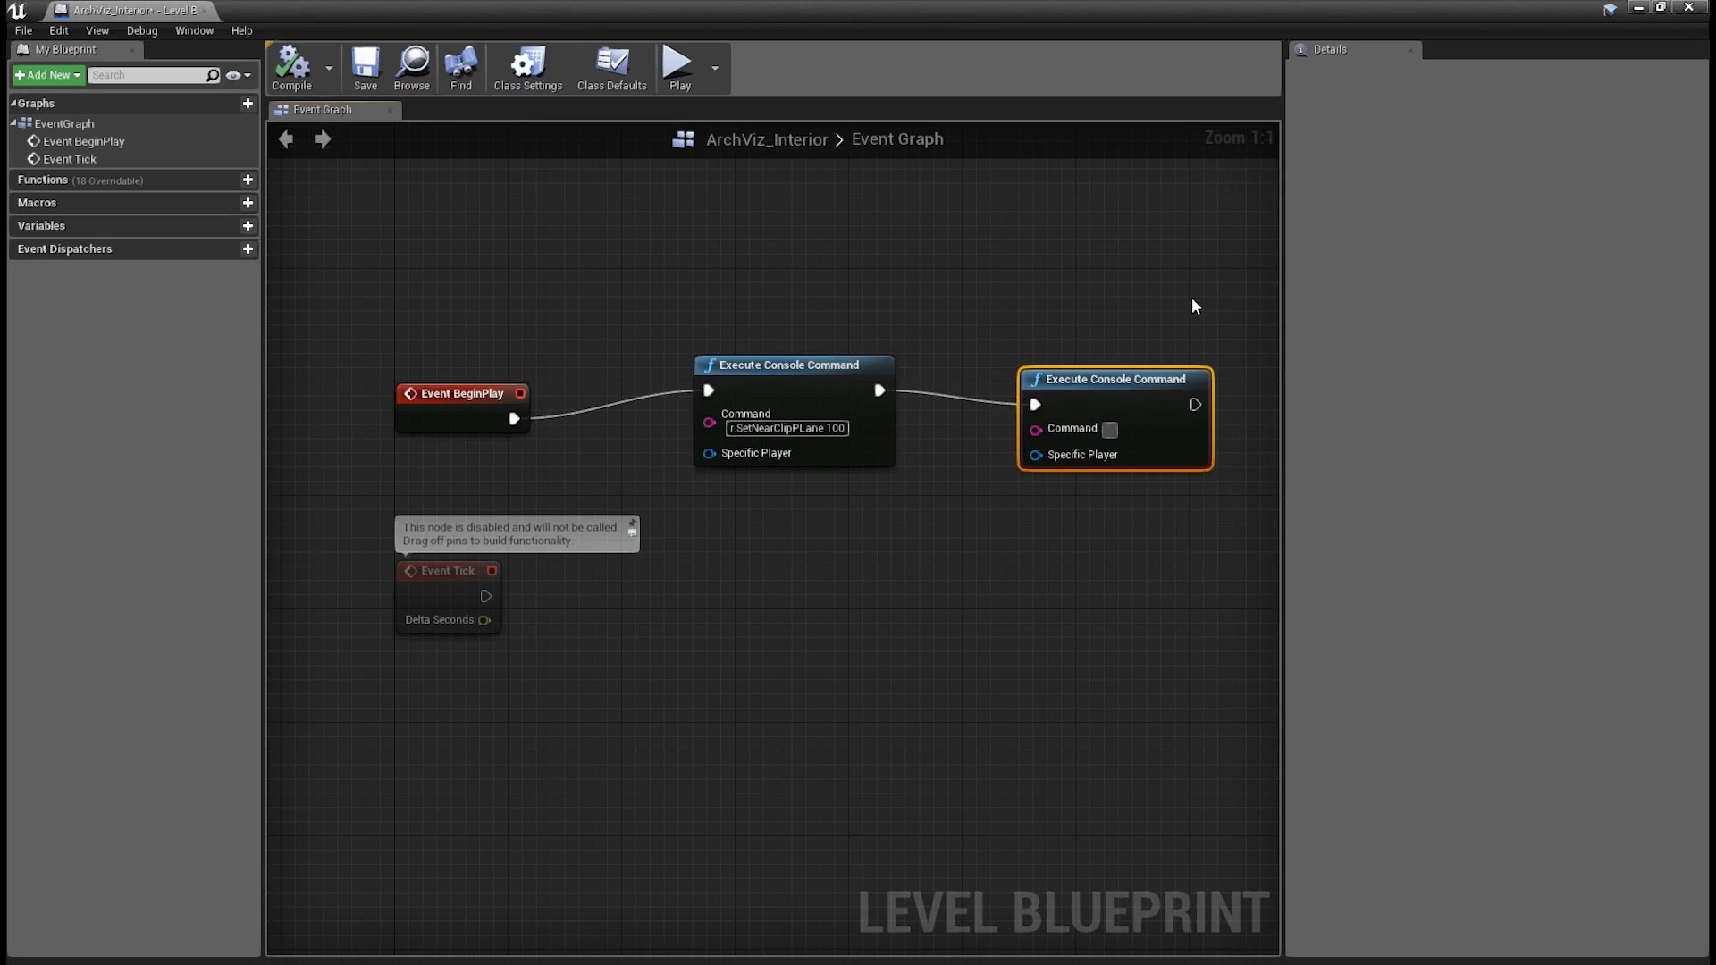
{"action": "type", "text": "r.GBufferFor"}
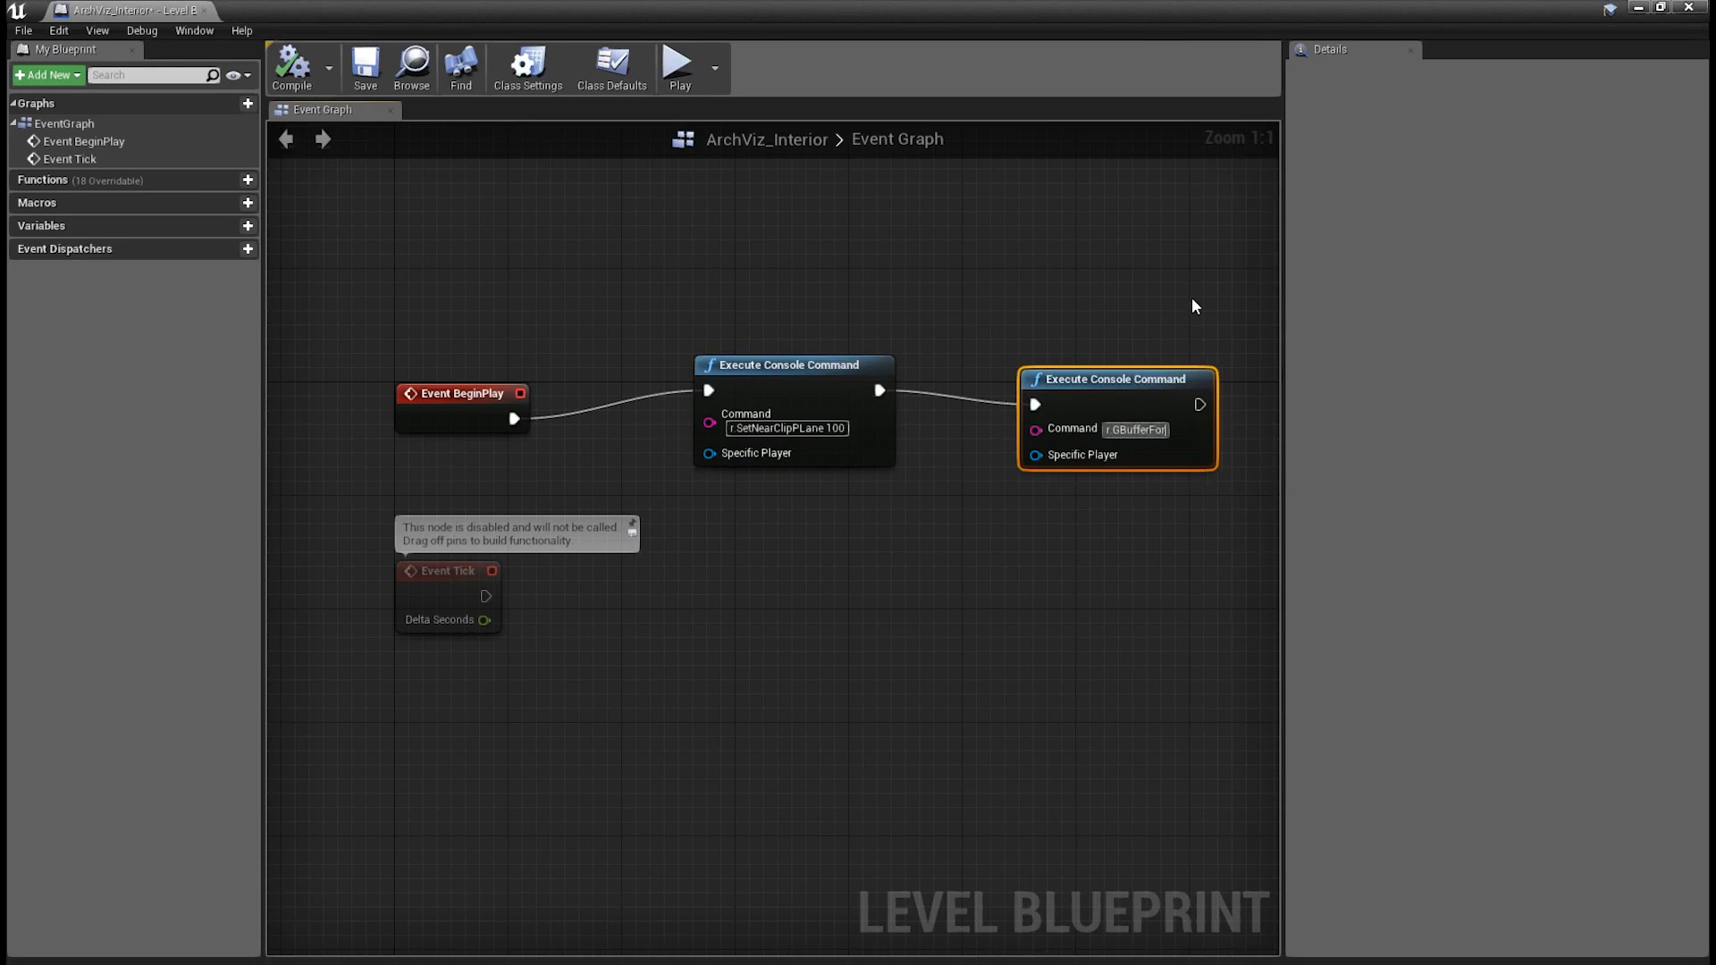
{"action": "type", "text": "mat 5"}
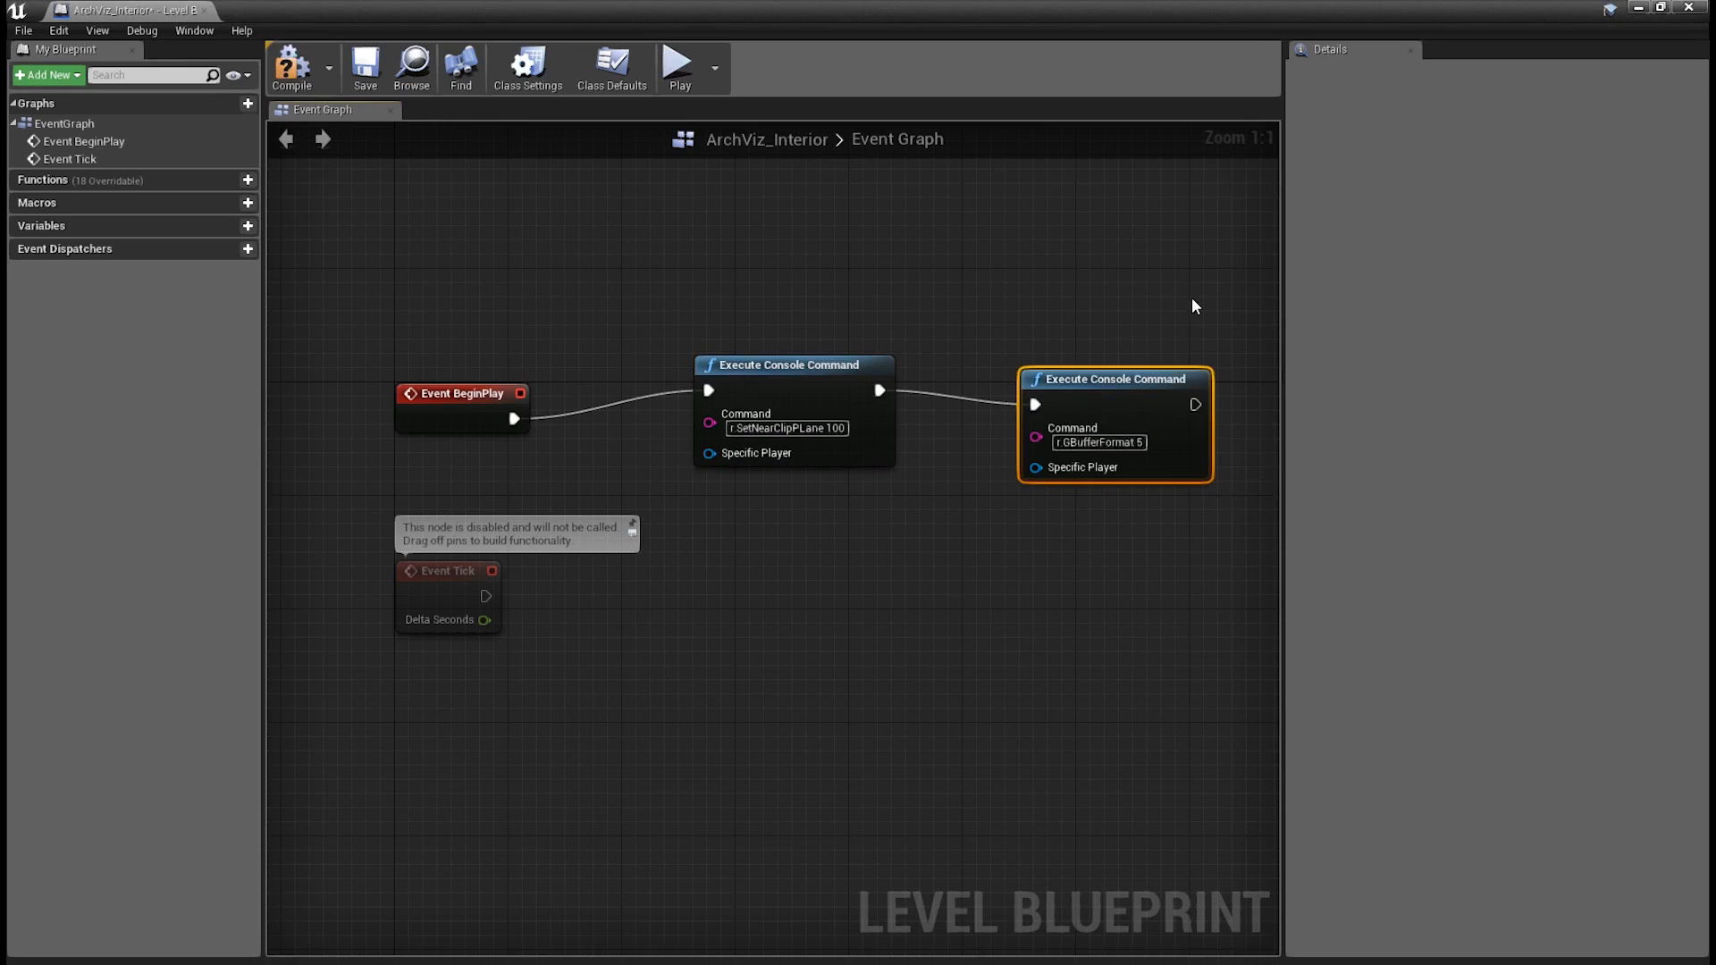